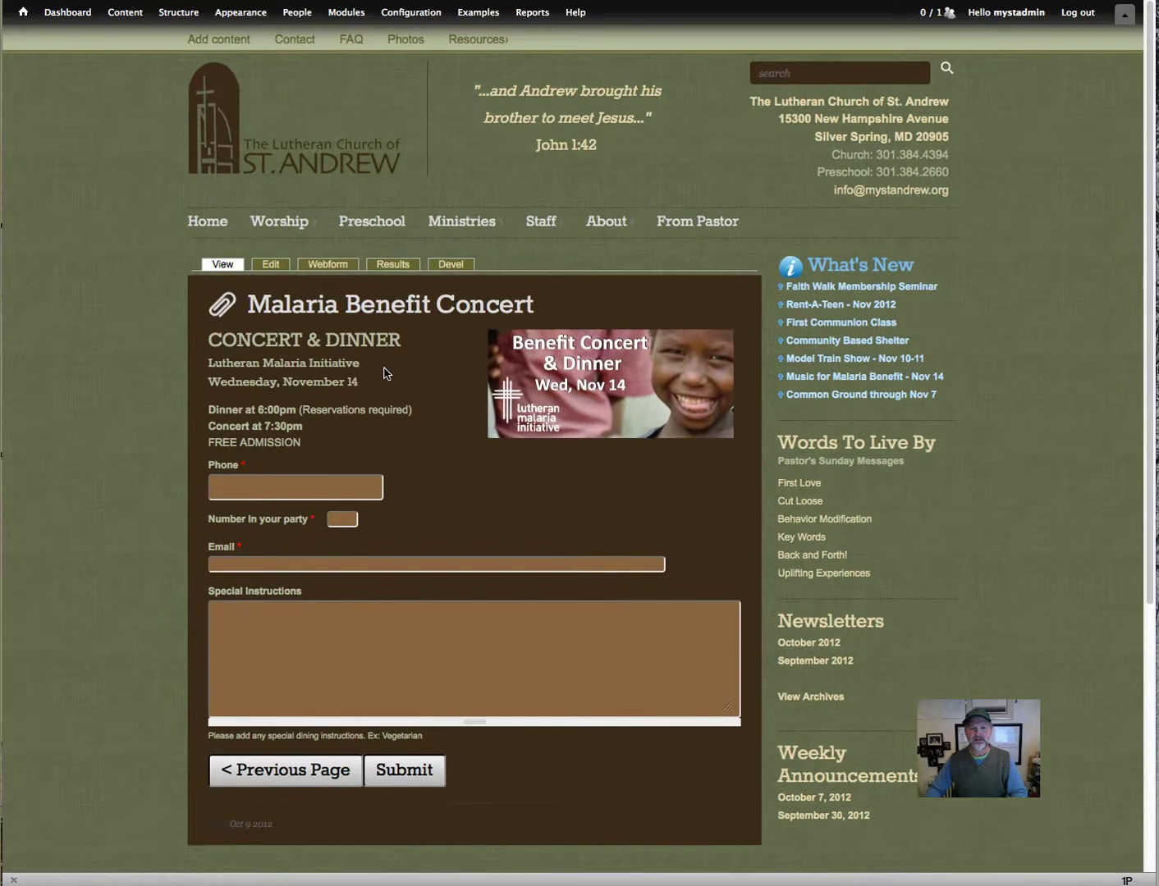
Open the Webform tab of the Malaria Benefit Concert page to see its form components
left_click(337, 271)
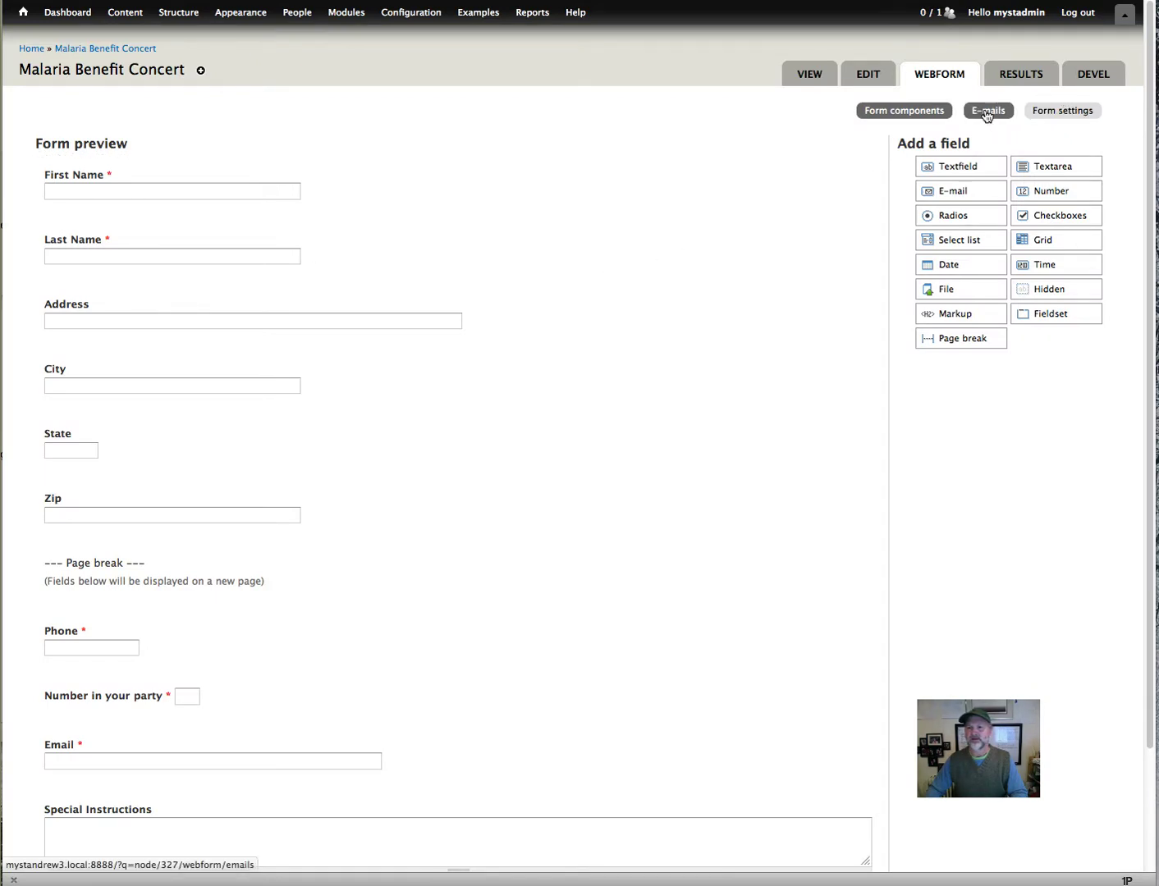
On the E-mails tab, add the suggested admin e-mail address as a new recipient
left_click(988, 113)
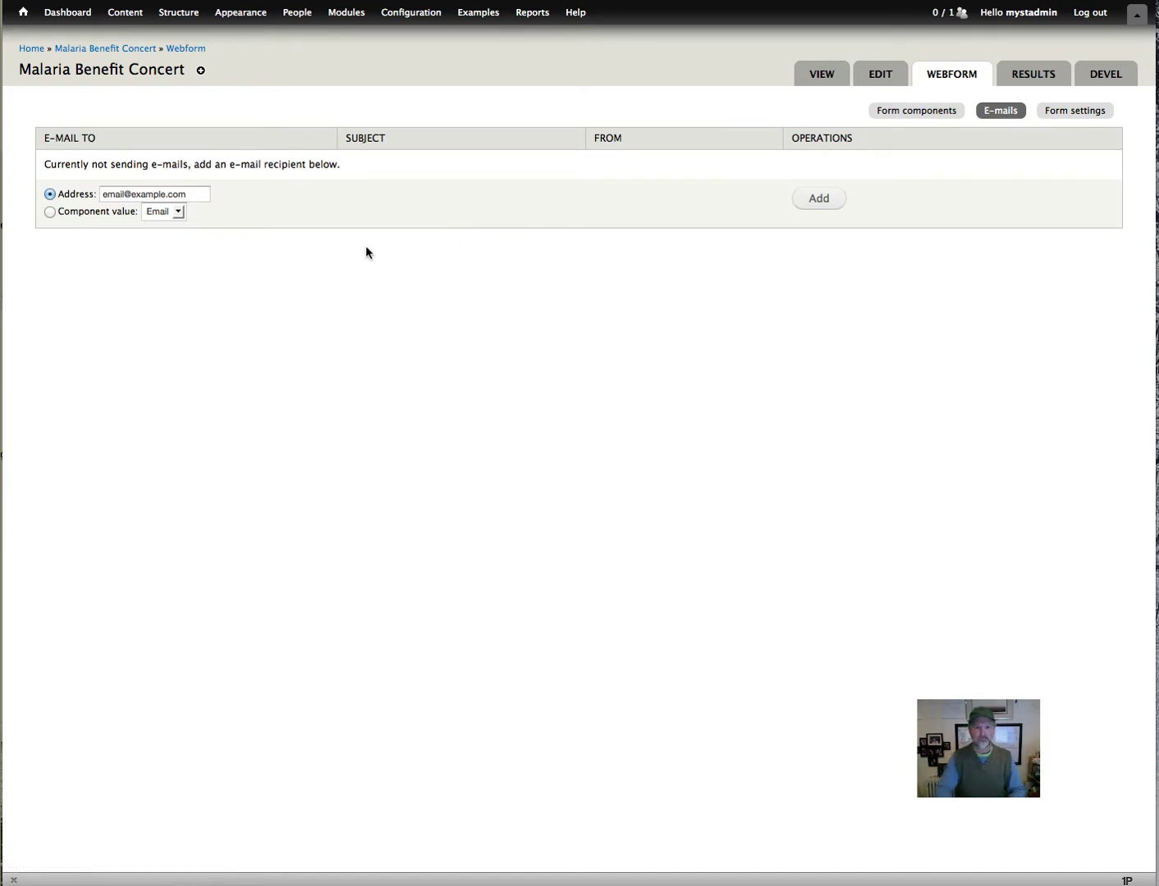
left_click(200, 198)
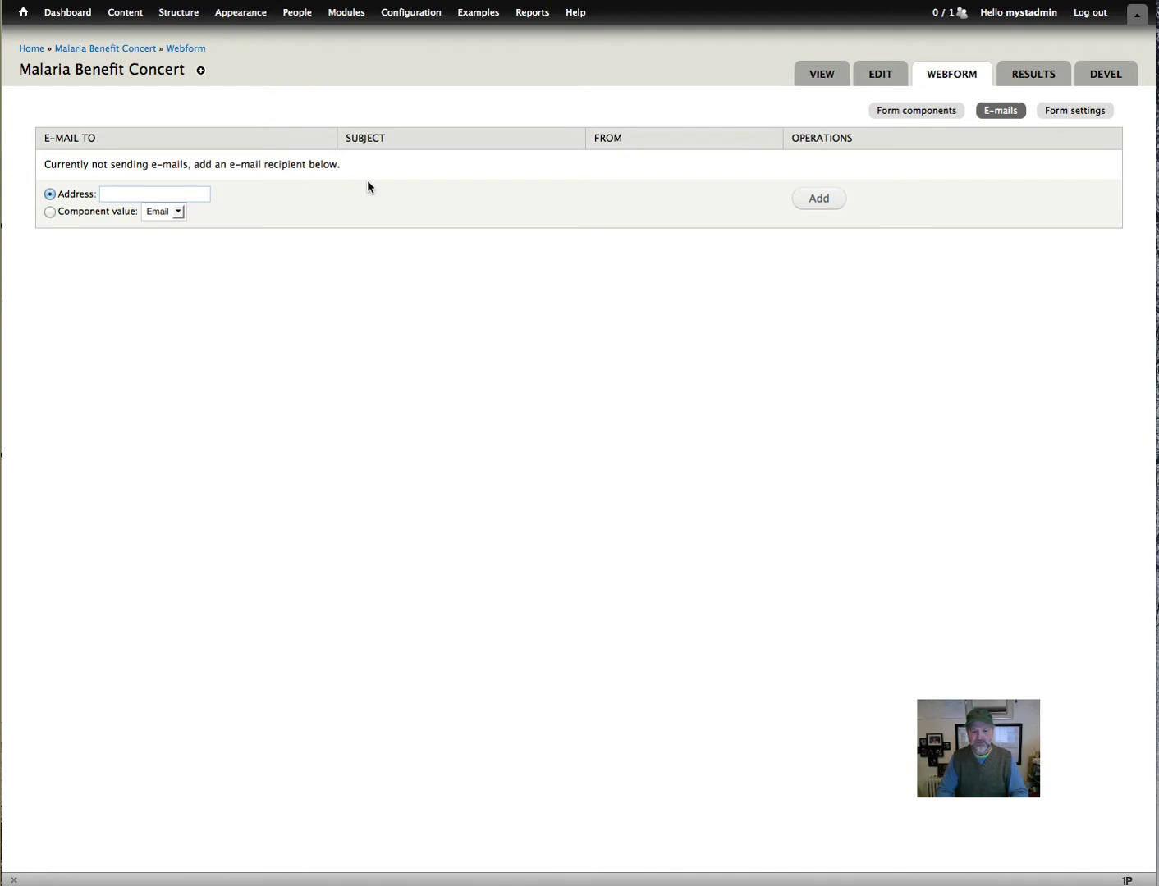
type("corne")
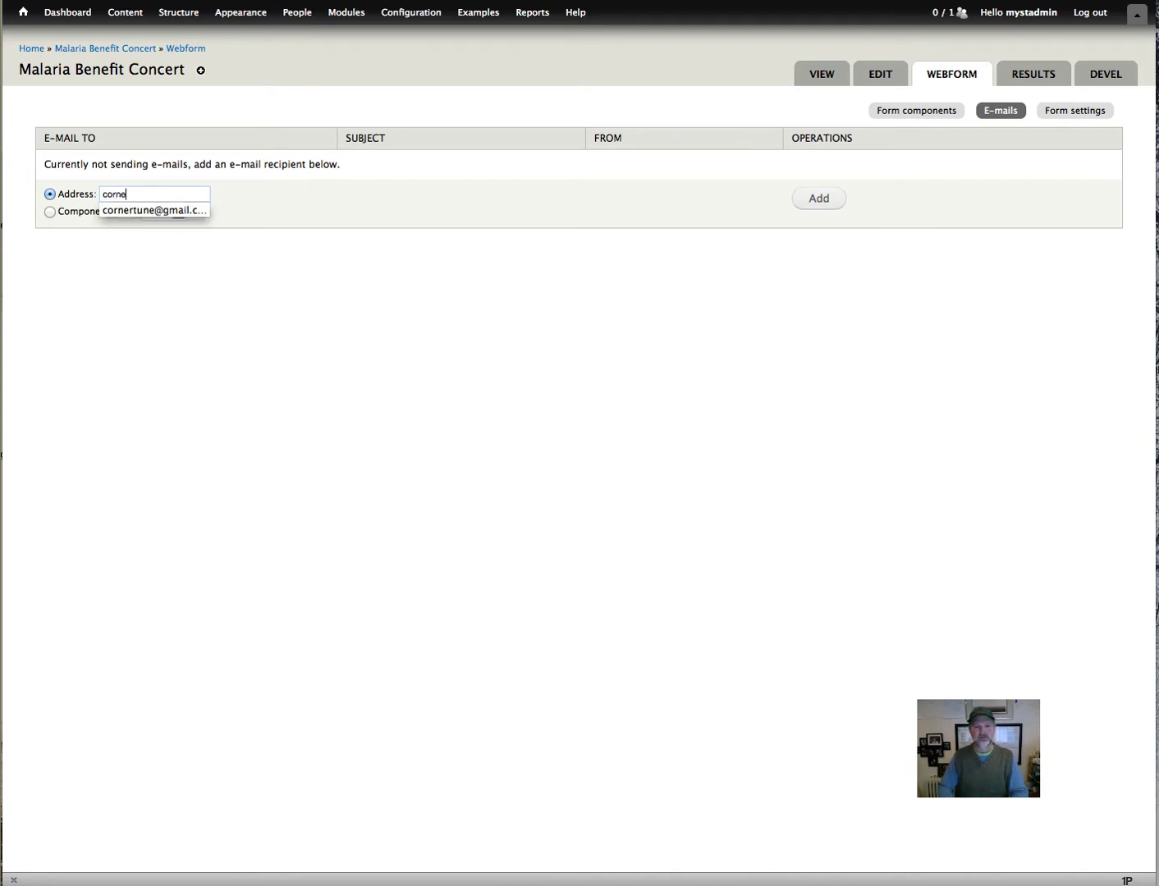
key("Down")
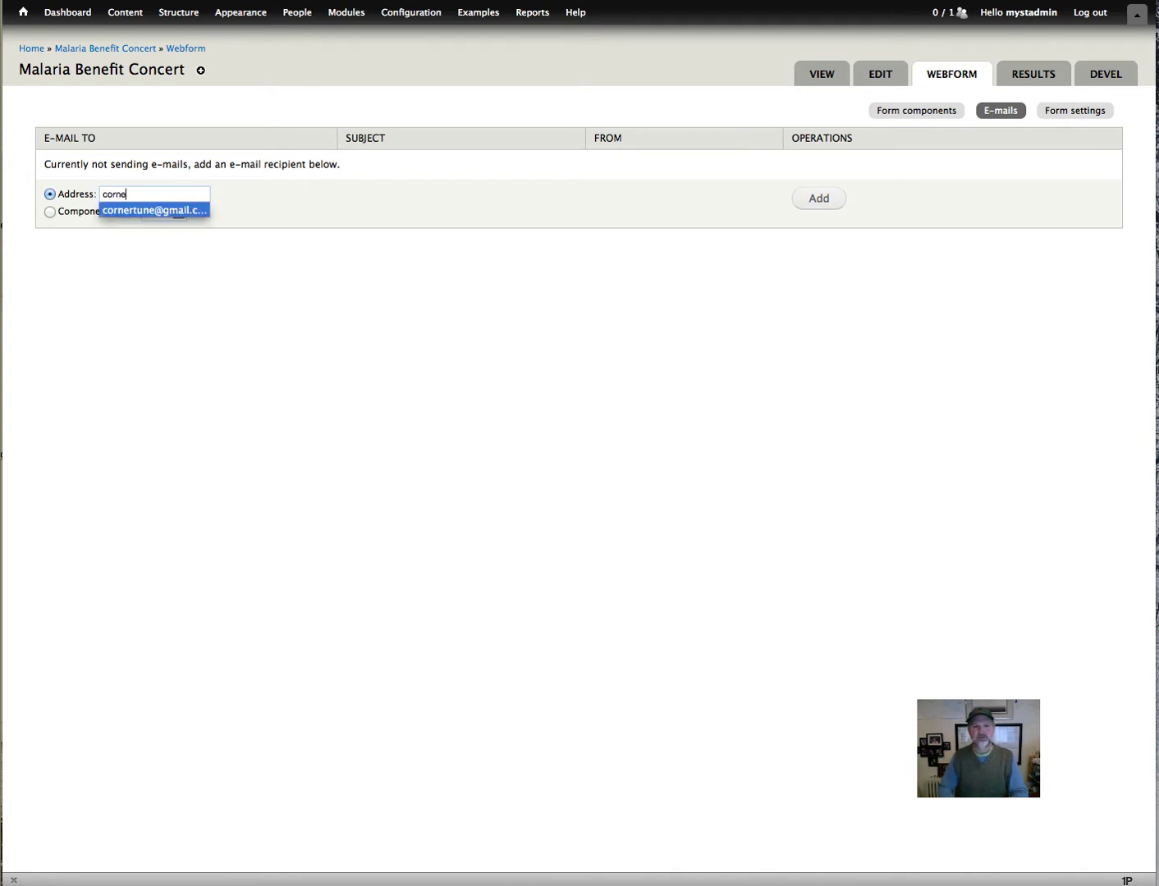
key("Return")
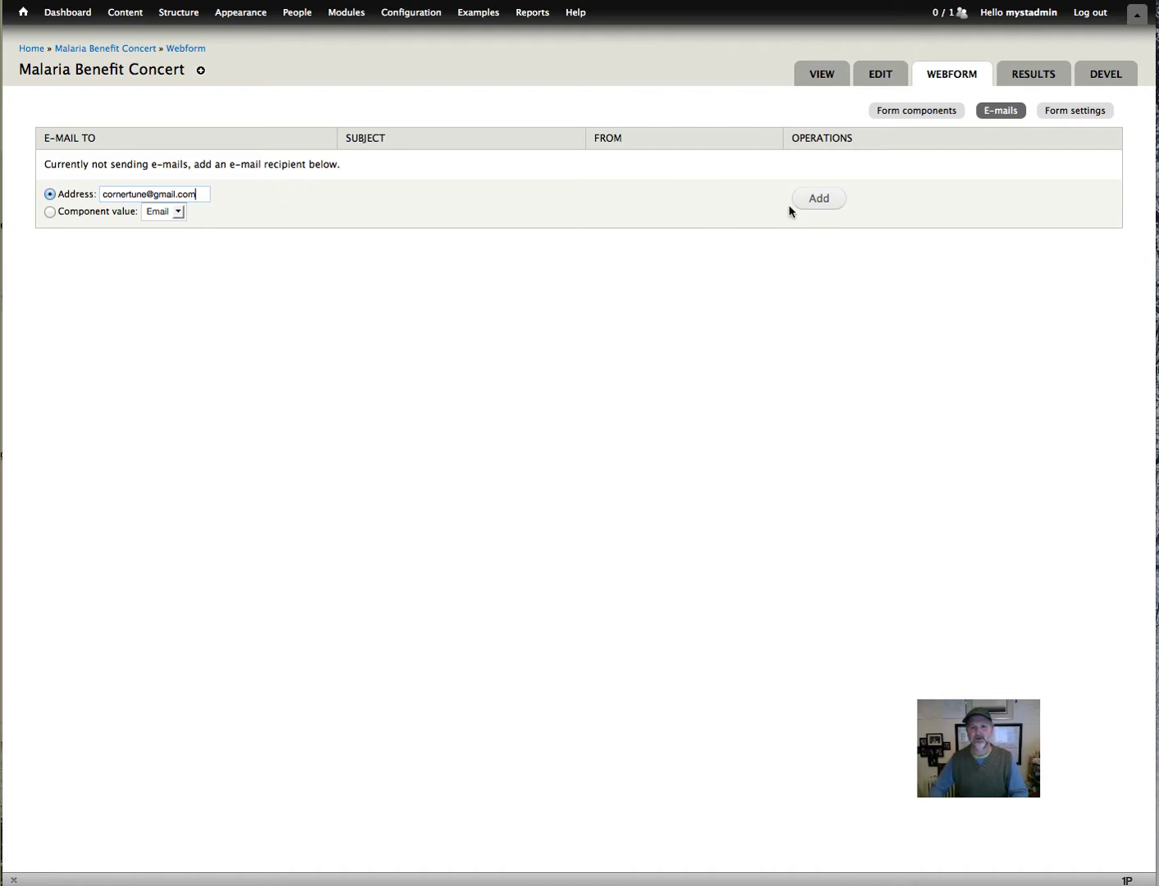
left_click(827, 197)
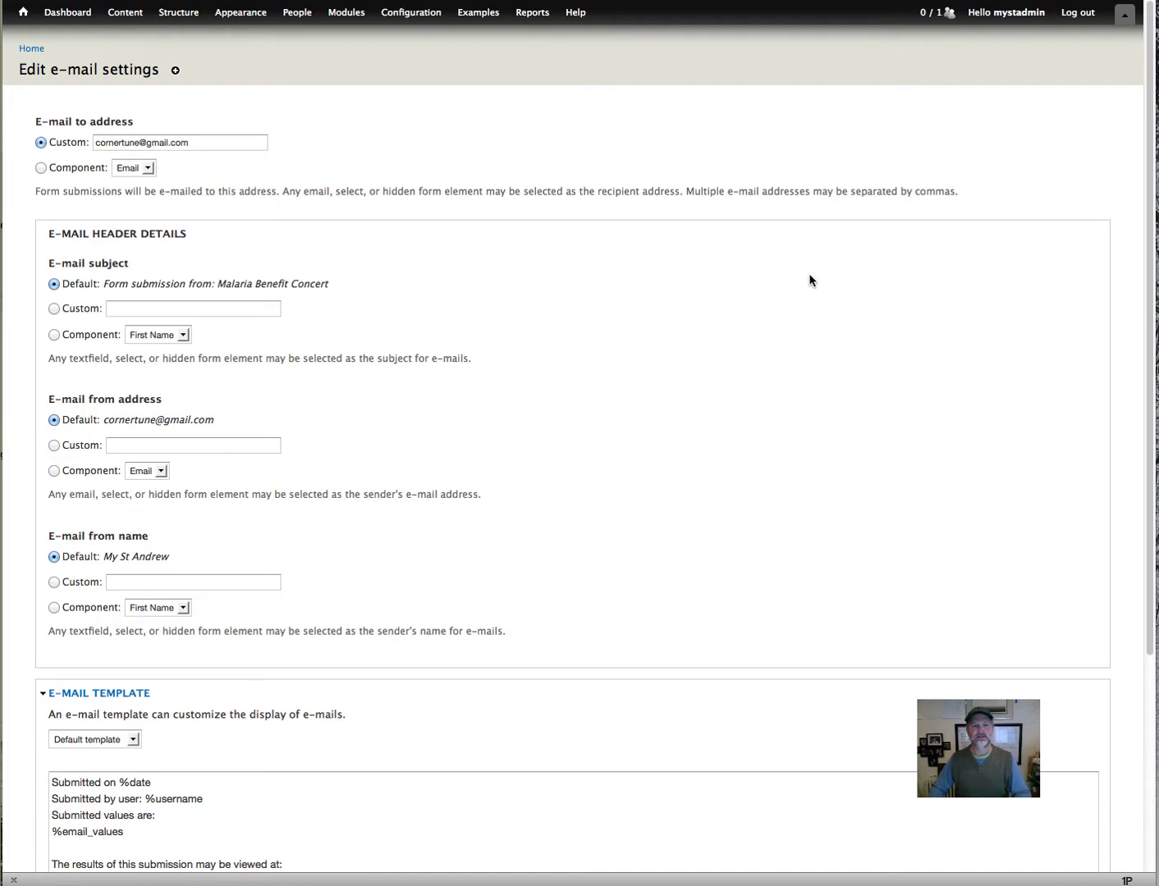
scroll(809, 280, "down", 1)
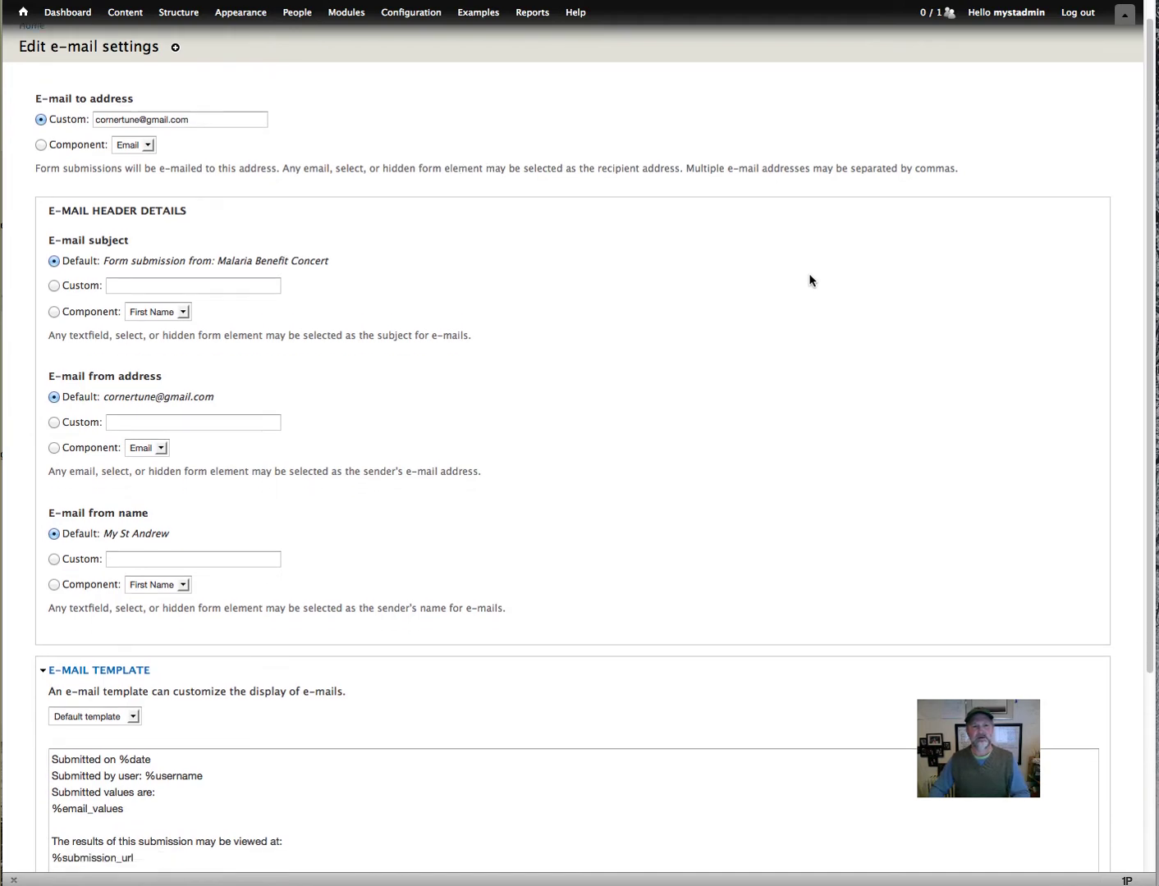
scroll(809, 281, "up", 1)
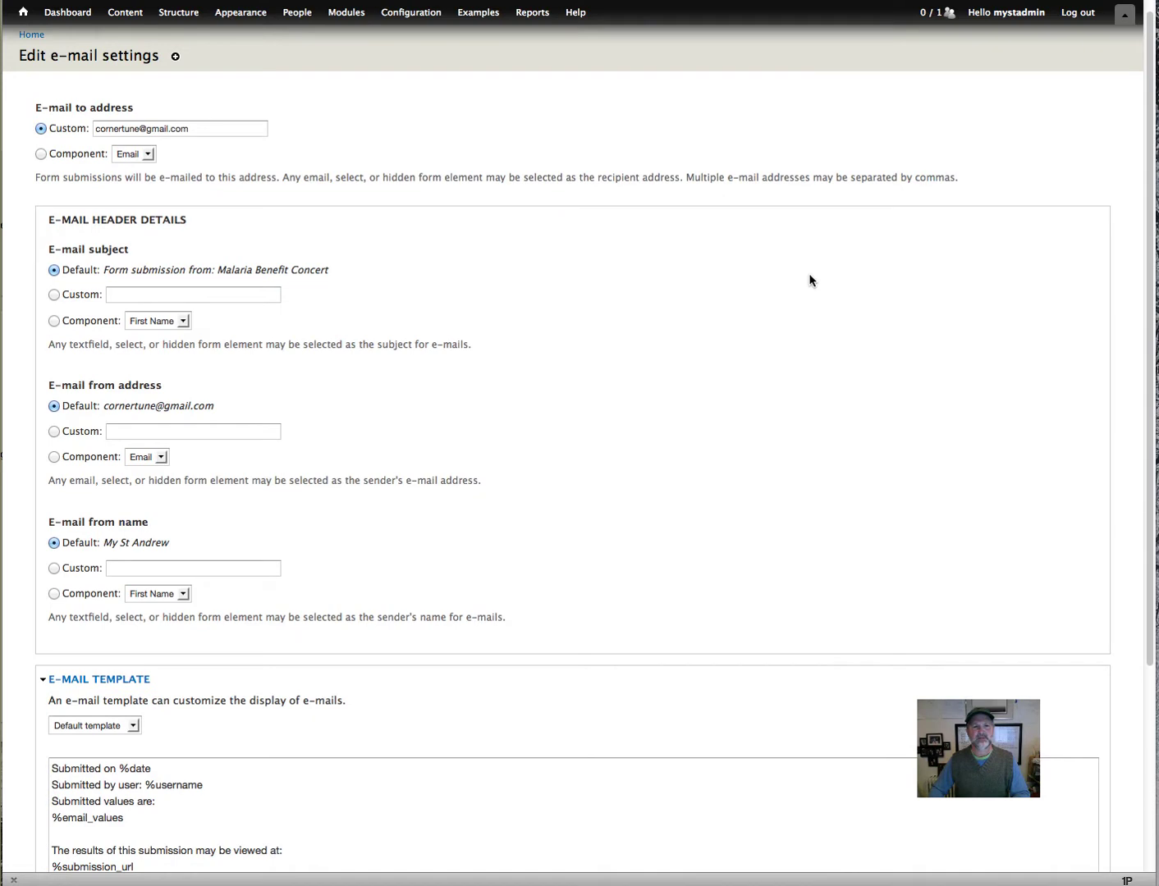
right_click(810, 281)
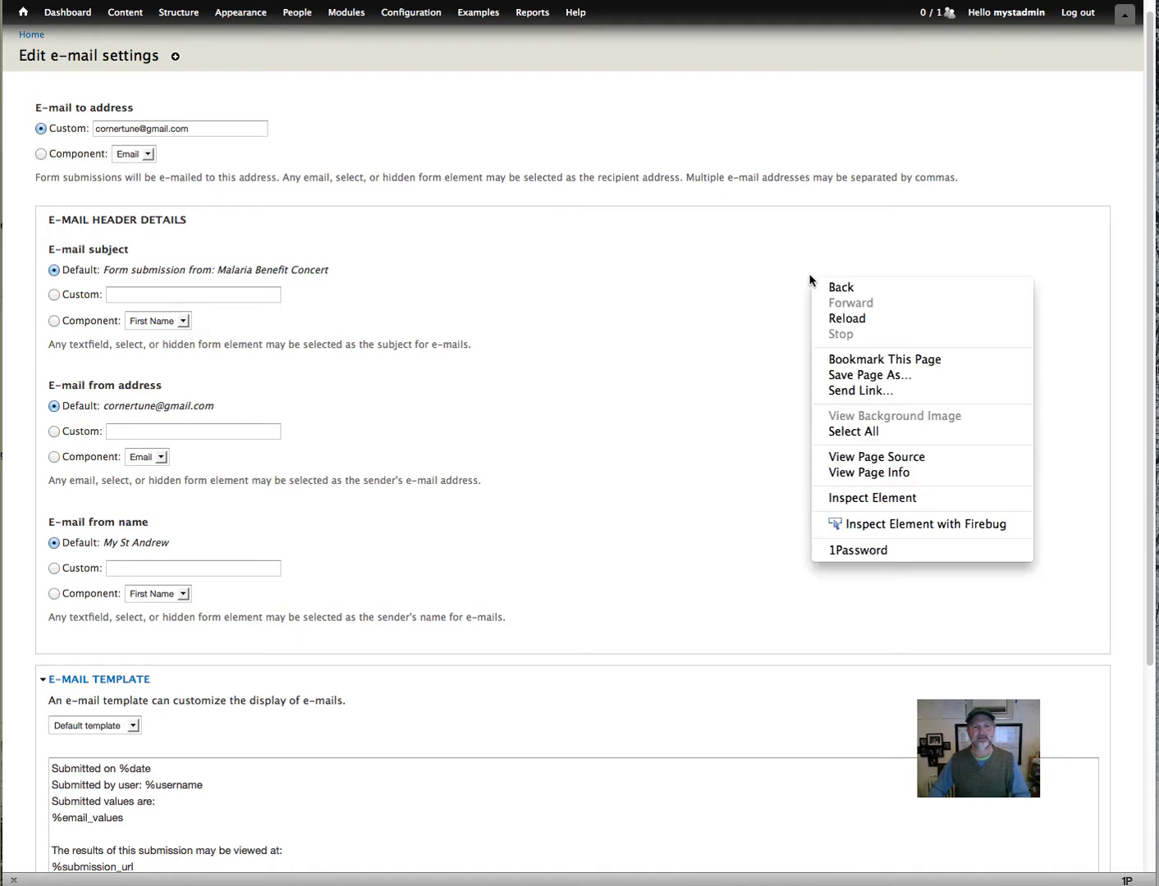
key("Escape")
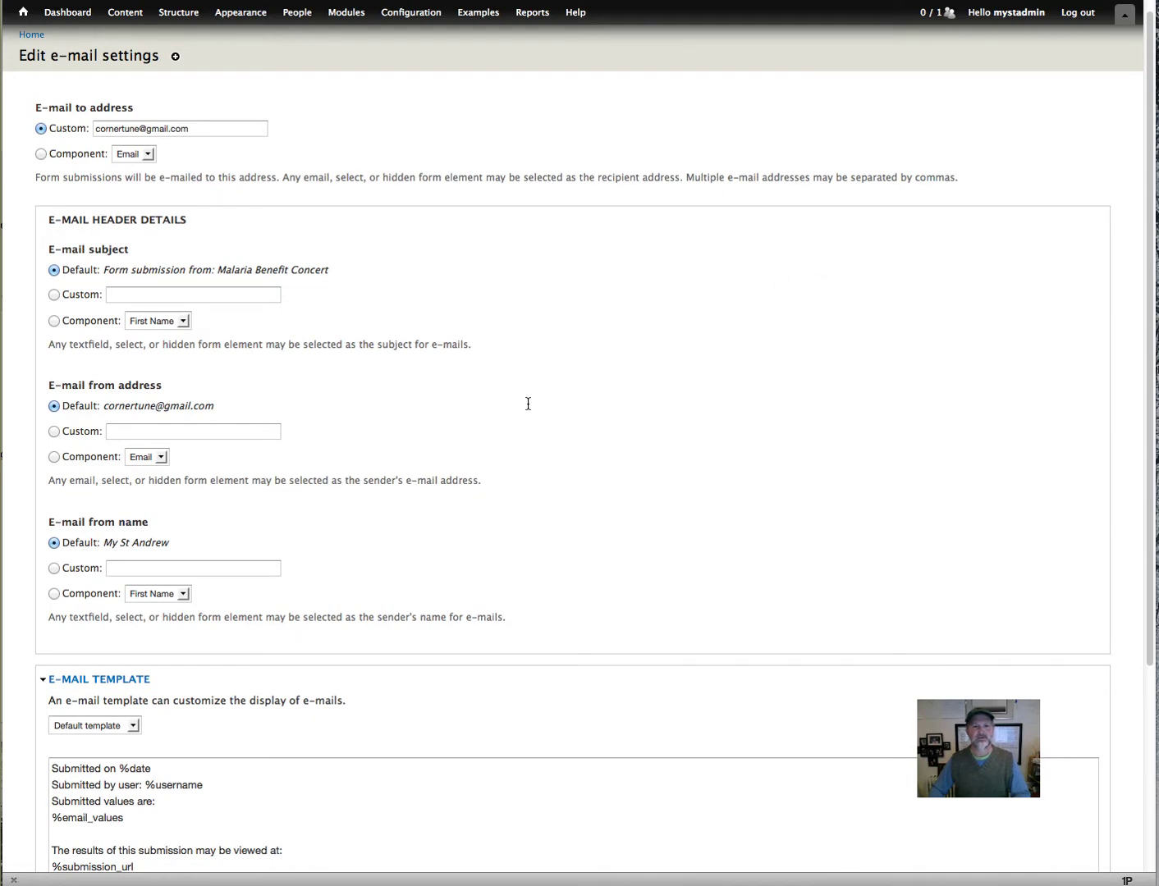
scroll(534, 406, "down", 3)
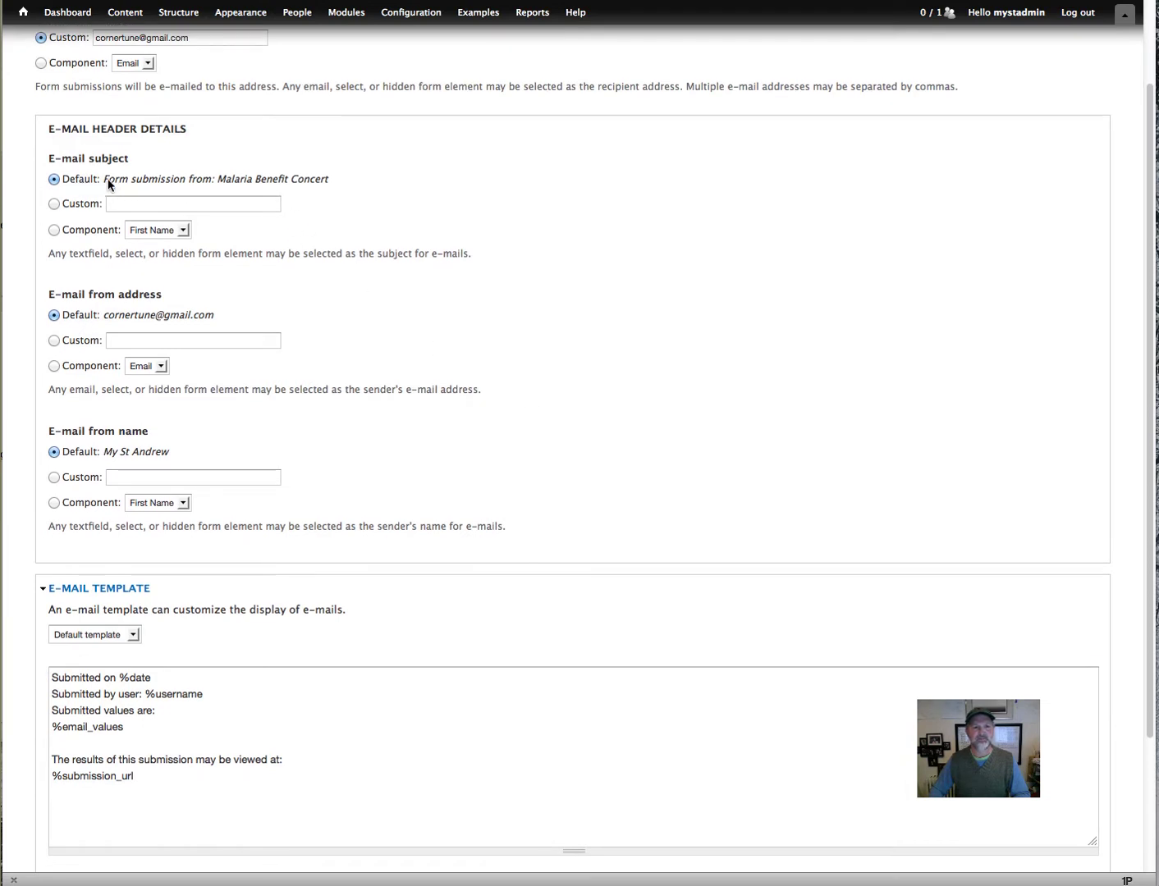
left_click_drag(102, 181, 330, 182)
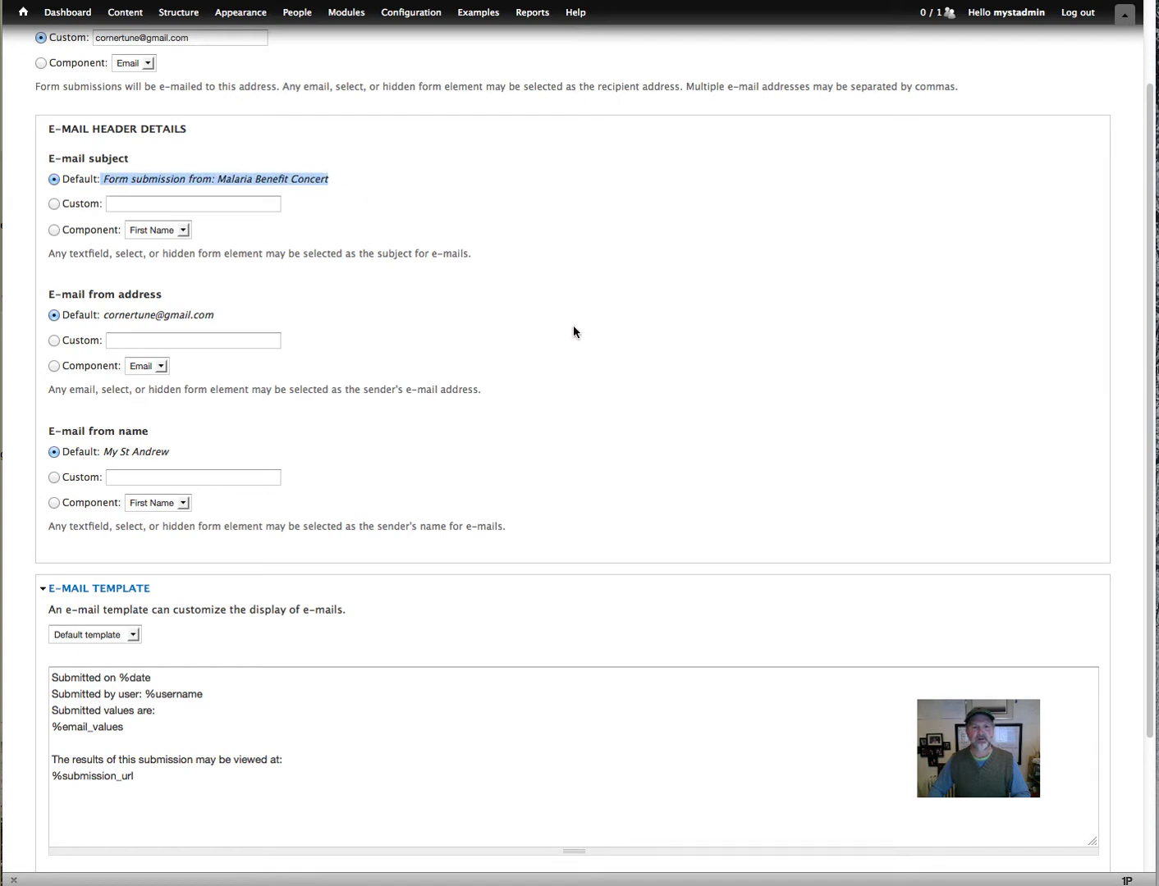
scroll(574, 327, "down", 3)
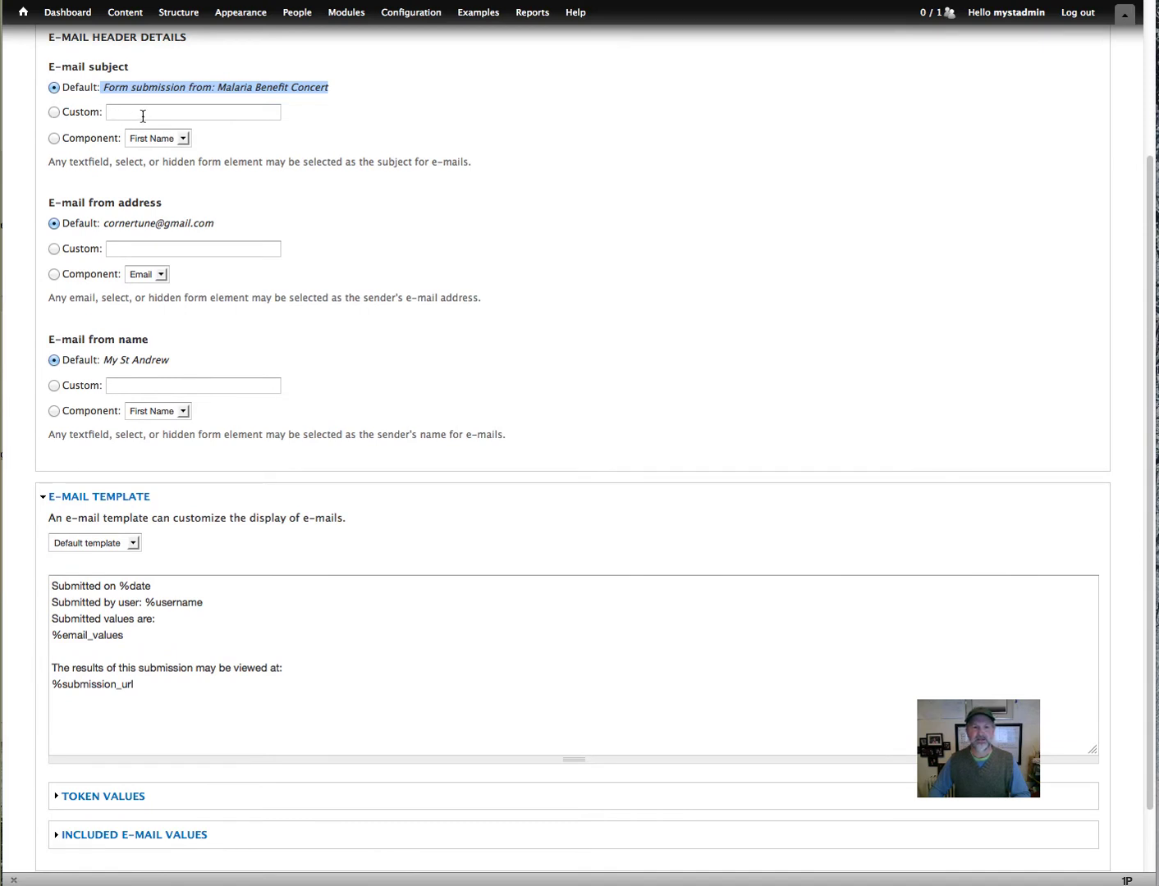
left_click(143, 115)
left_click(80, 88)
scroll(519, 283, "down", 1)
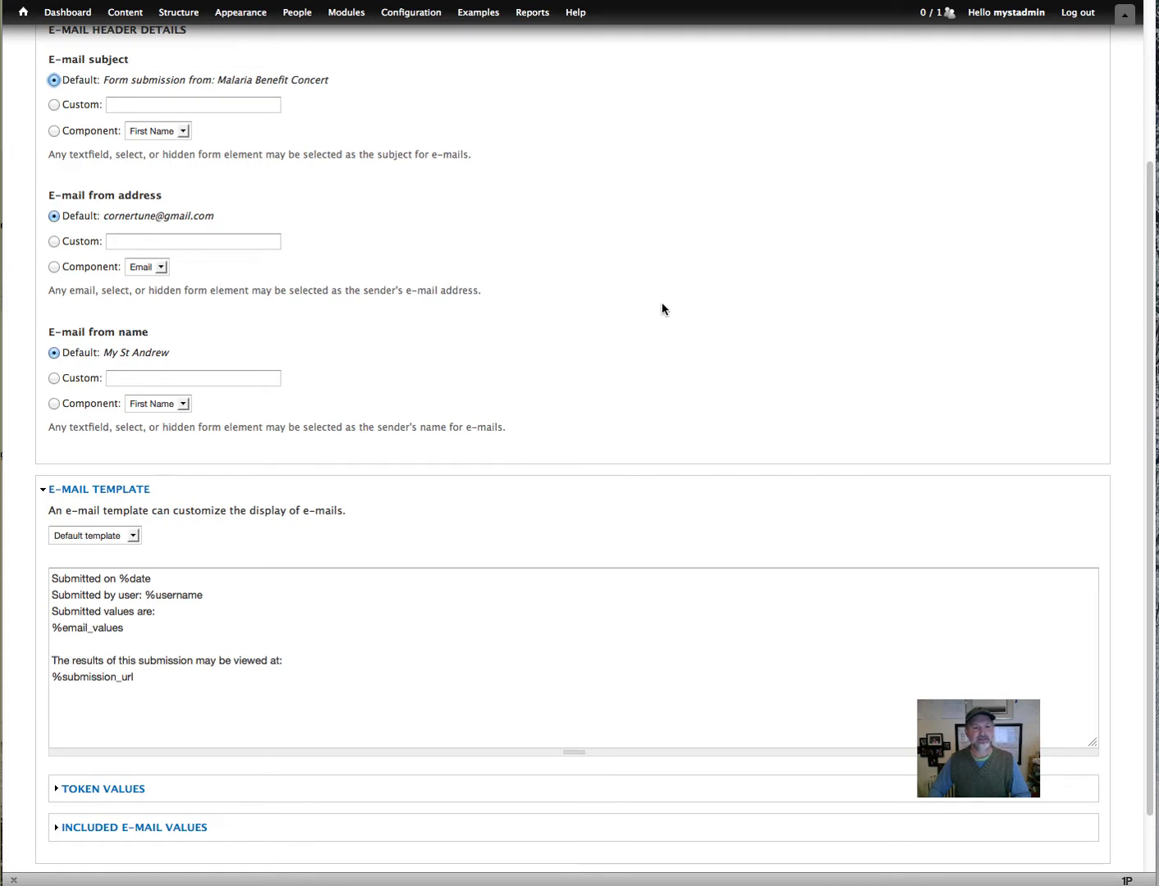
scroll(666, 312, "down", 5)
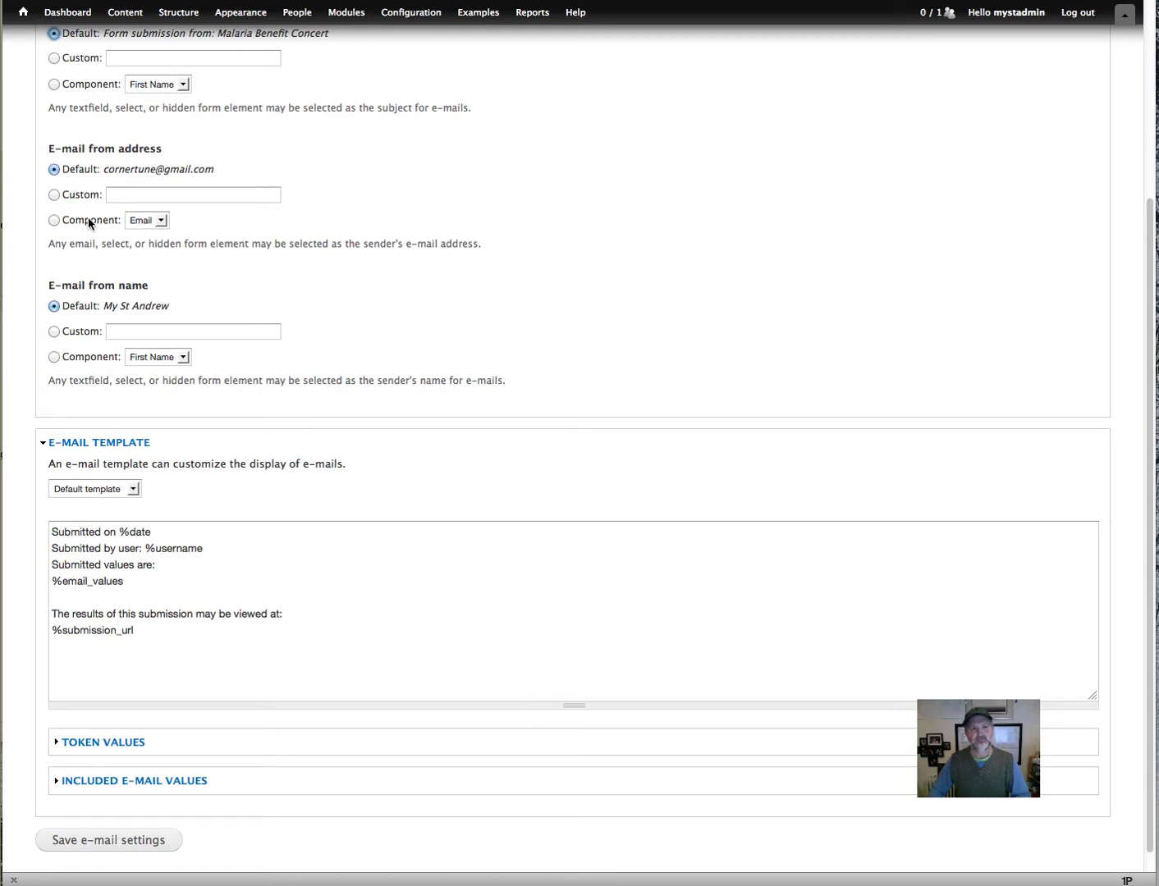
left_click(162, 221)
left_click(145, 233)
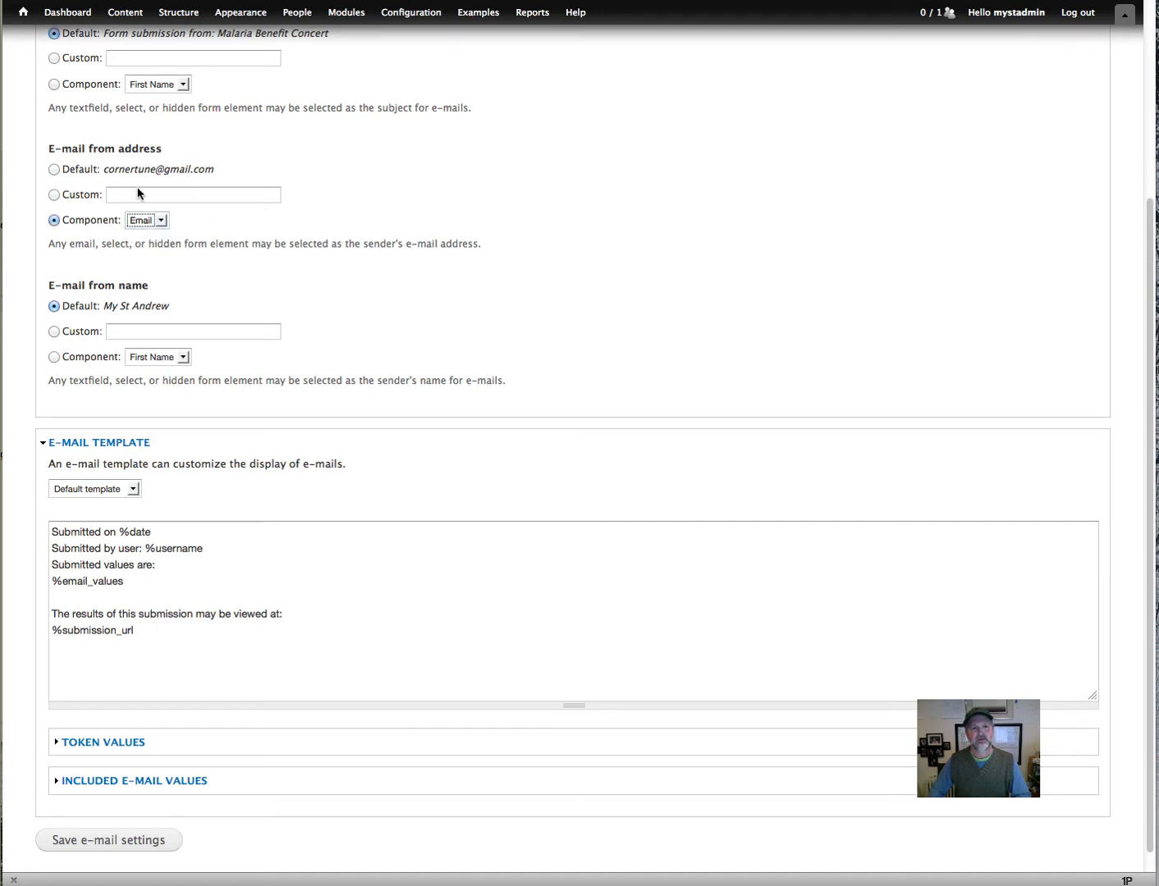
left_click(85, 175)
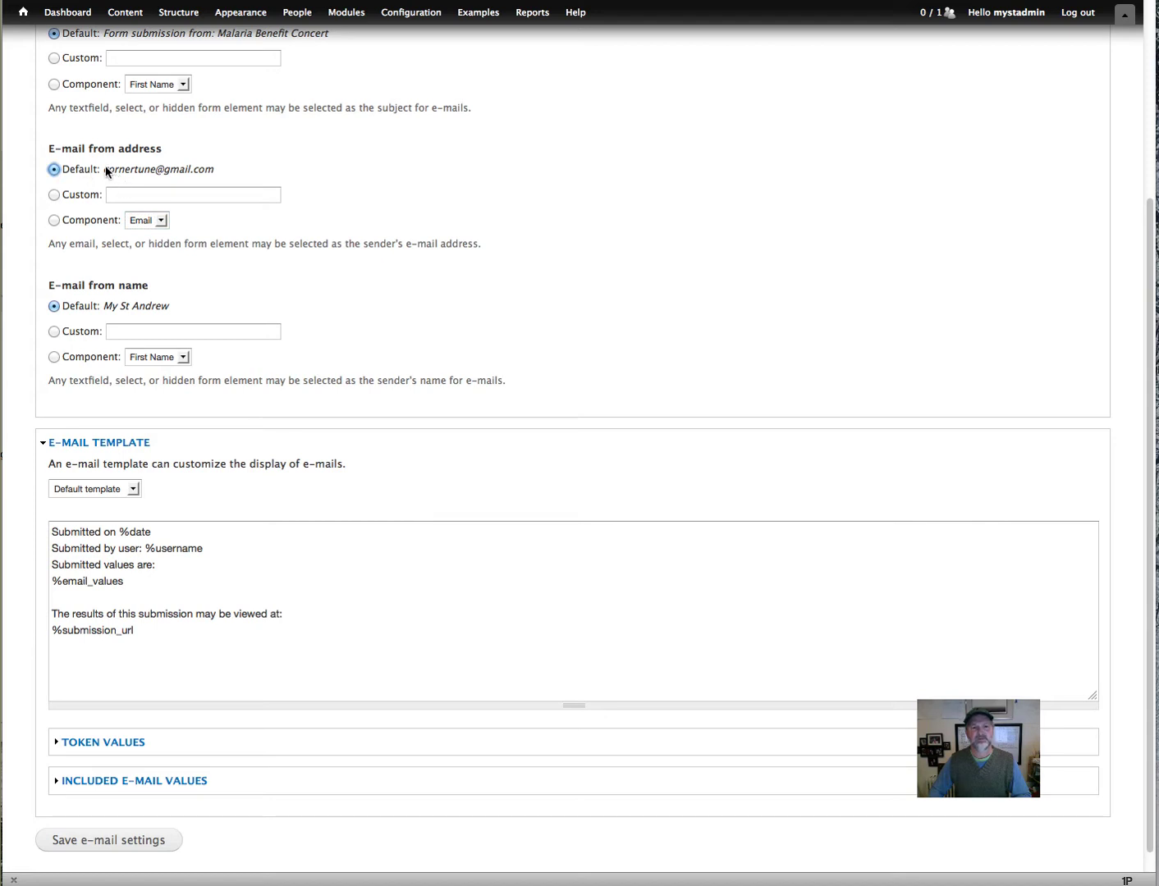
Keep the default settings for the admin recipient and save them
scroll(668, 346, "down", 2)
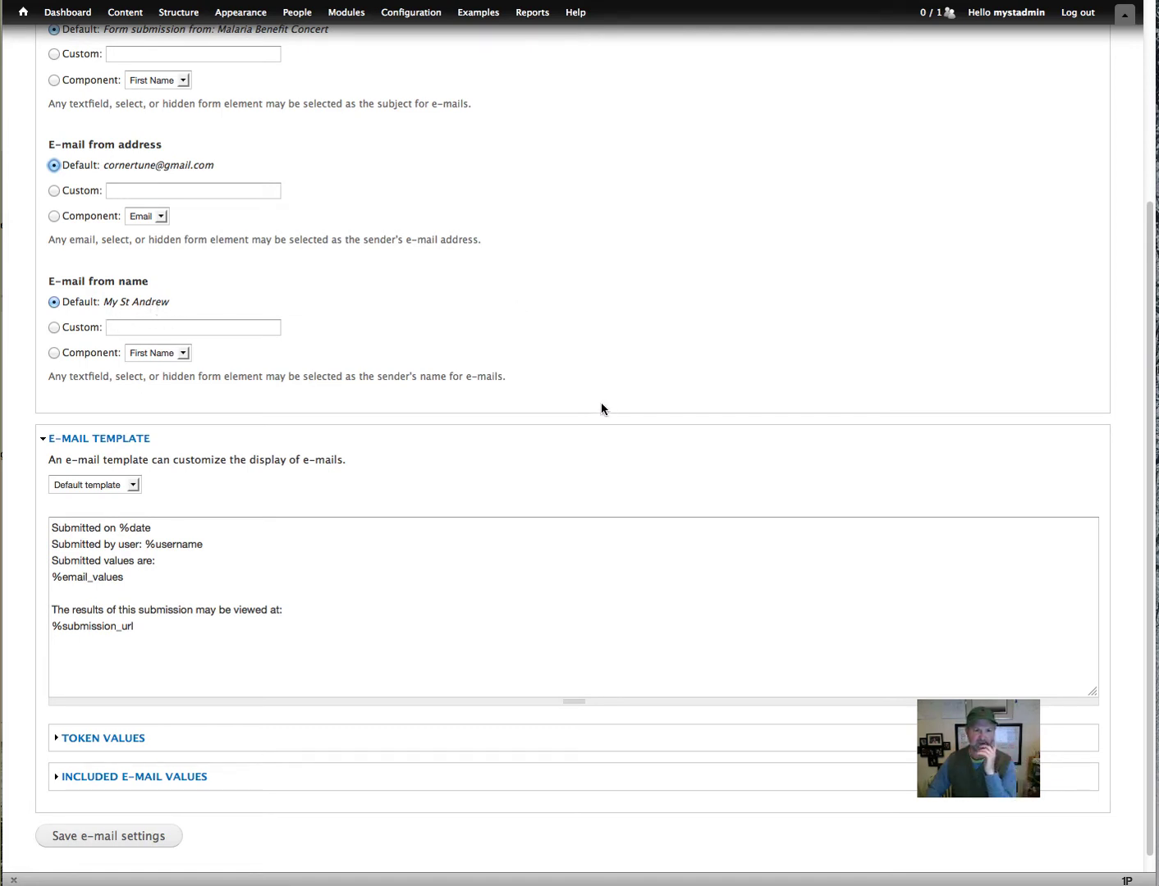
scroll(601, 408, "down", 1)
scroll(601, 409, "down", 1)
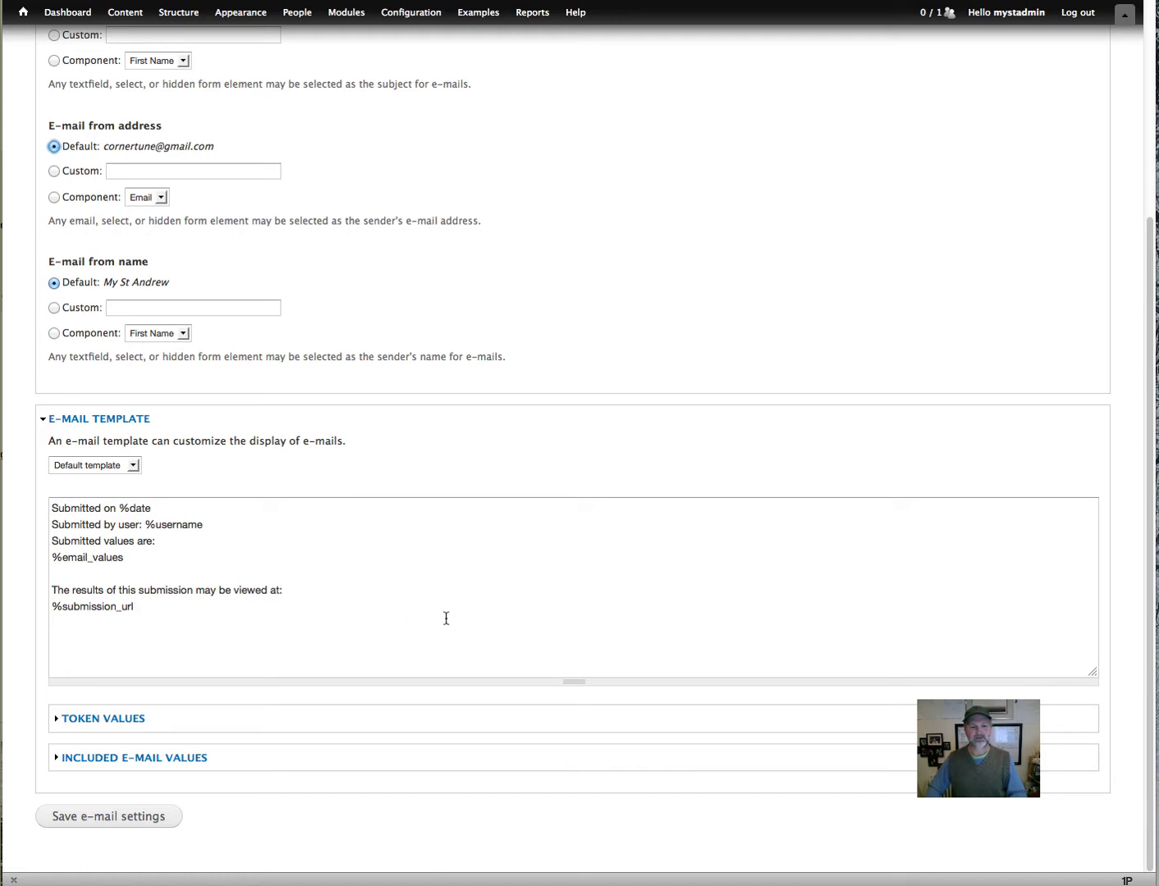
left_click(145, 828)
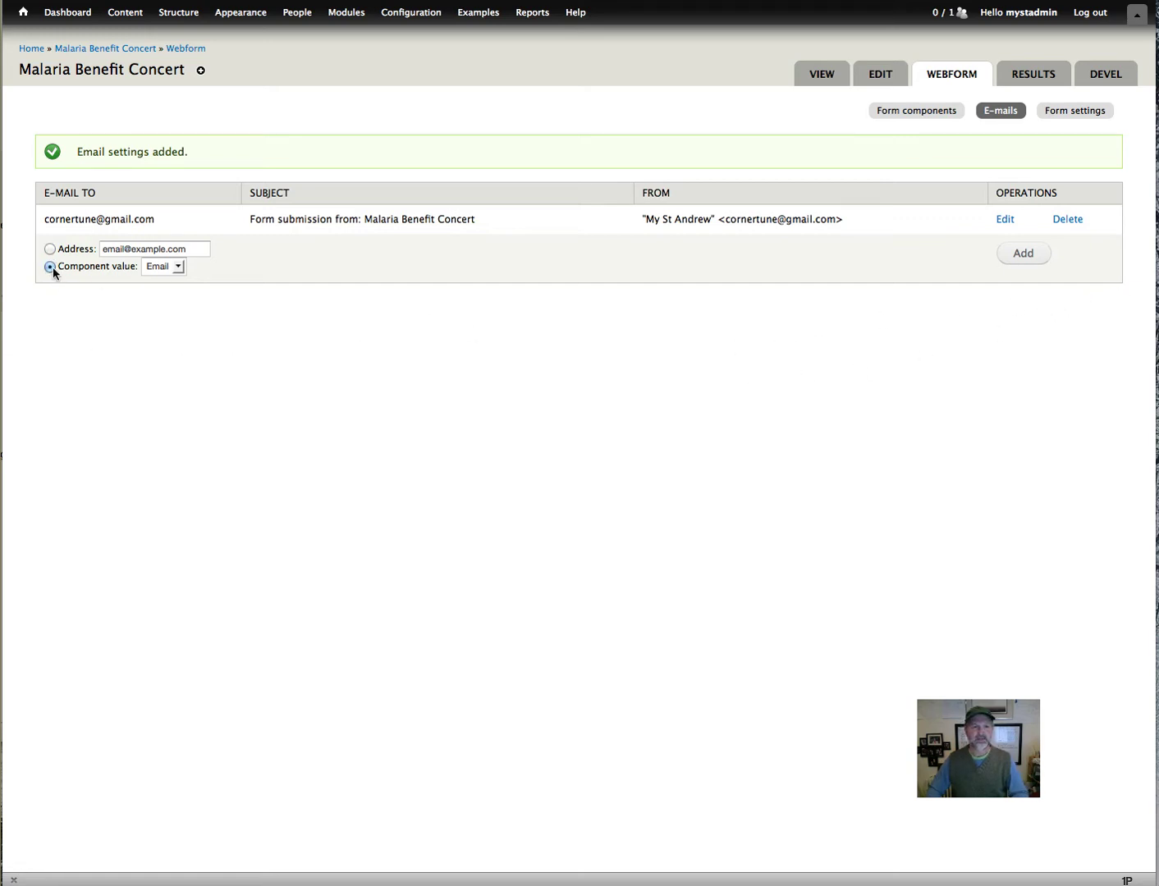
left_click(180, 272)
left_click(165, 284)
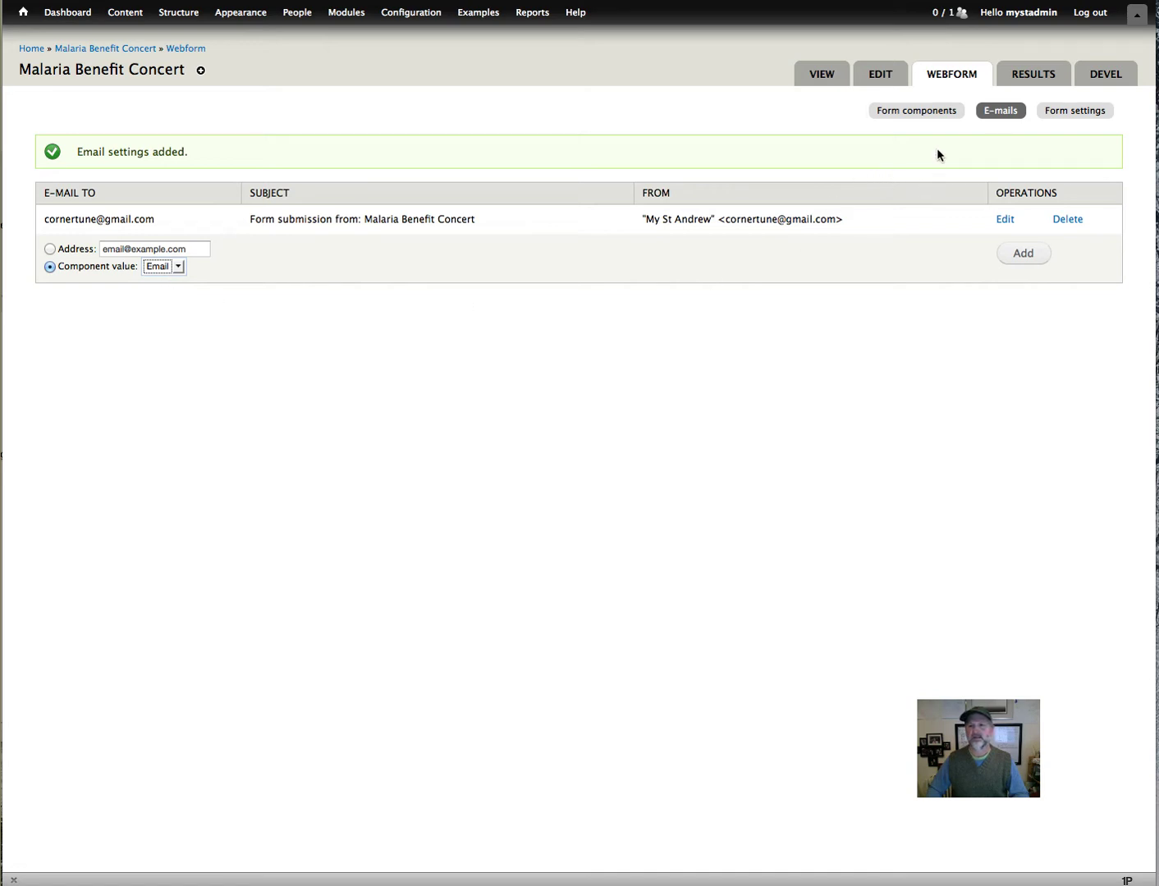
left_click(934, 114)
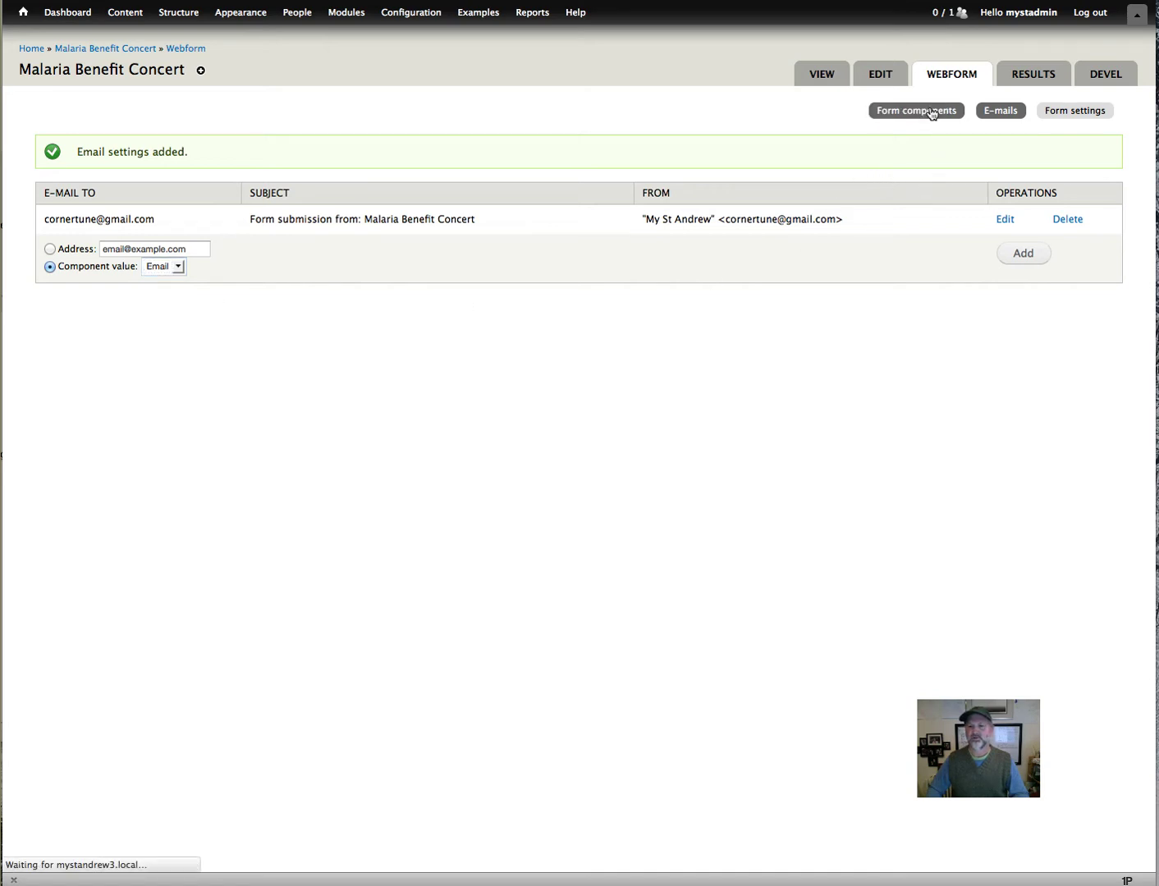
scroll(279, 613, "down", 3)
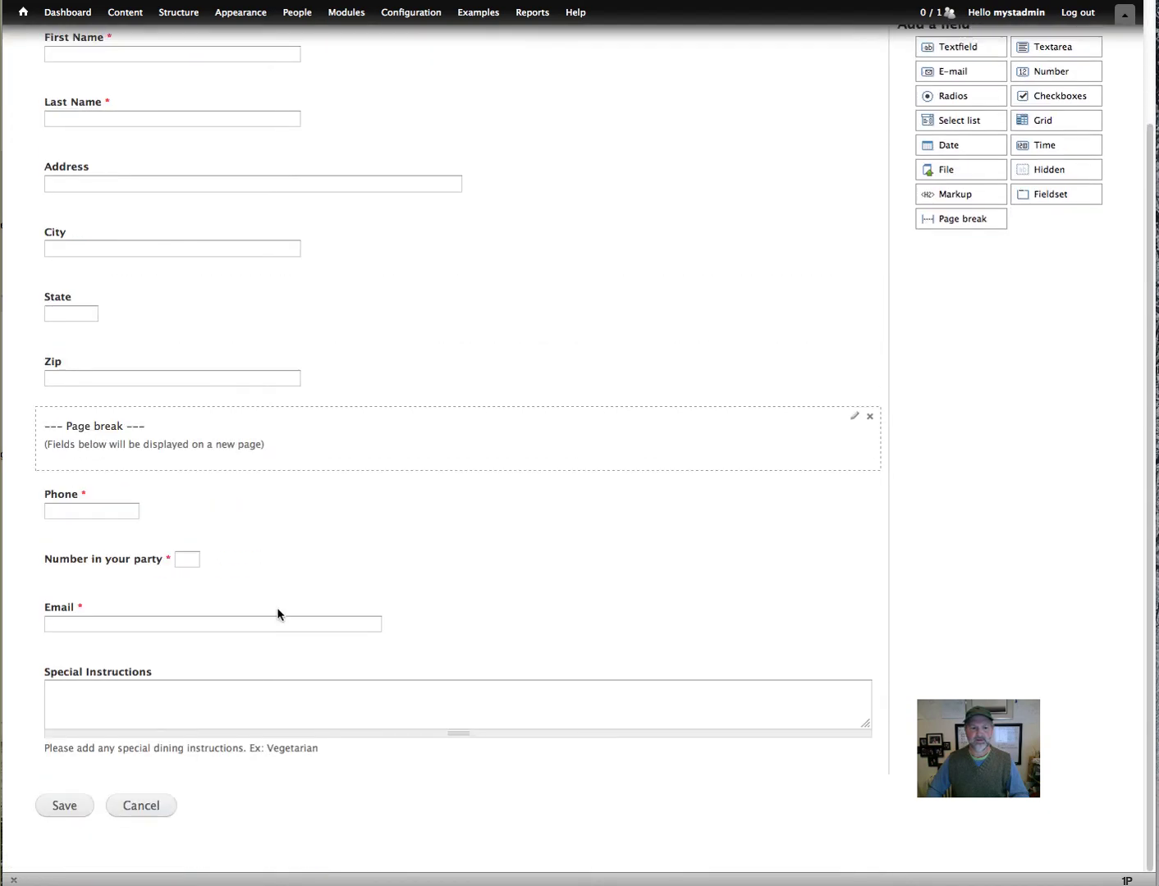
left_click(147, 634)
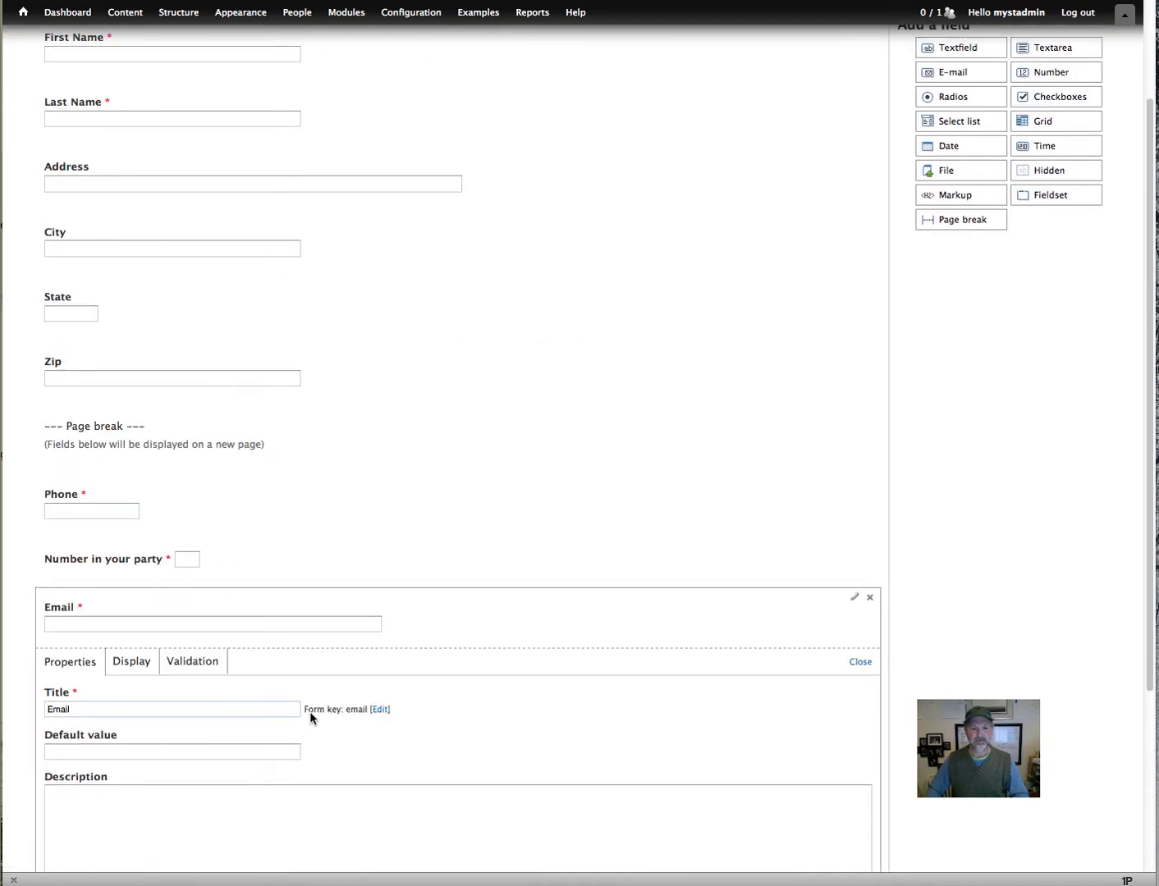
left_click_drag(306, 710, 331, 710)
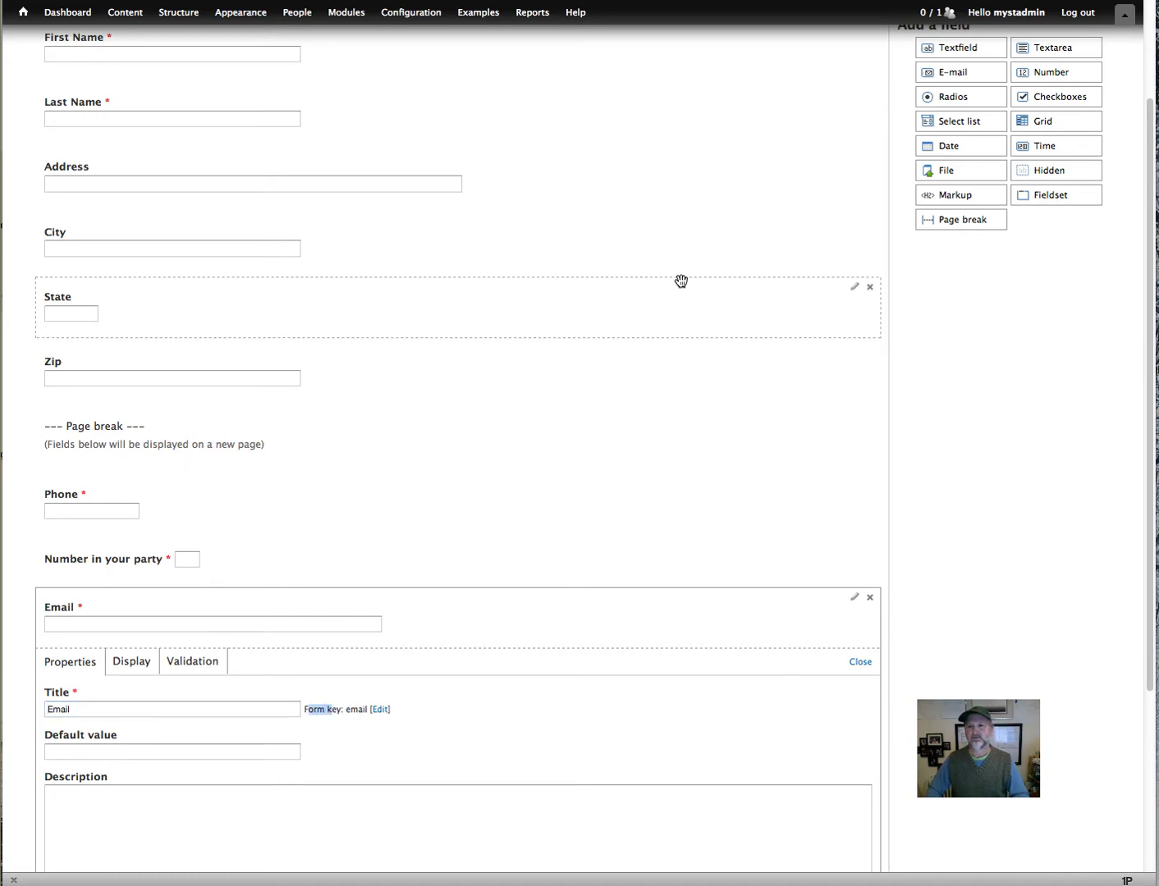
scroll(681, 282, "up", 3)
left_click(1003, 111)
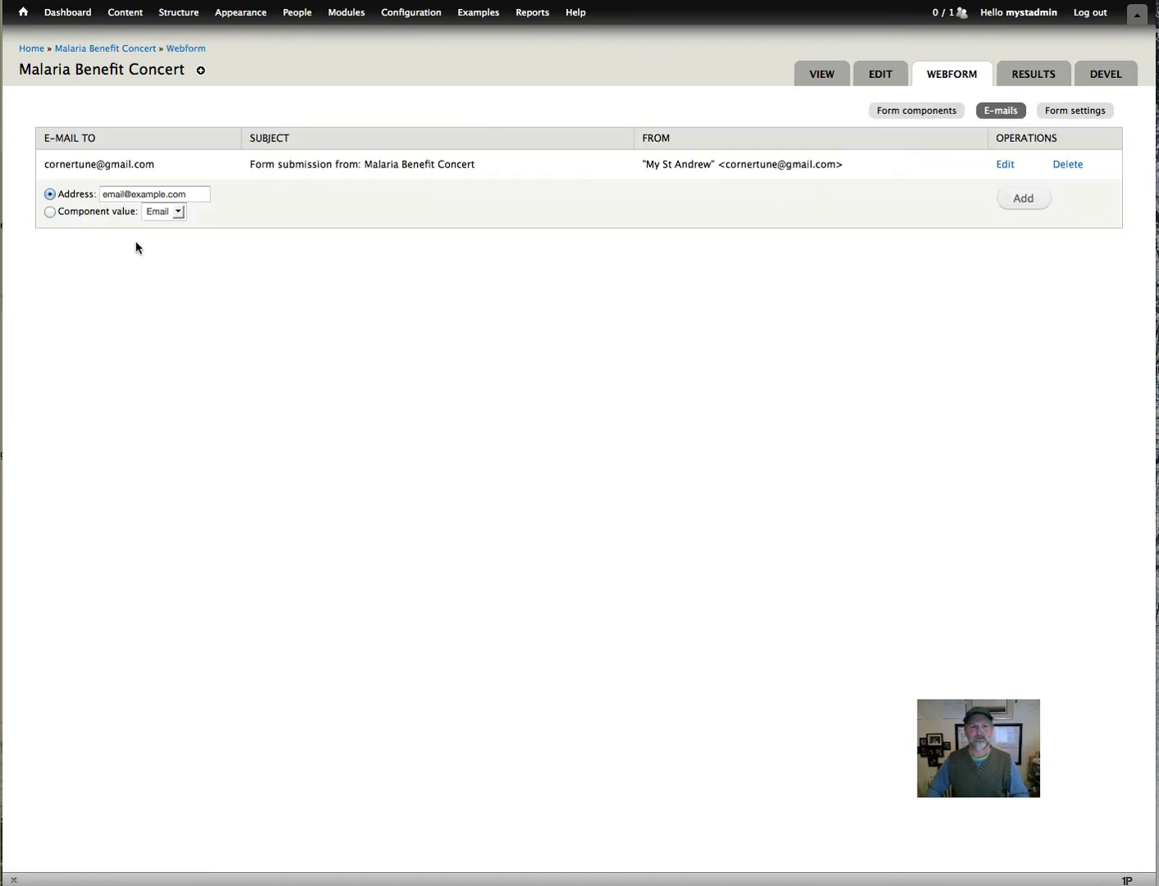
Add a recipient using the Email component value, choosing a custom e-mail subject
left_click(101, 215)
left_click(1021, 199)
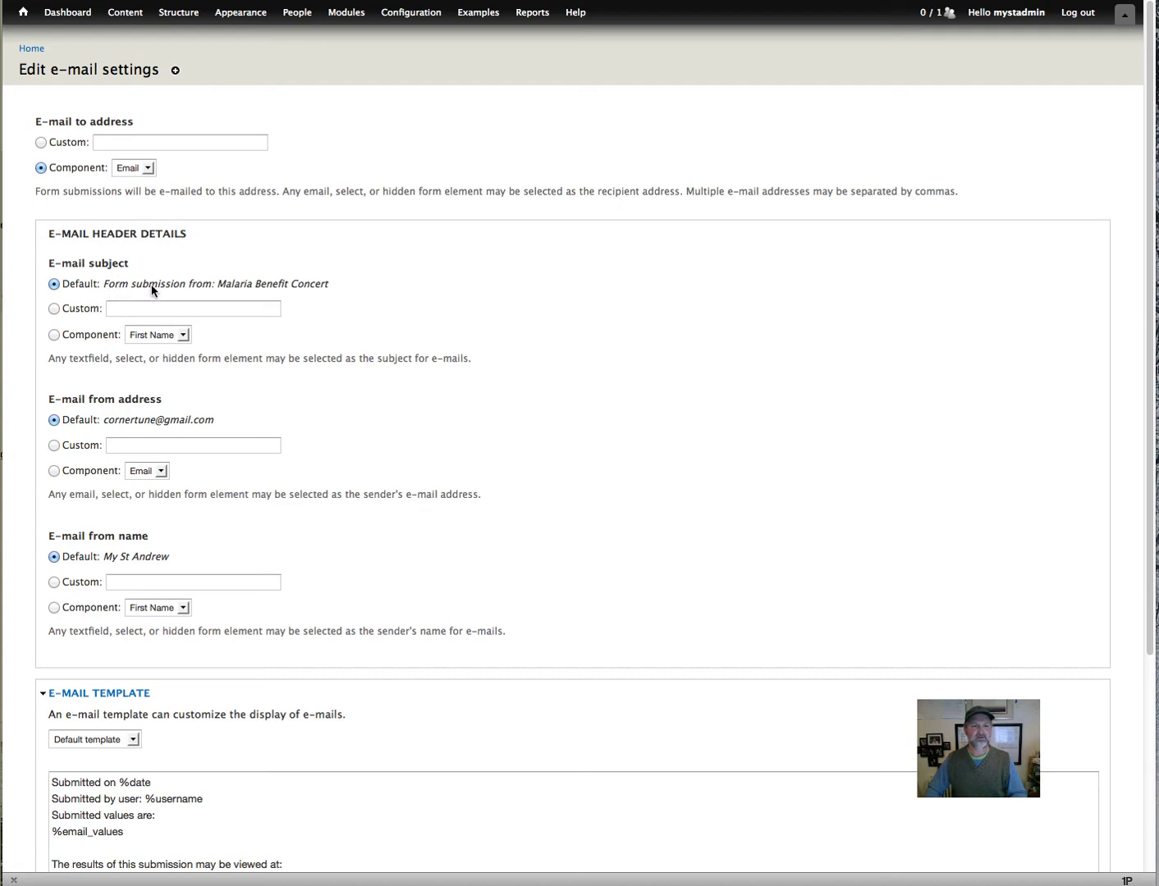
left_click(88, 312)
Set the custom subject to 'Malaria Benefit Concert Confirmation'
left_click(122, 309)
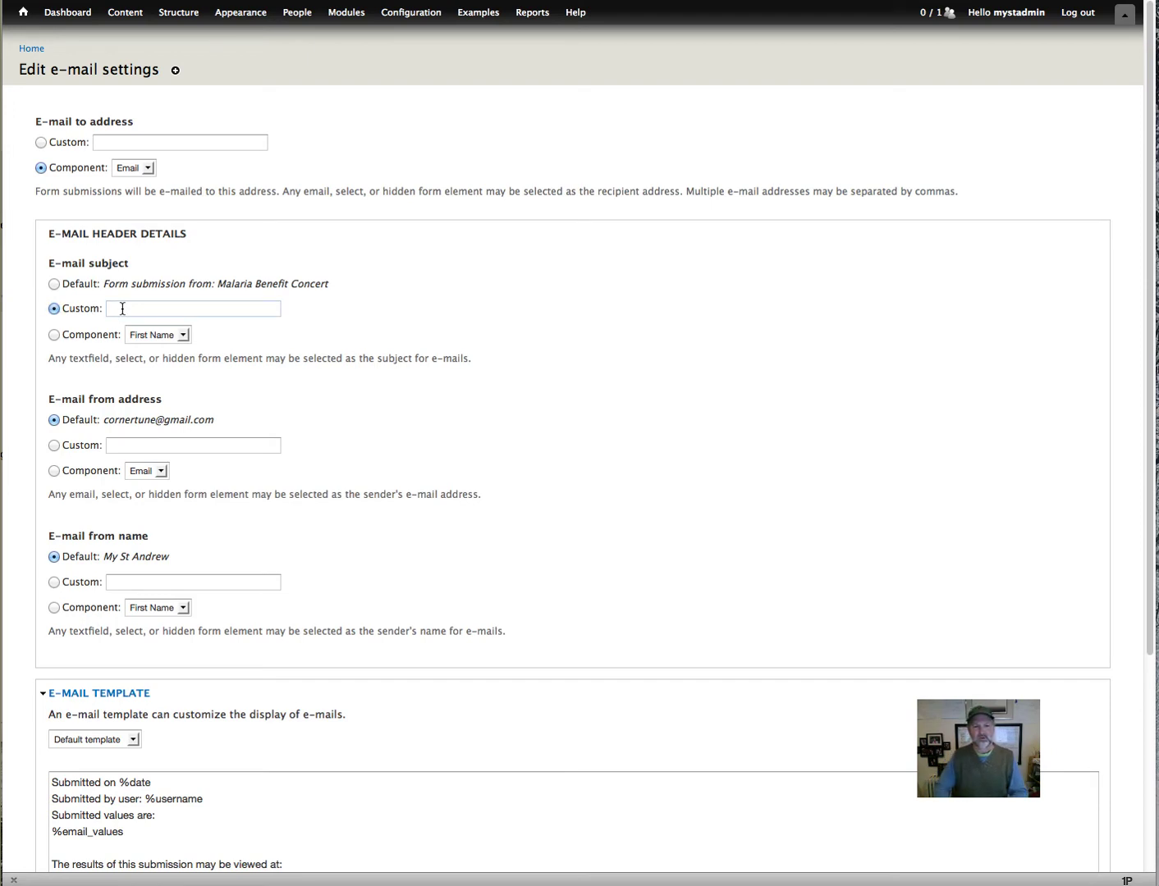
left_click_drag(218, 284, 335, 286)
key("super+c")
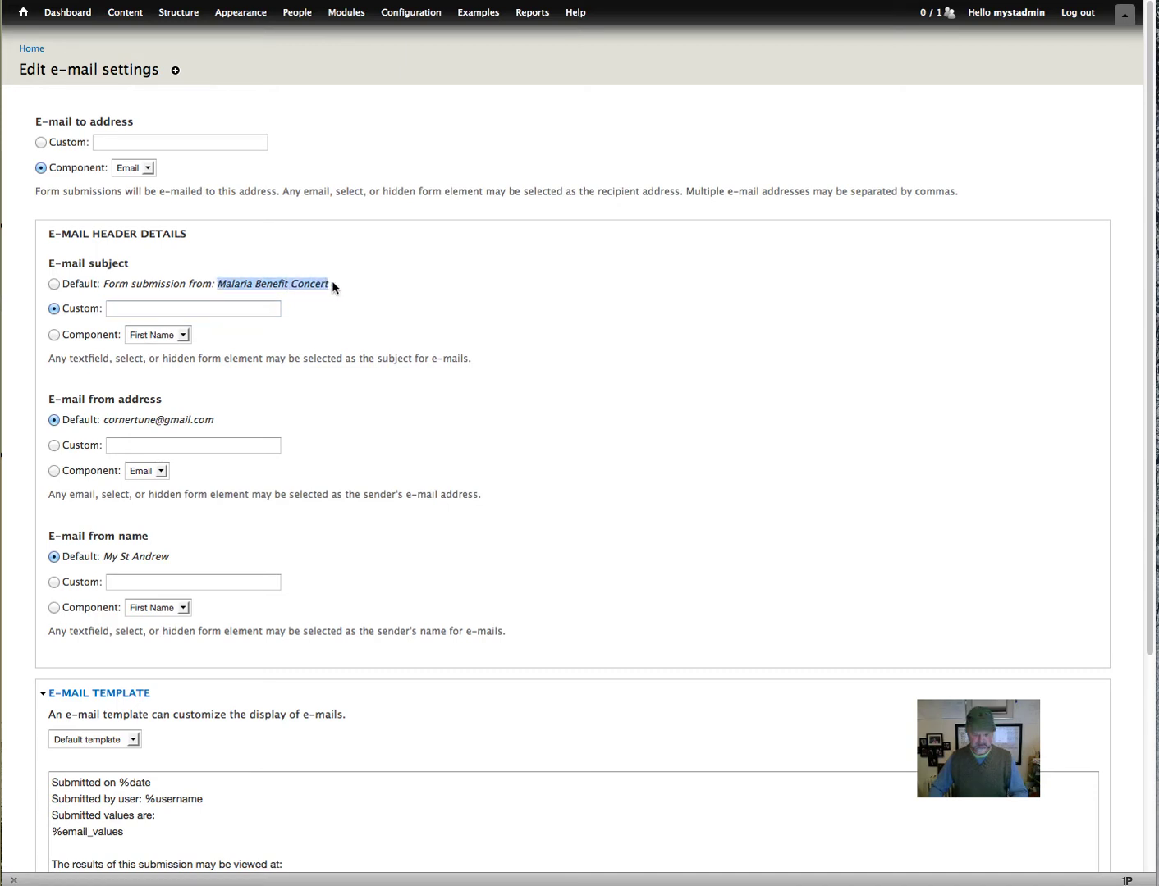
left_click(206, 311)
key("super+v")
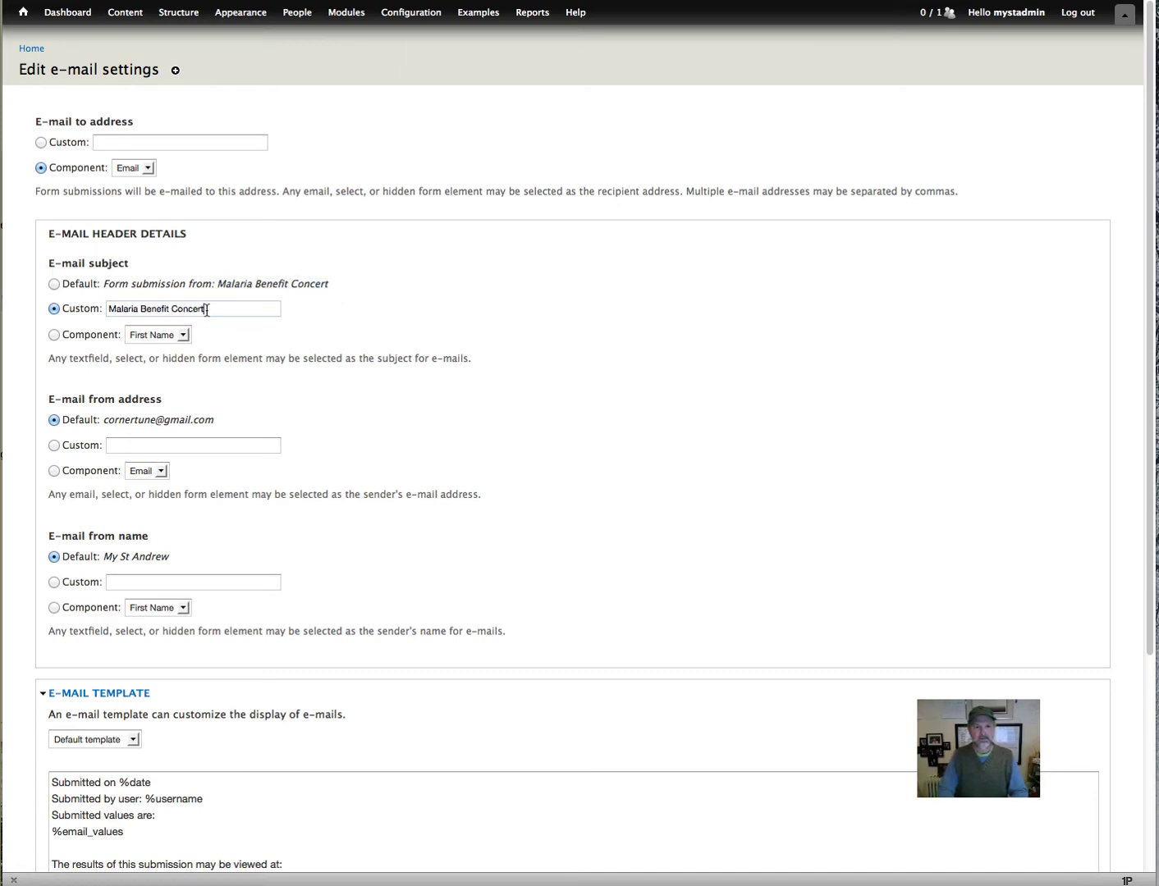
type("Conf")
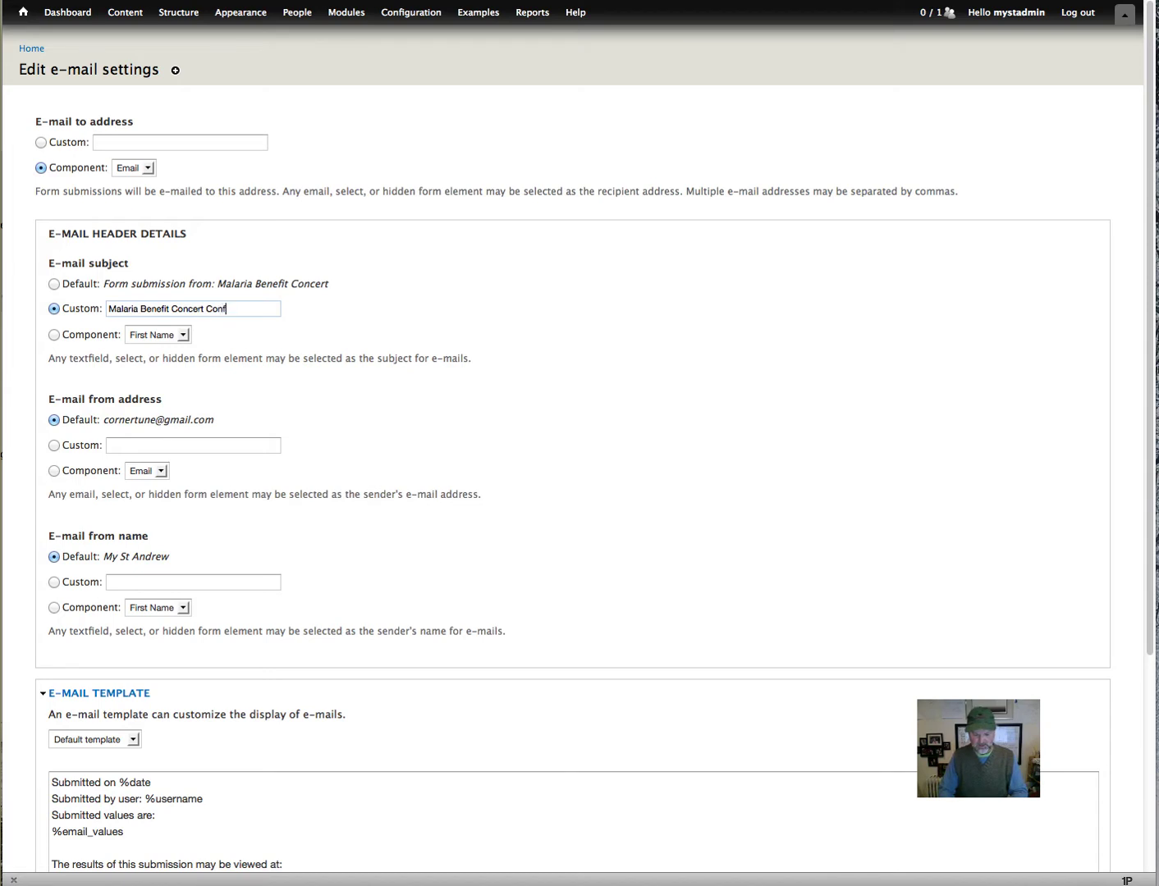
type("irmation")
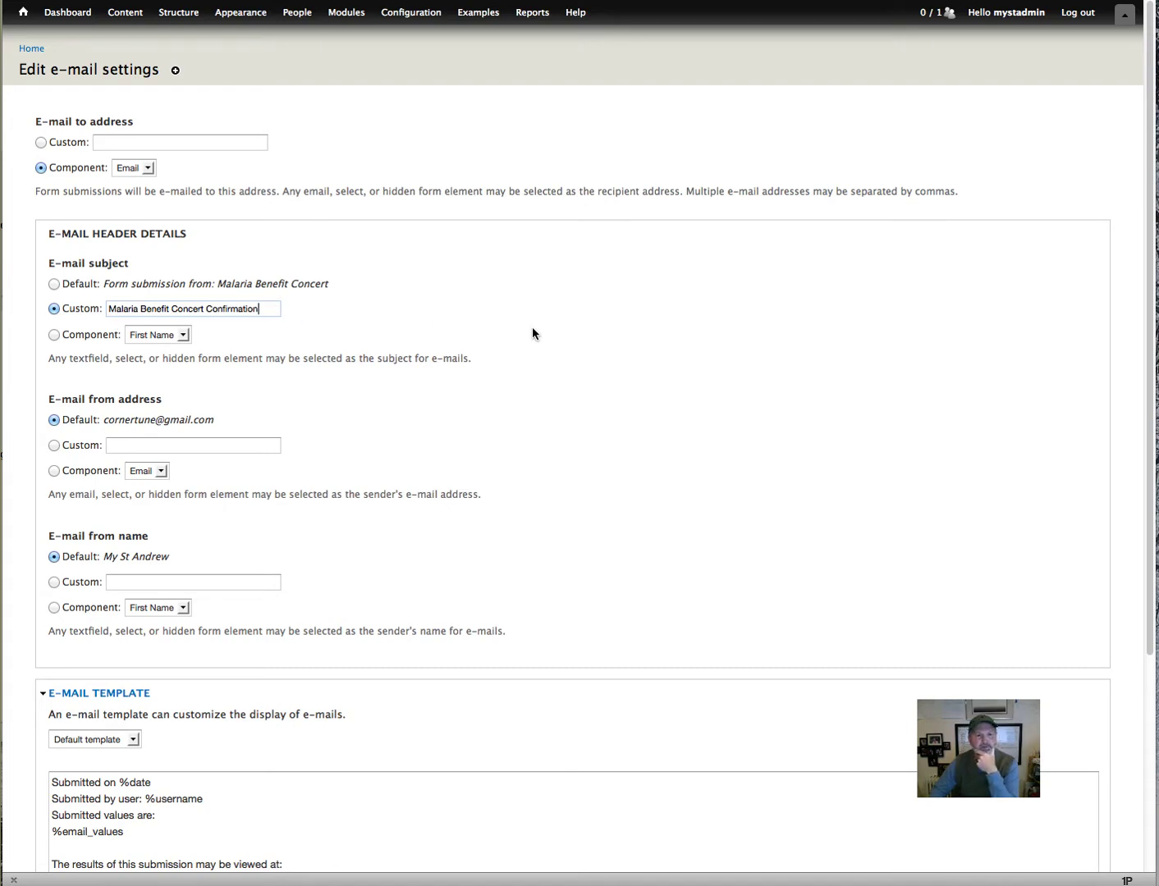
Save the submitter confirmation e-mail settings
scroll(532, 329, "down", 3)
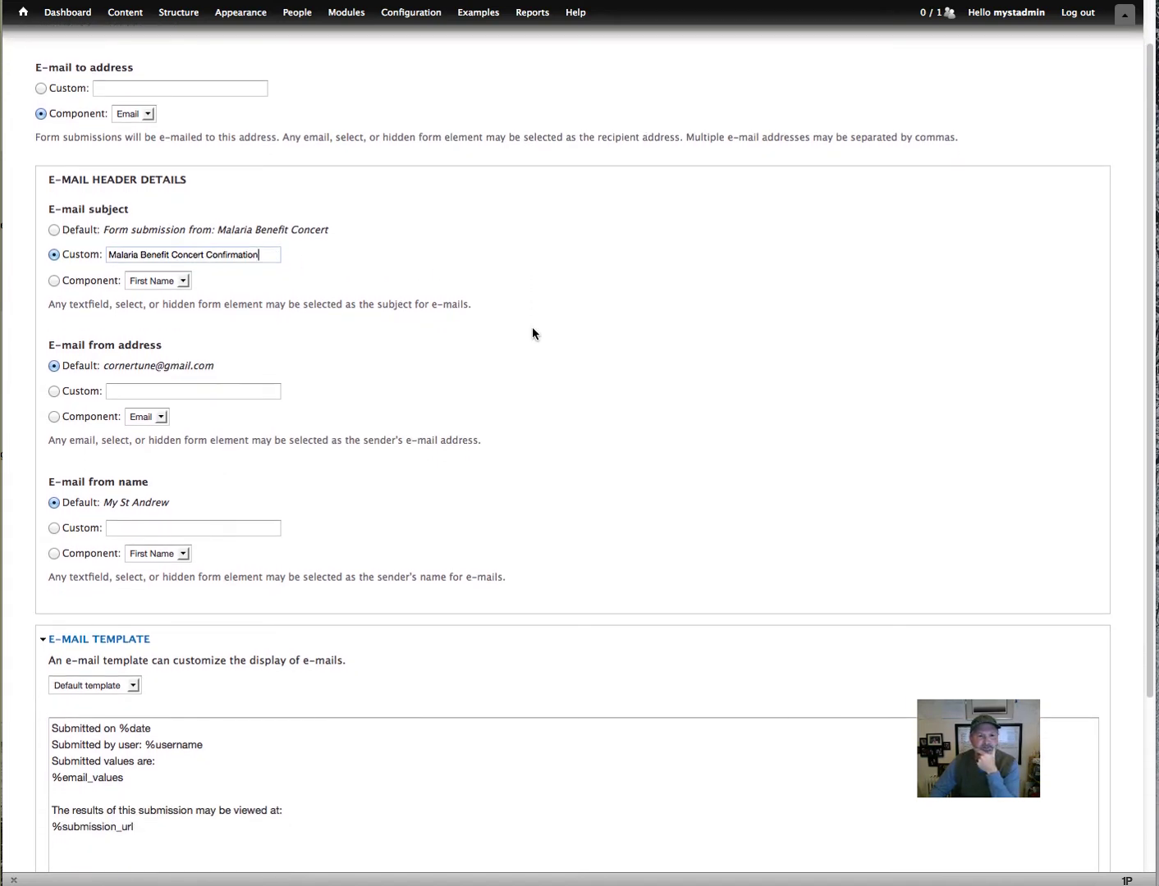
scroll(531, 329, "down", 5)
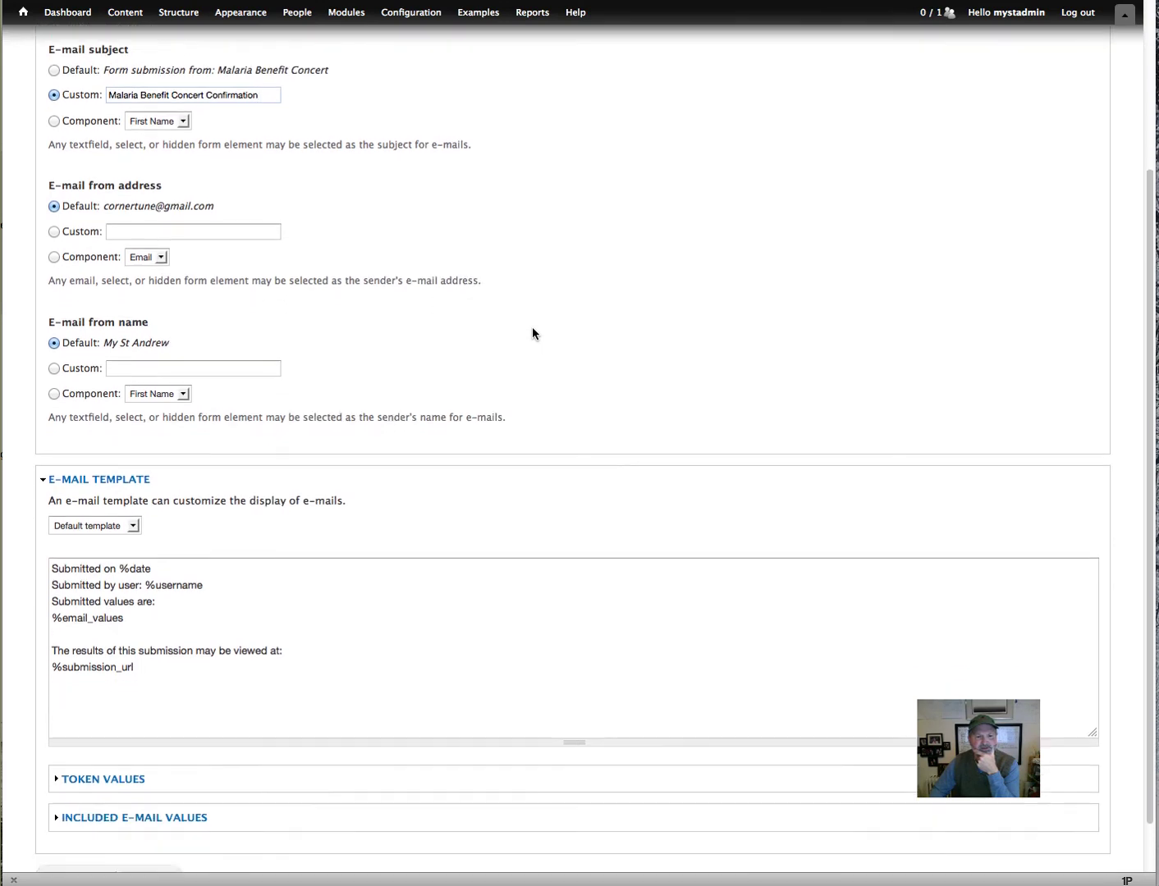
scroll(532, 333, "down", 2)
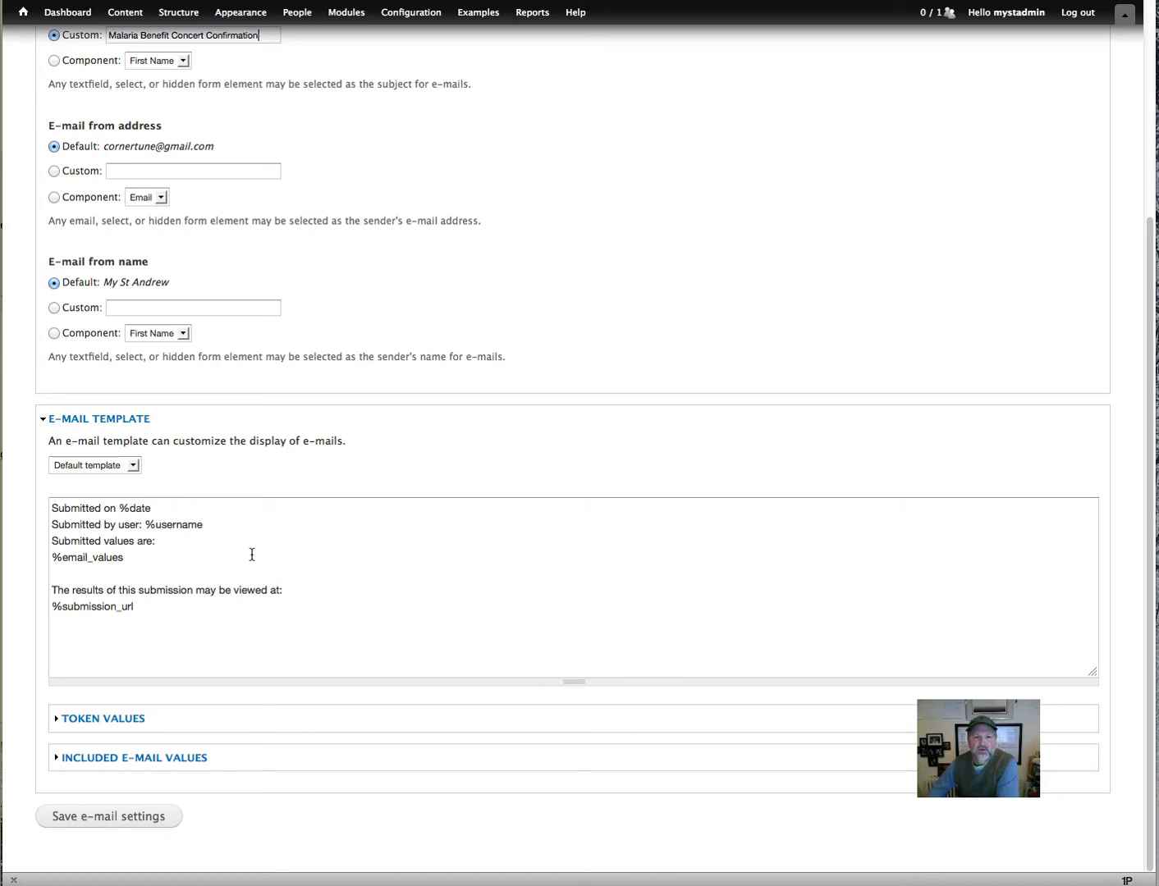
scroll(252, 555, "up", 5)
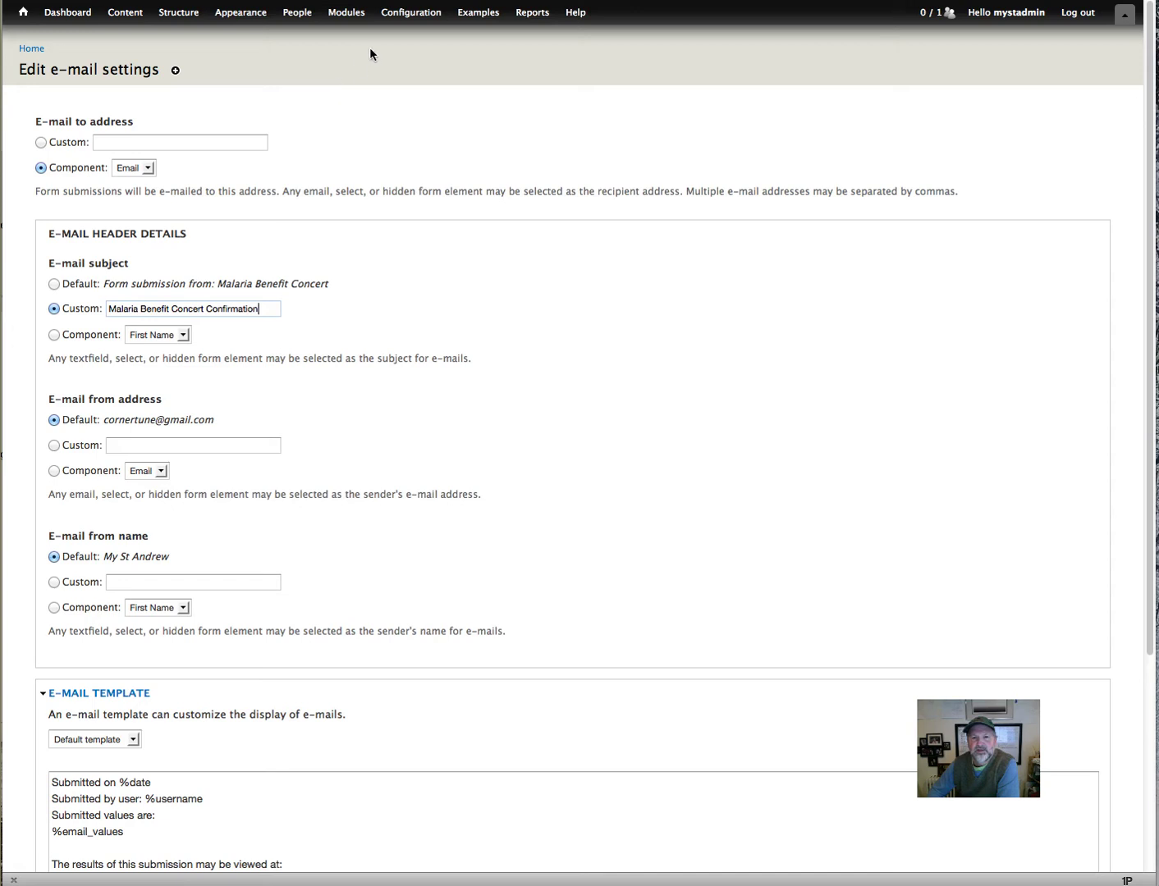
mouse_move(337, 18)
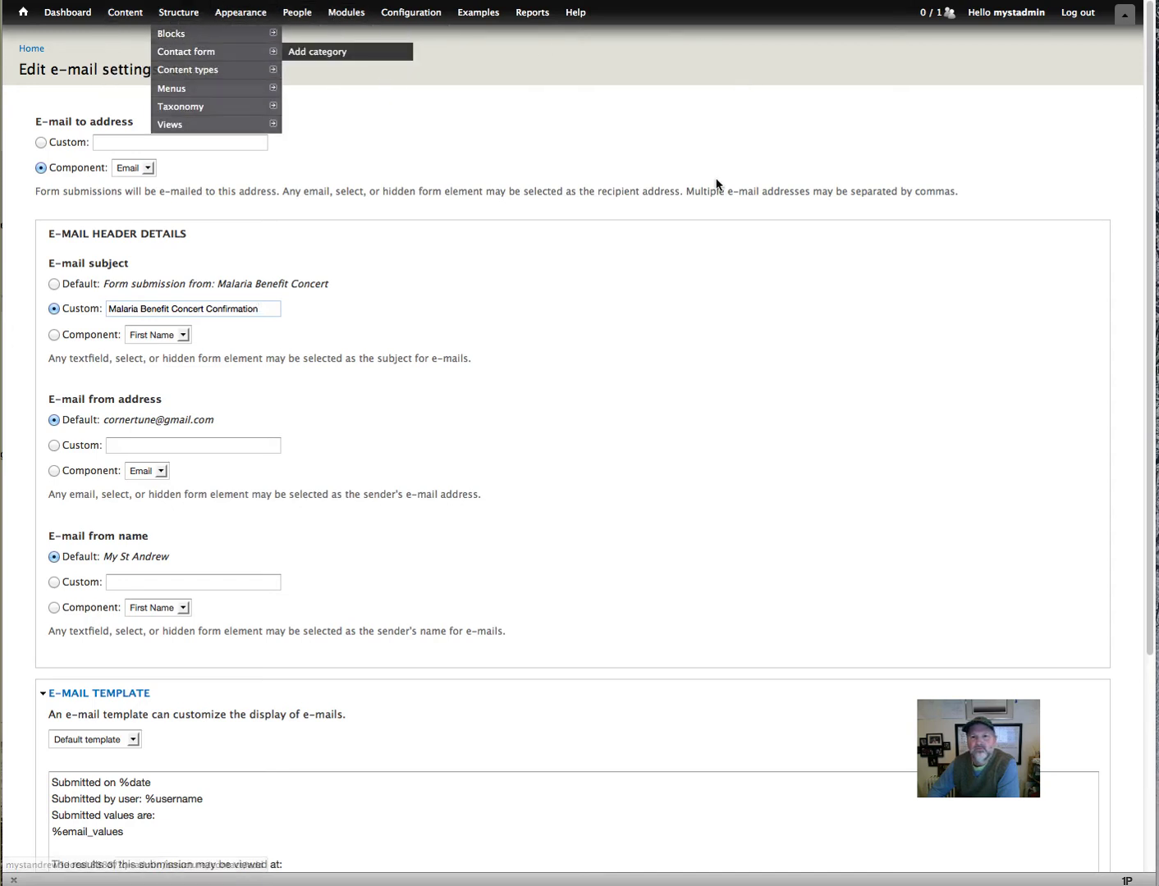
scroll(529, 164, "down", 5)
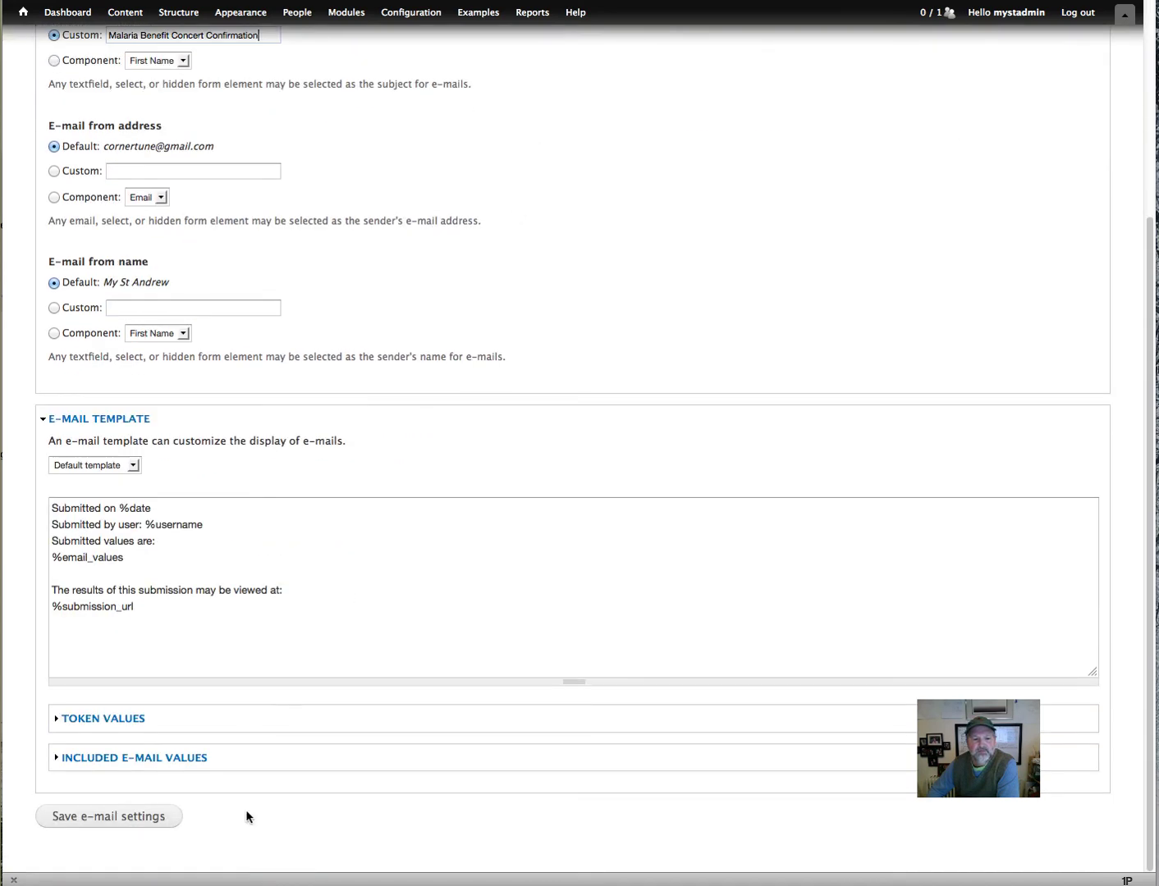
left_click(129, 818)
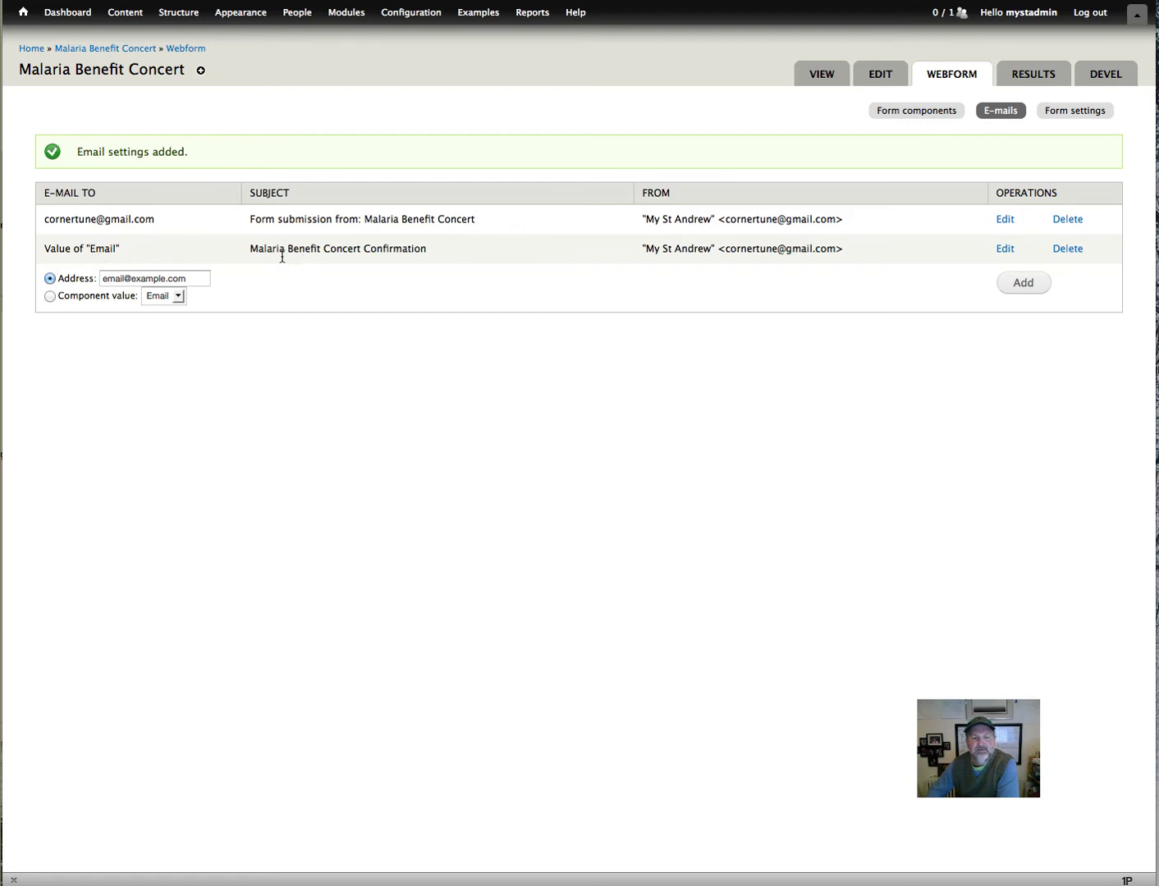
Highlight 'Confirmation' in the new Value of "Email" recipient's subject
double_click(394, 247)
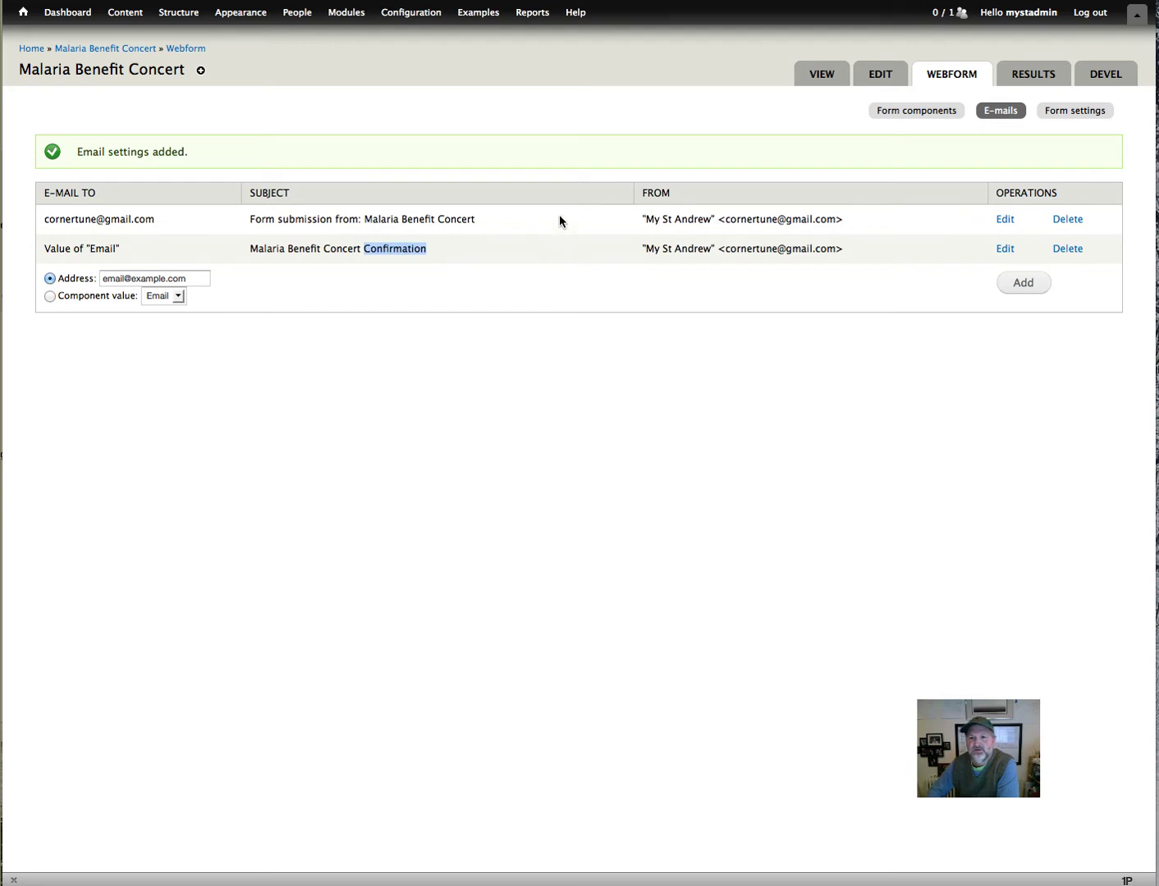
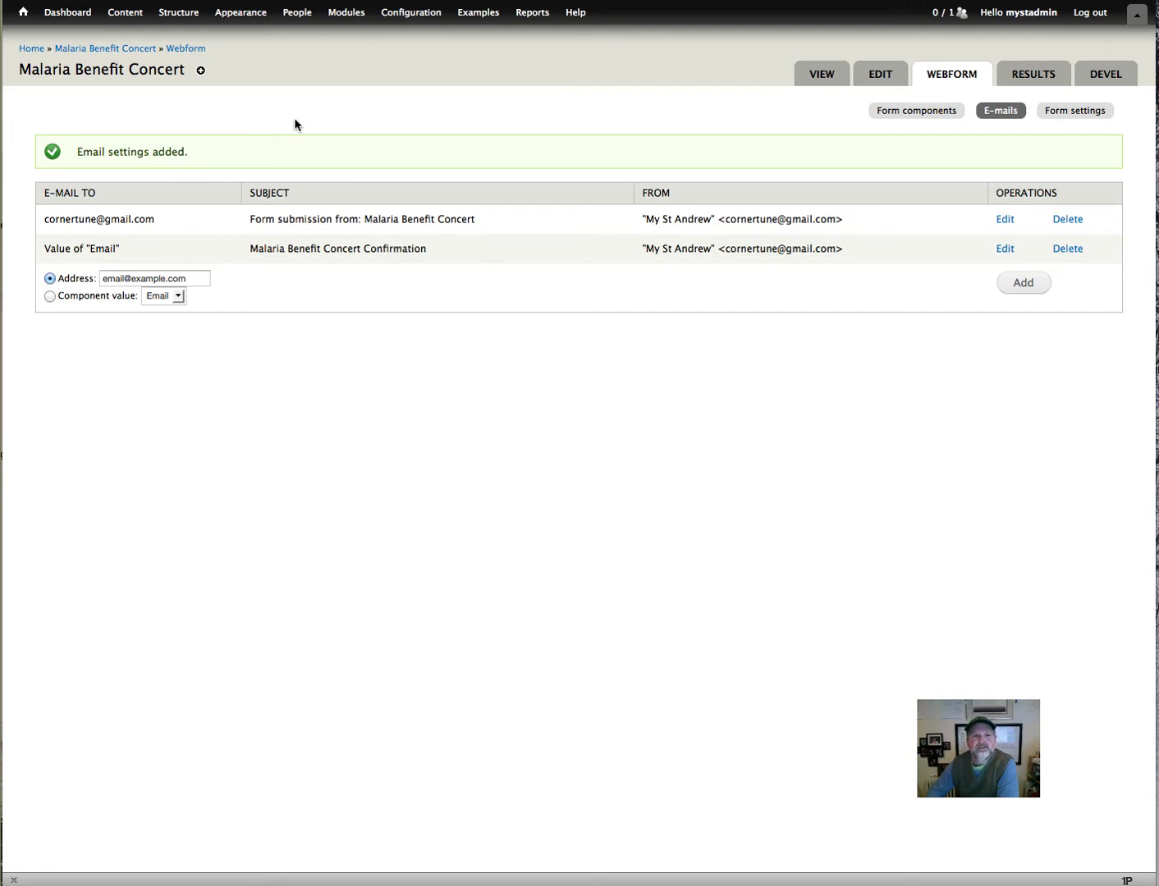
Go from Content > Webforms to the Firm Foundations Gift Program's WEBFORM components
mouse_move(127, 17)
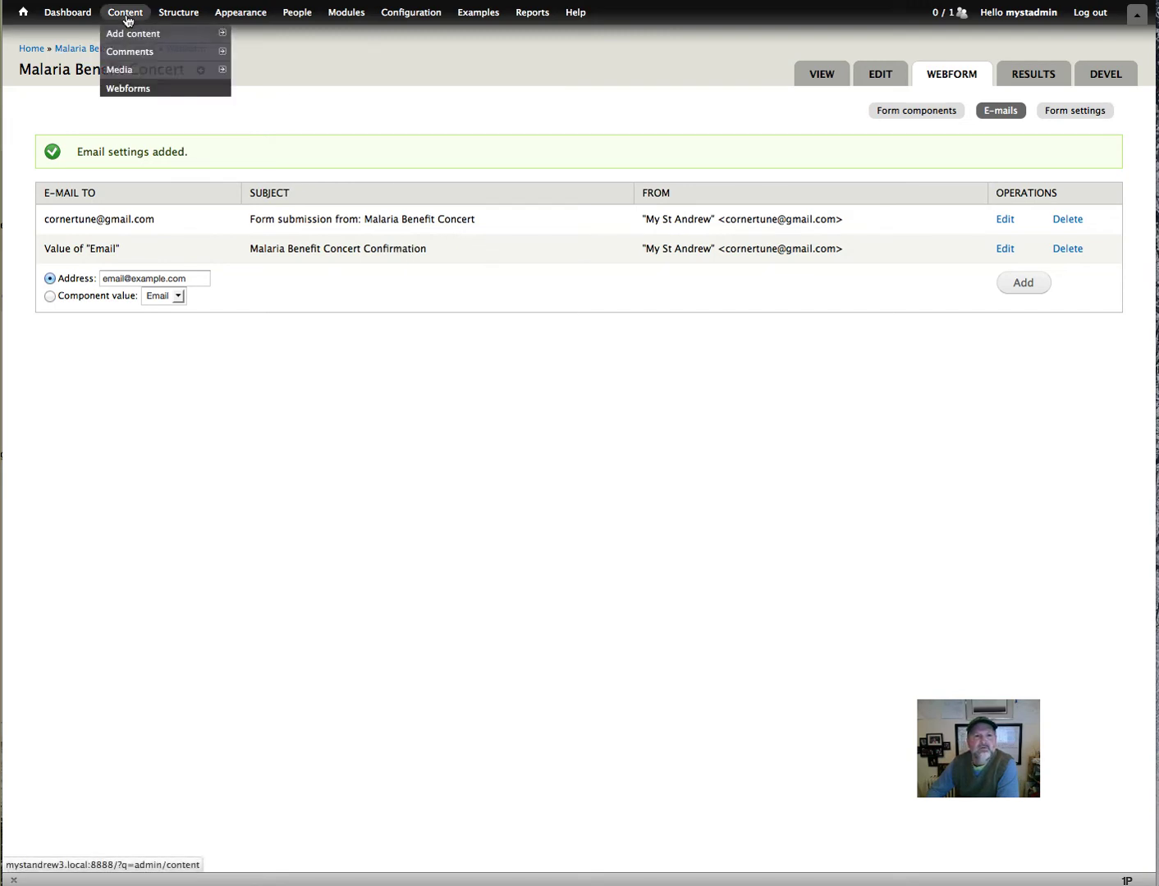
left_click(144, 92)
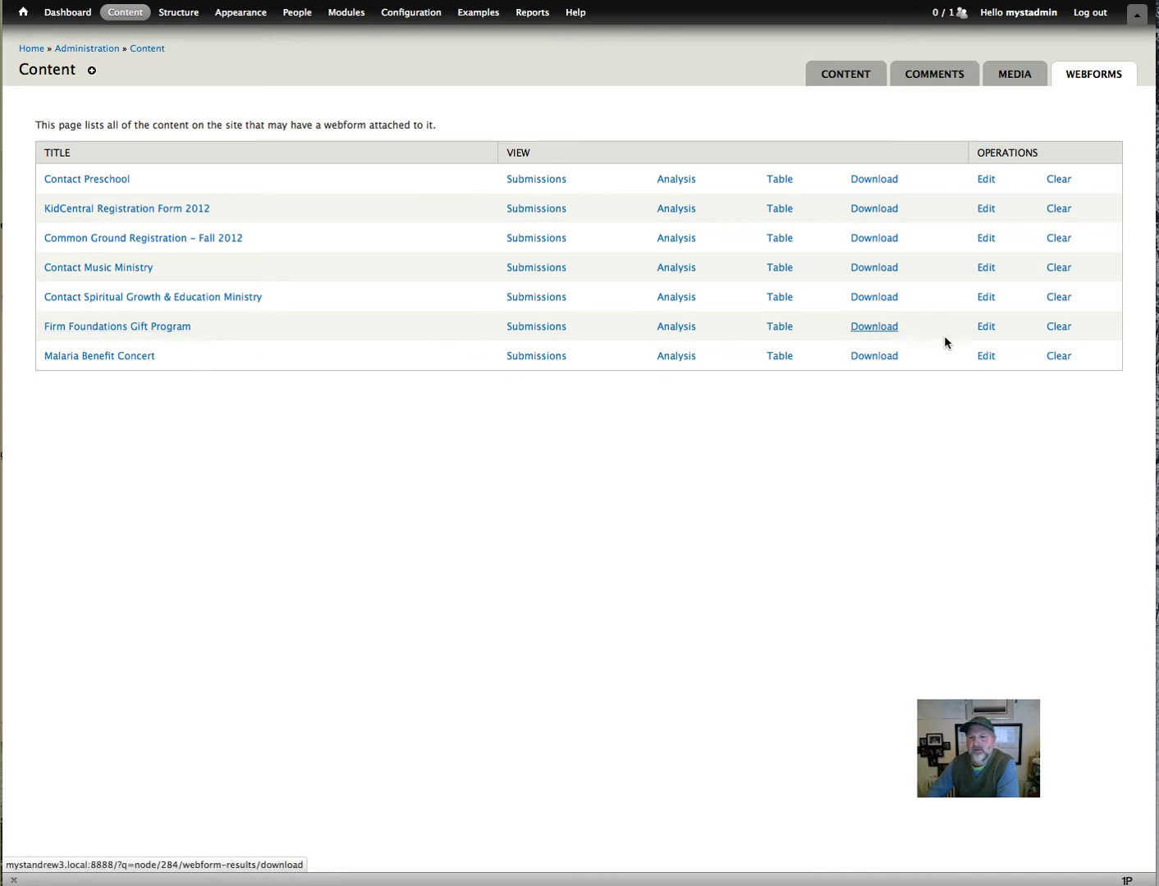
left_click(986, 329)
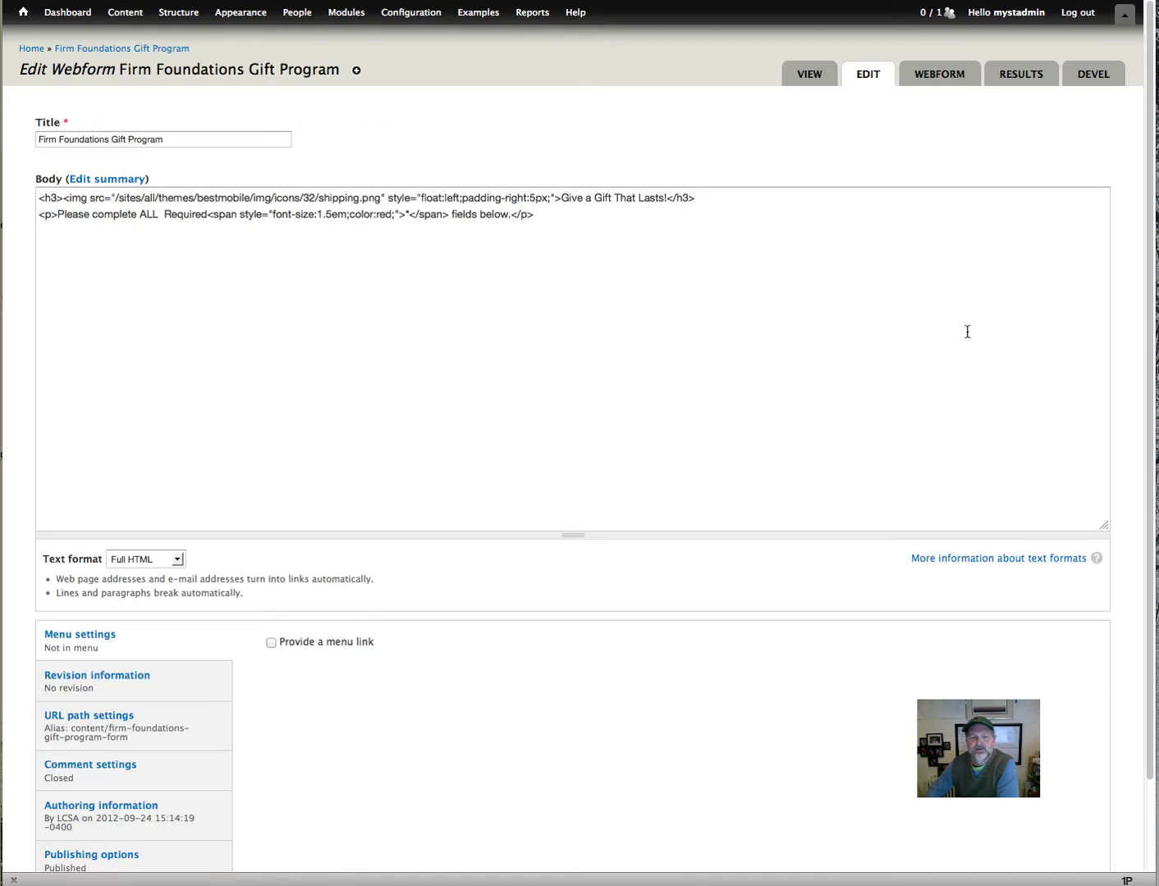
left_click(953, 79)
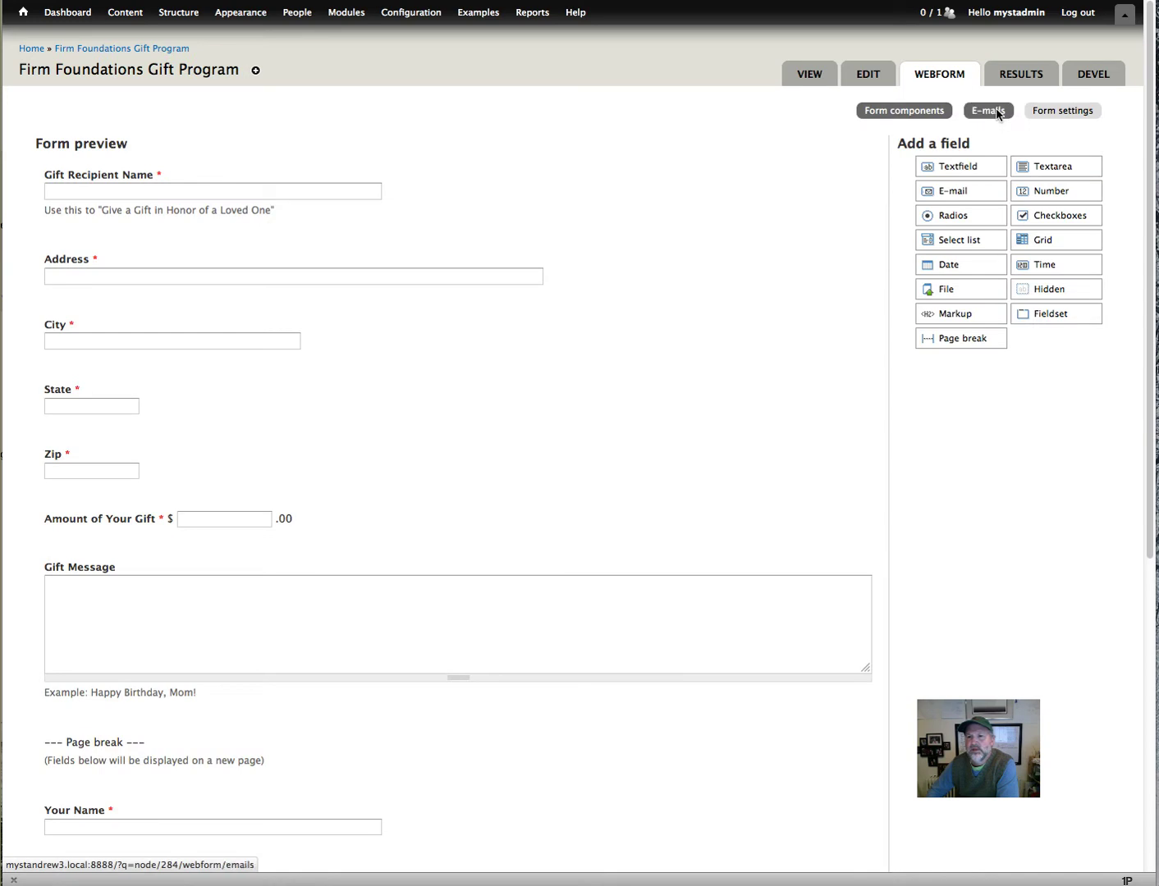
Open the Your Email Address confirmation e-mail settings and scroll down to its E-mail template
left_click(990, 111)
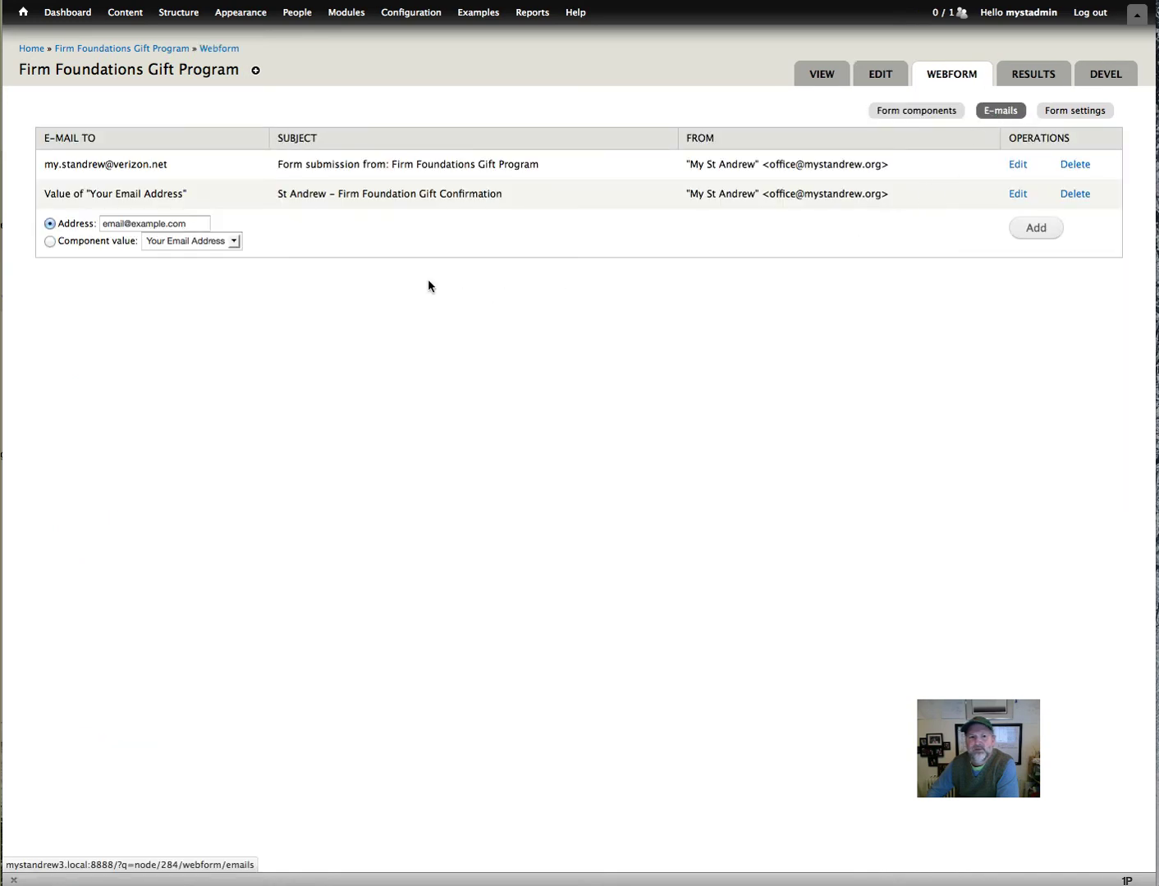
left_click(1019, 195)
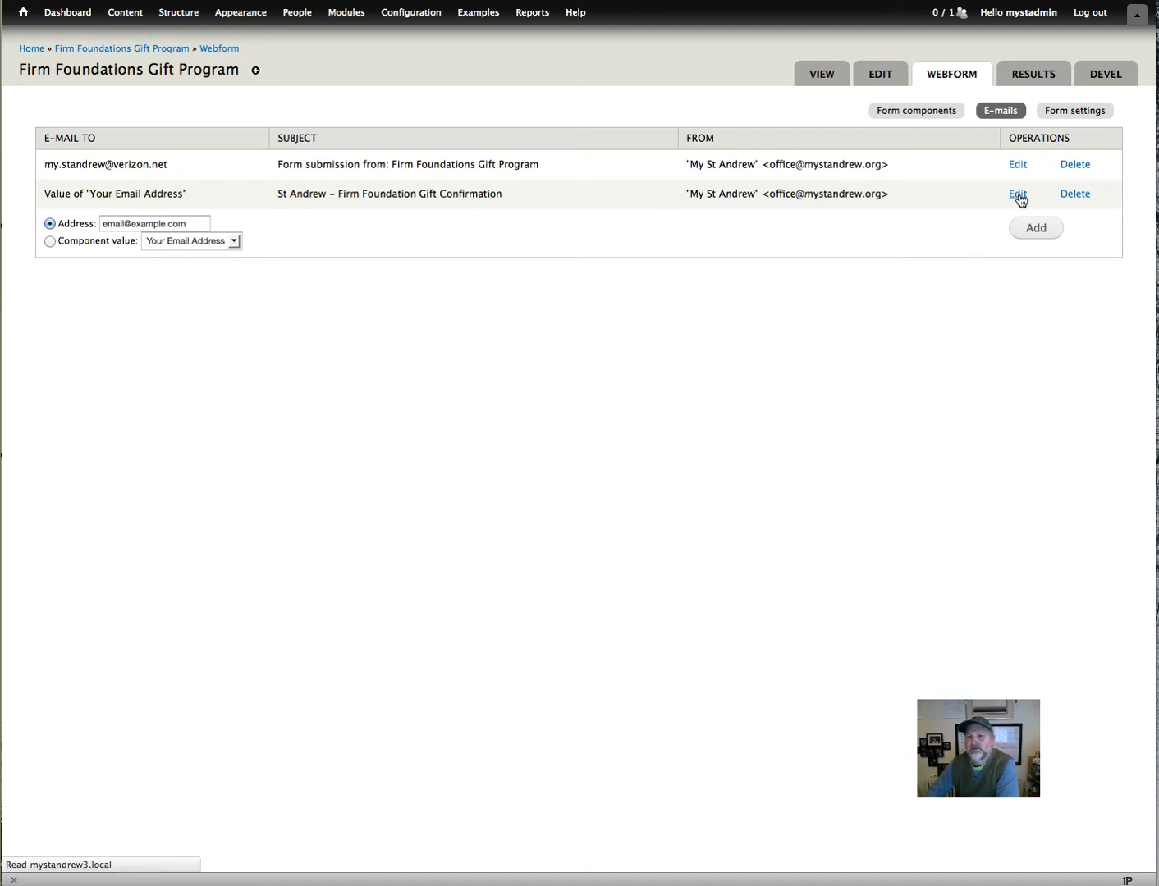
scroll(654, 543, "down", 5)
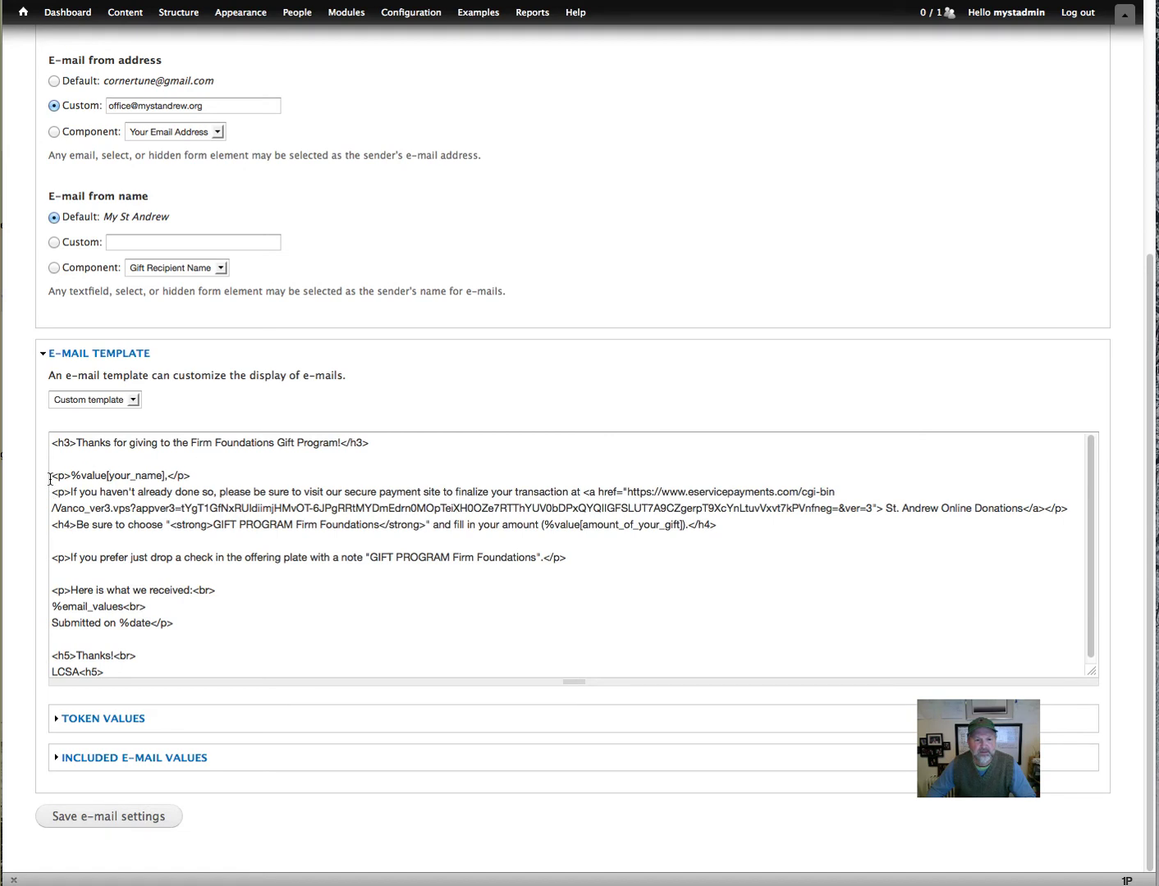
Copy the <p>%value[your_name]</p> greeting line and paste it at the end of webform-malaria.html
left_click_drag(51, 479, 201, 470)
key("ctrl+c")
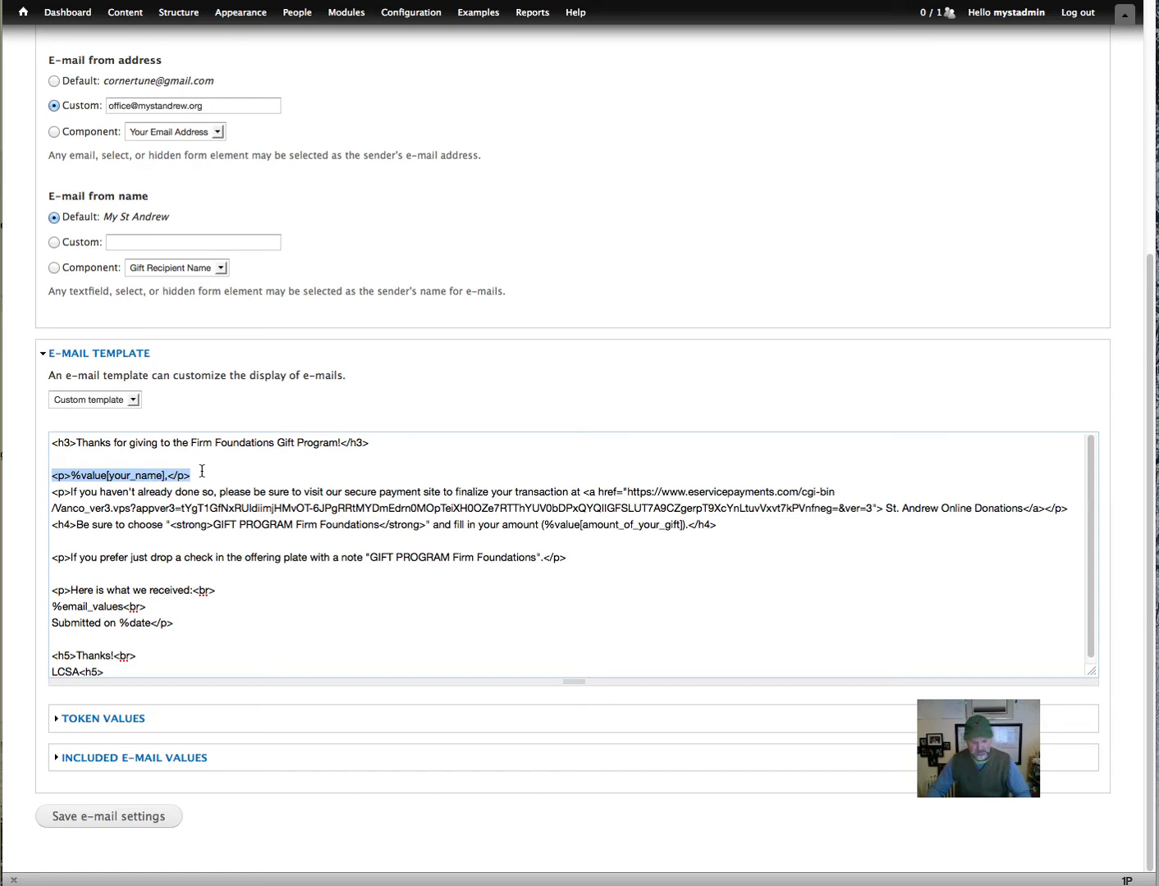
key("super+Tab")
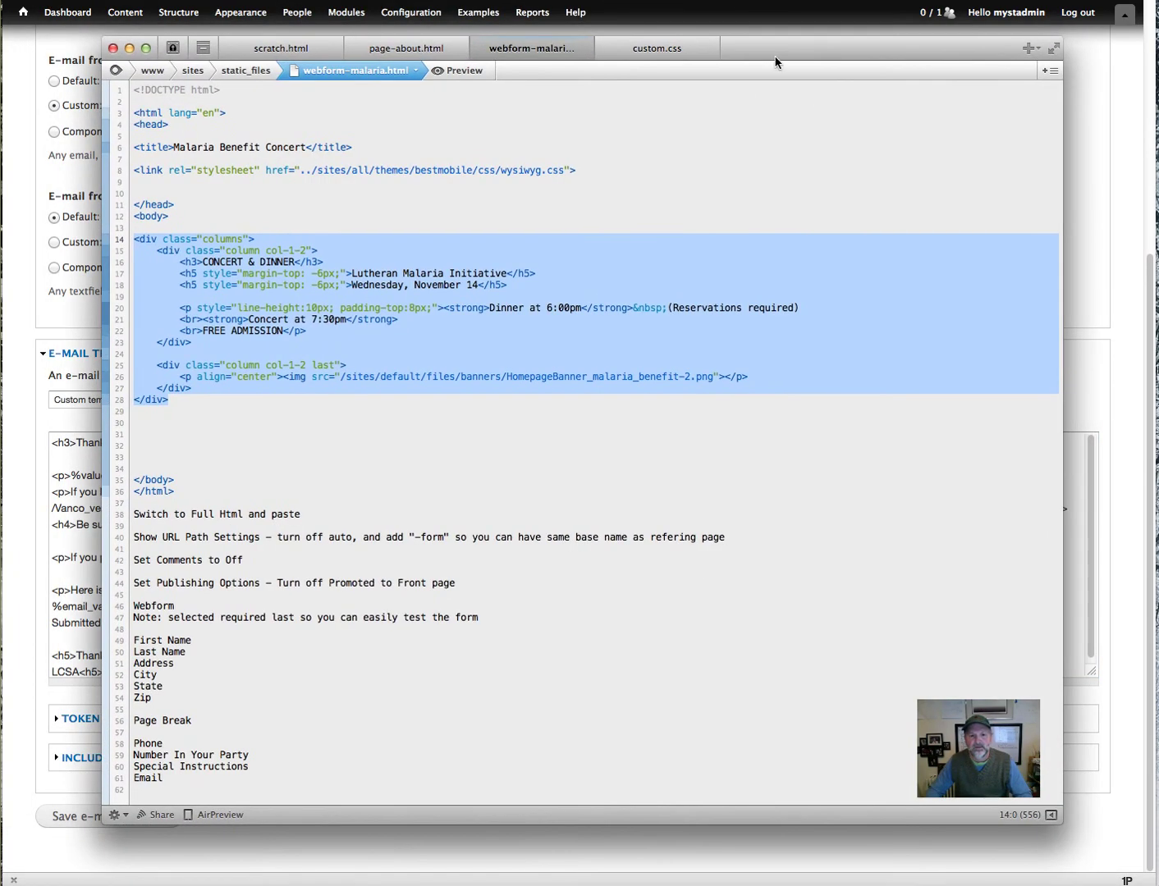
left_click(346, 741)
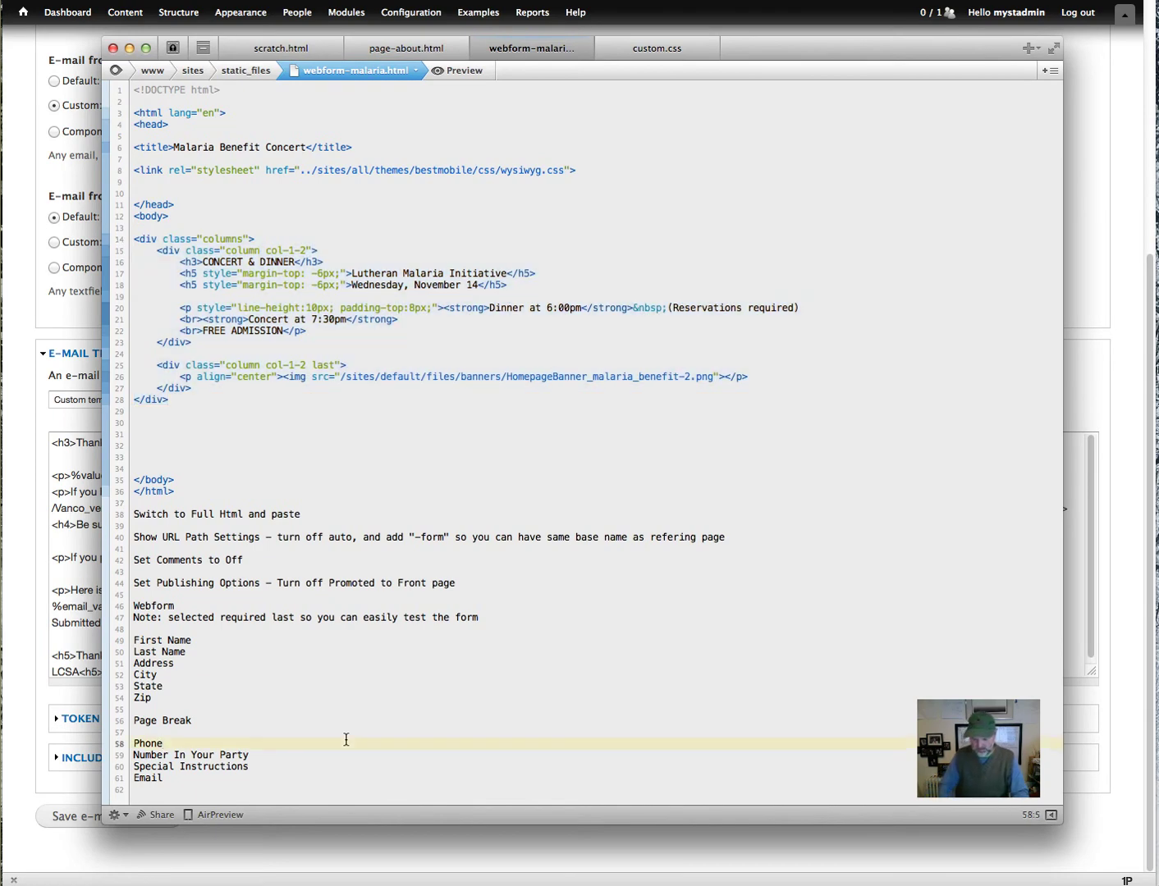
key("super+Down")
key("Return")
key("Return")
key("ctrl+v")
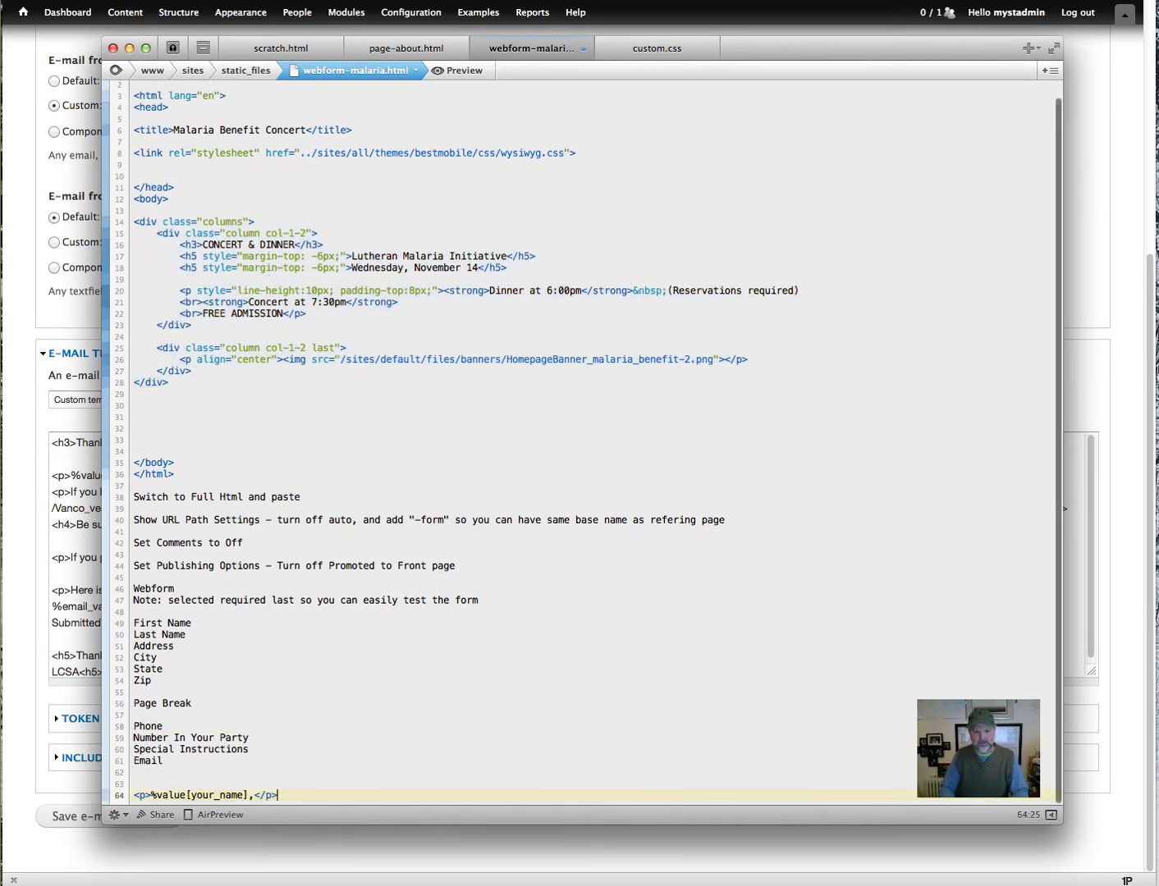
Copy the Firm Foundations h3 thank-you heading into Coda on line 63
left_click(68, 541)
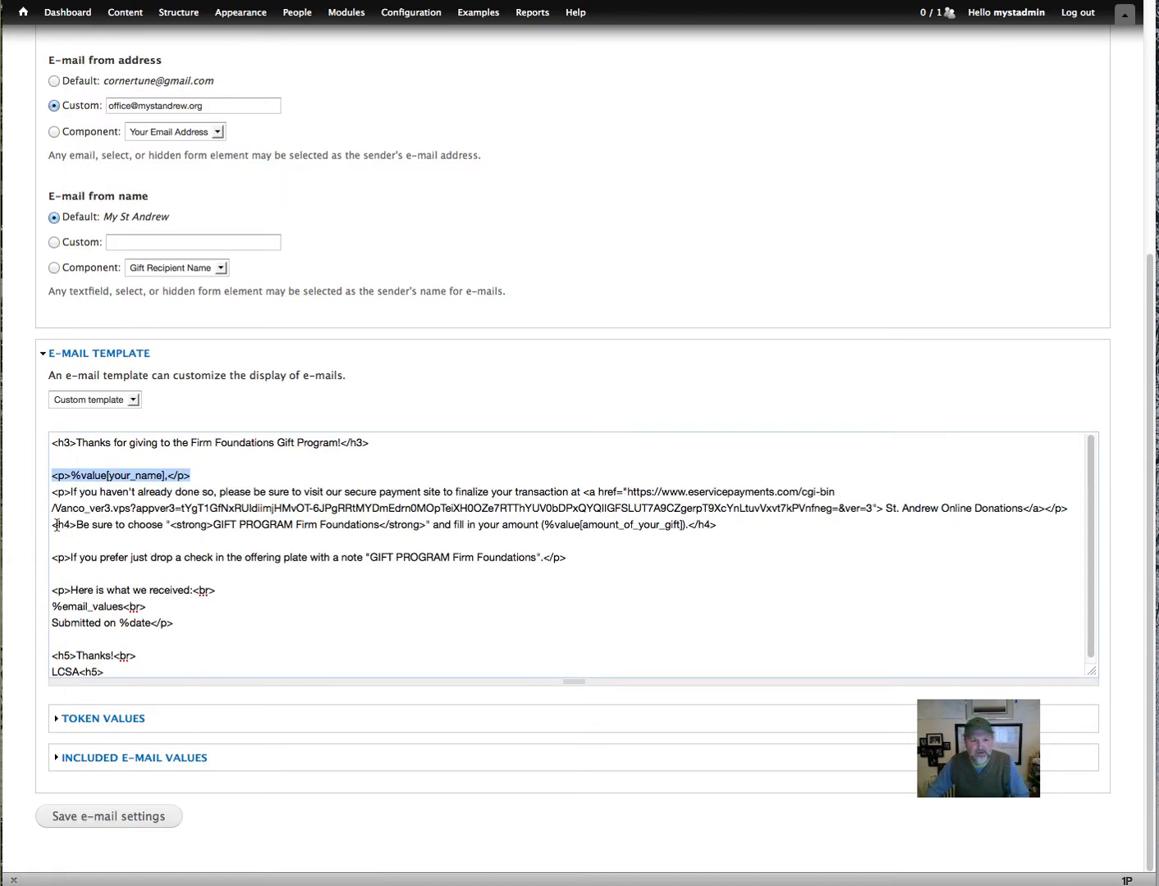
left_click_drag(51, 444, 382, 441)
key("super+c")
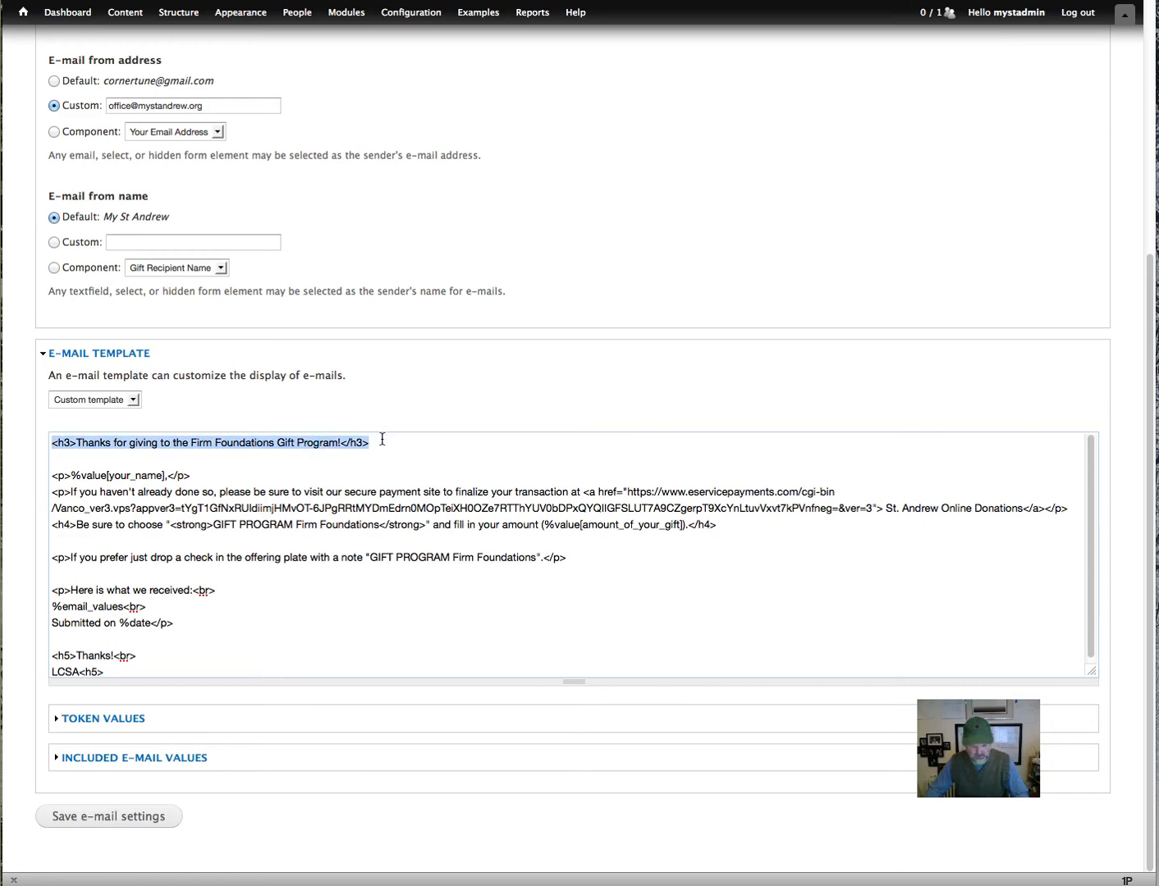
key("super+Tab")
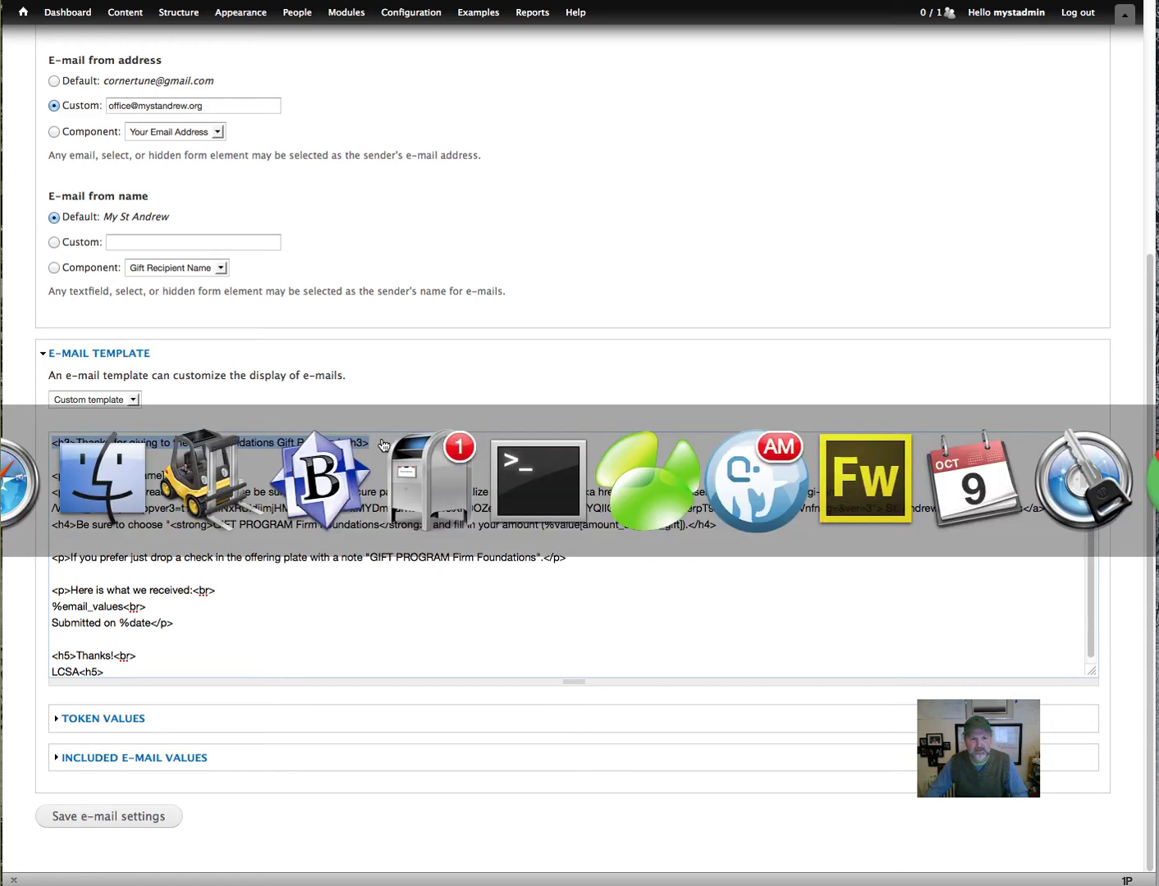
key("super+Tab")
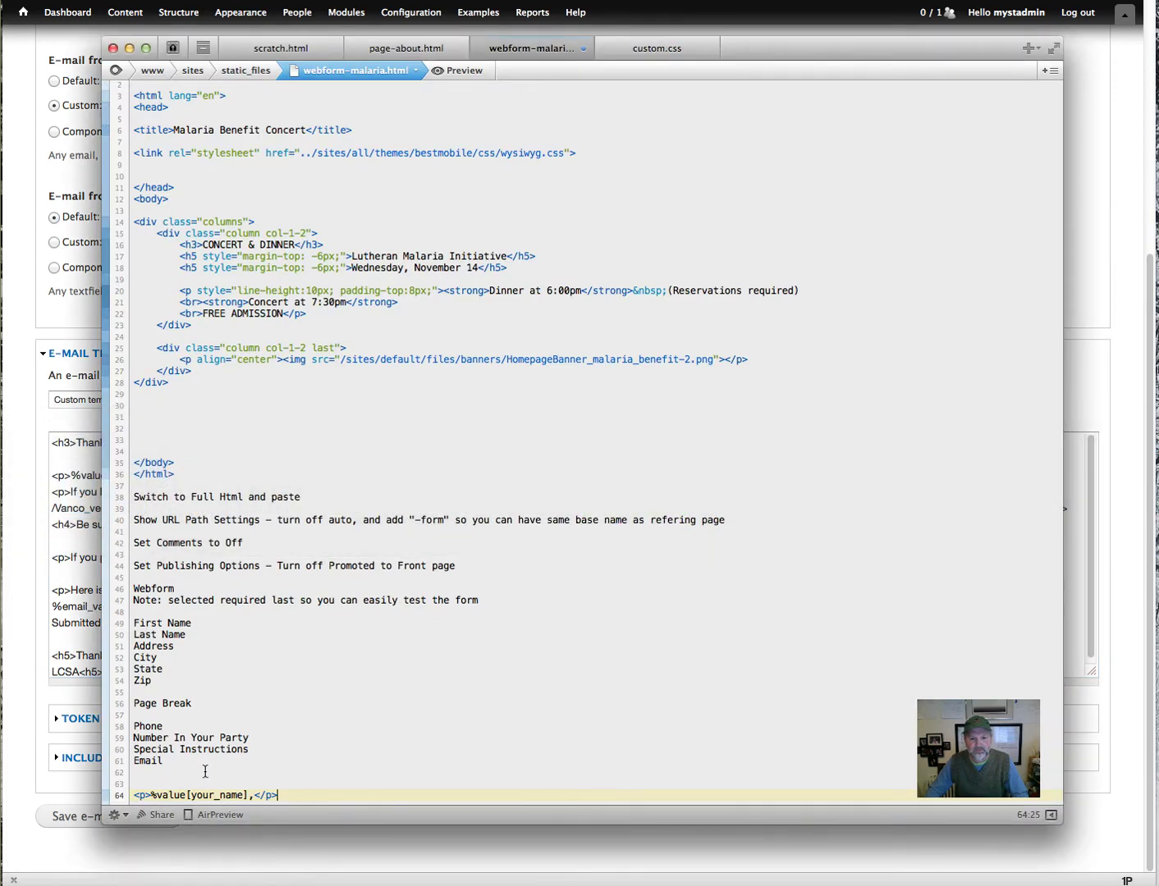
left_click(169, 785)
key("super+v")
key("super+Tab")
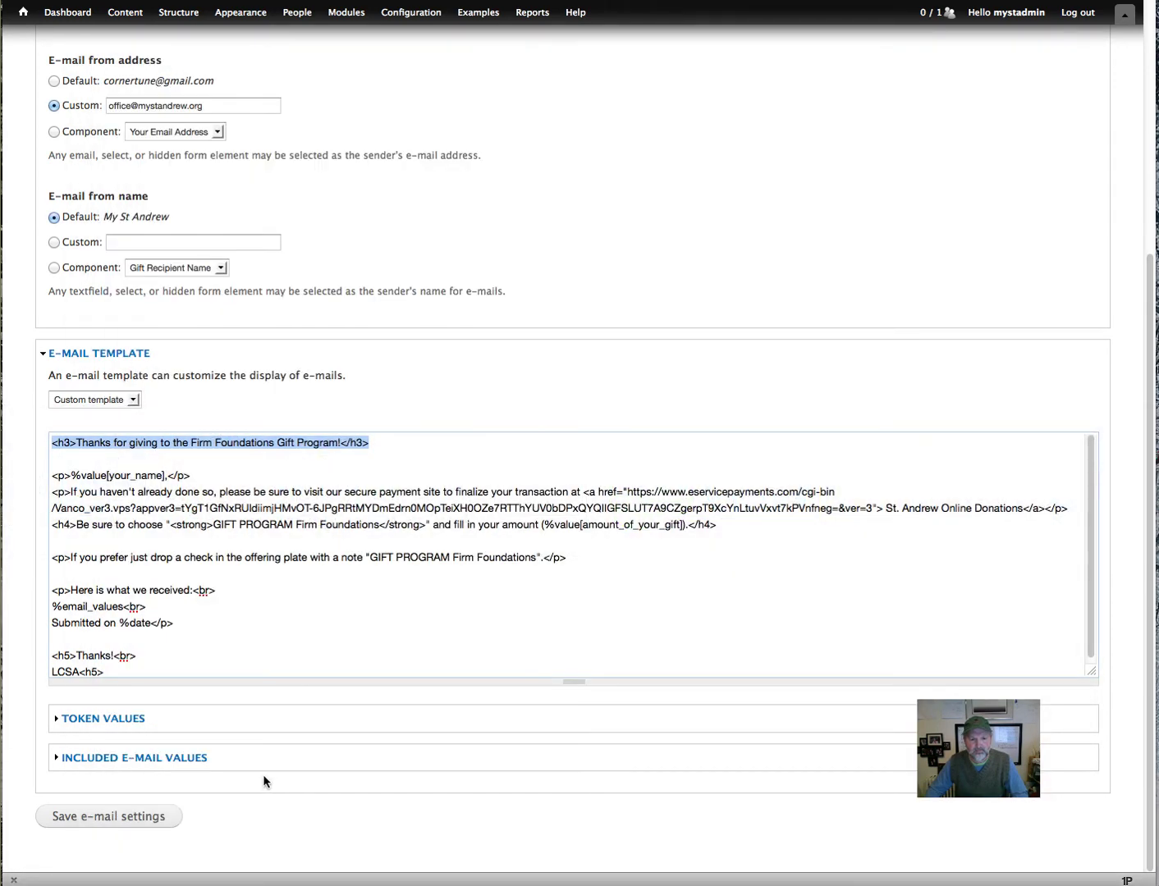
Copy the template's received-values and sign-off lines and switch back to Coda
scroll(226, 585, "down", 1)
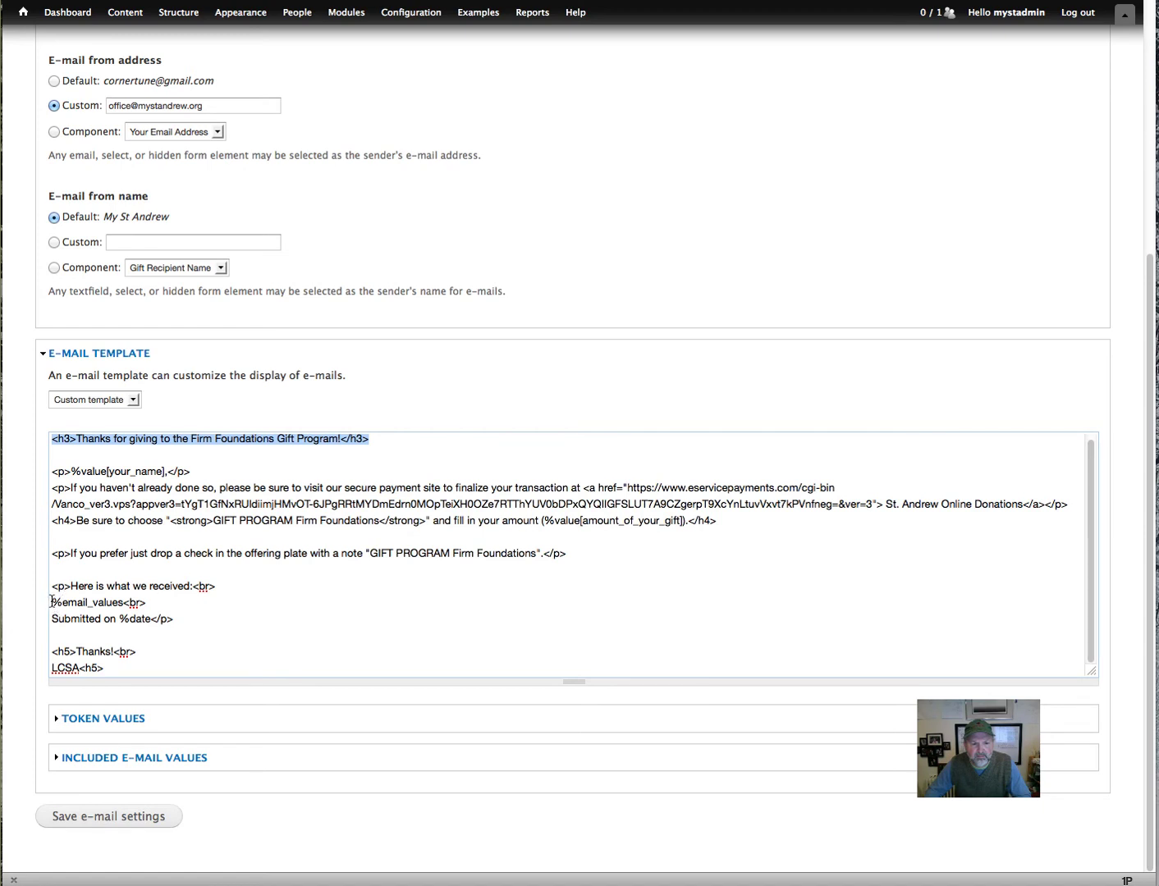
left_click_drag(50, 585, 193, 668)
key("super+c")
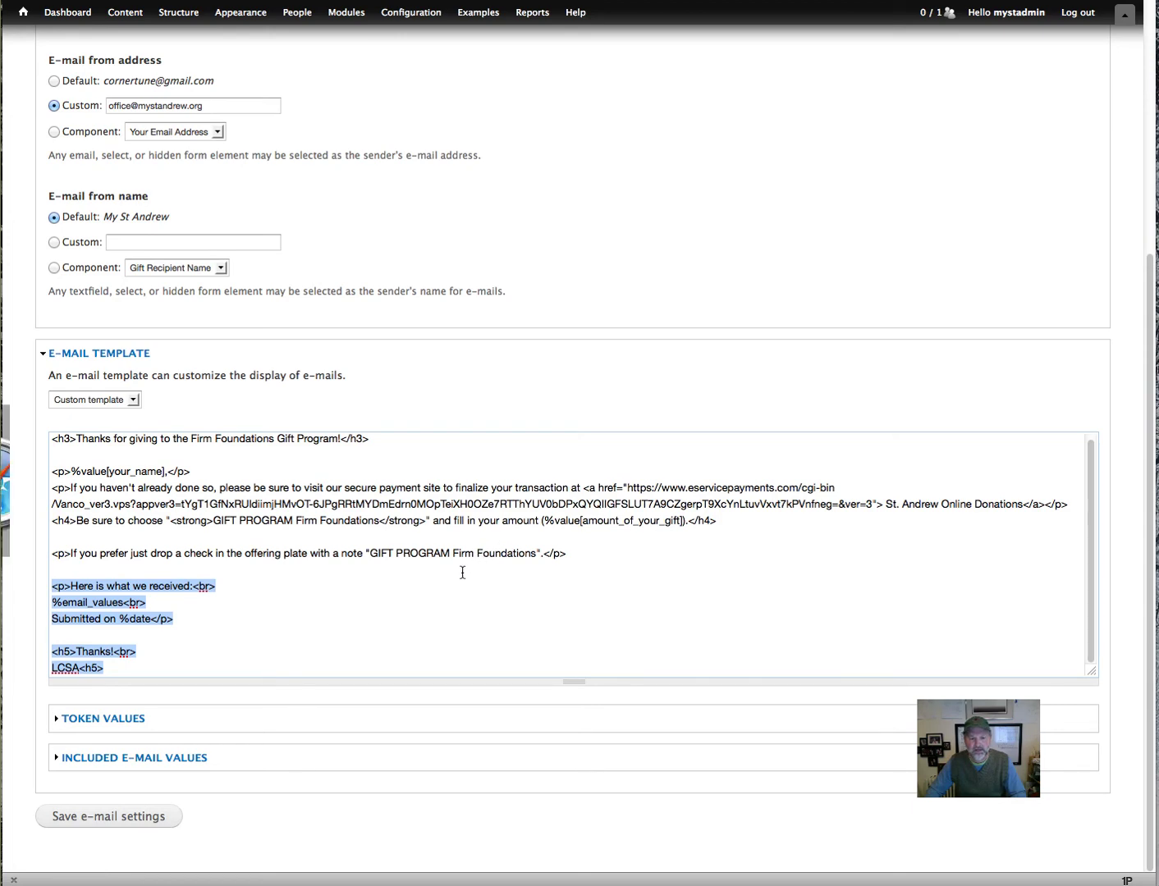
key("super+Tab")
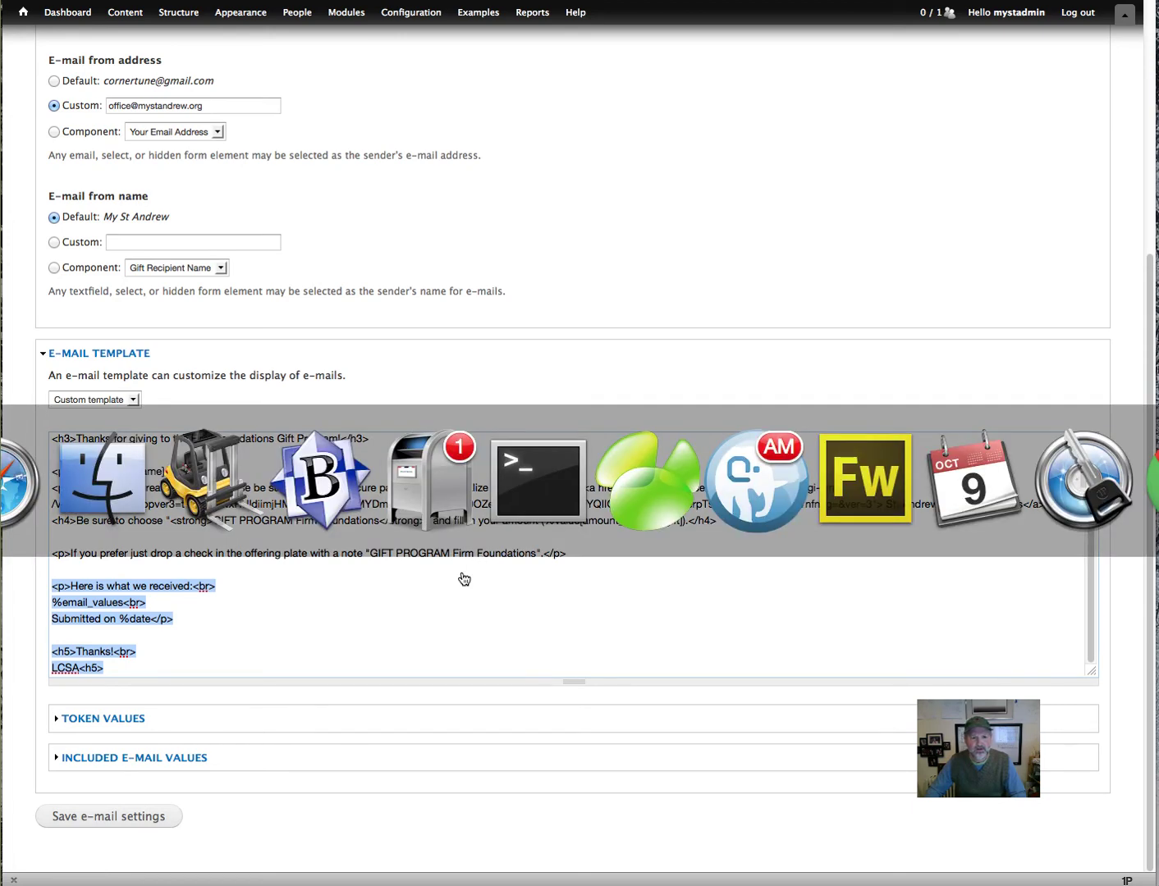
key("super+Tab")
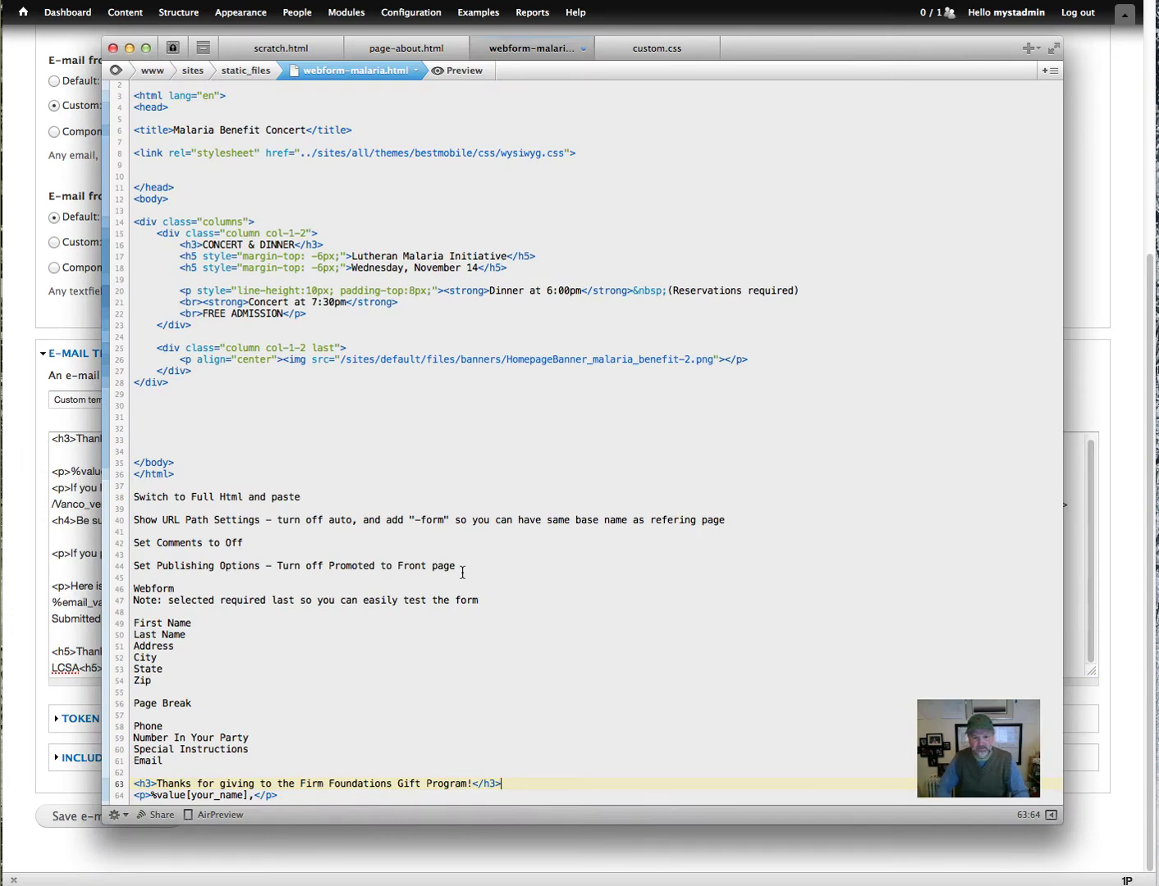
Paste the received-values and sign-off lines, and reword the heading to 'Thanks for signing up for the Benefit Concert'
key("super+v")
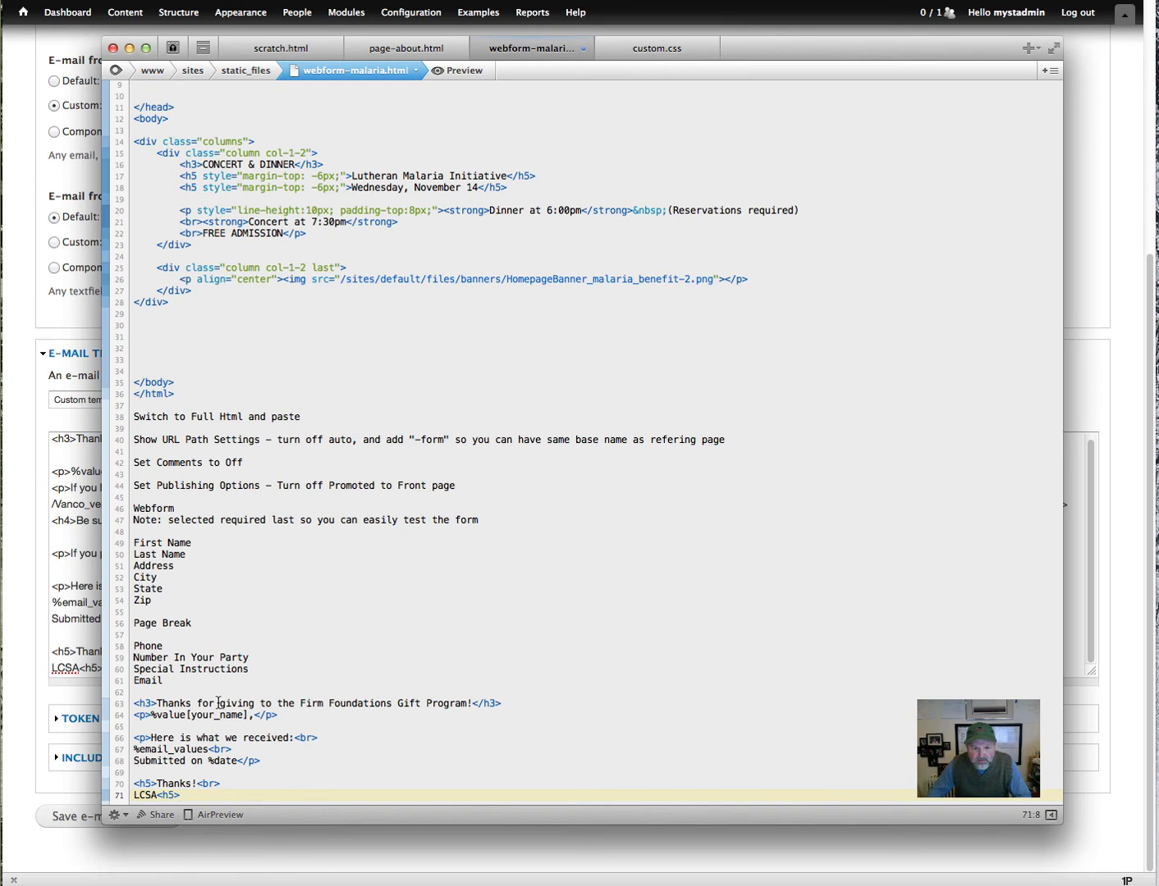
left_click_drag(219, 703, 471, 703)
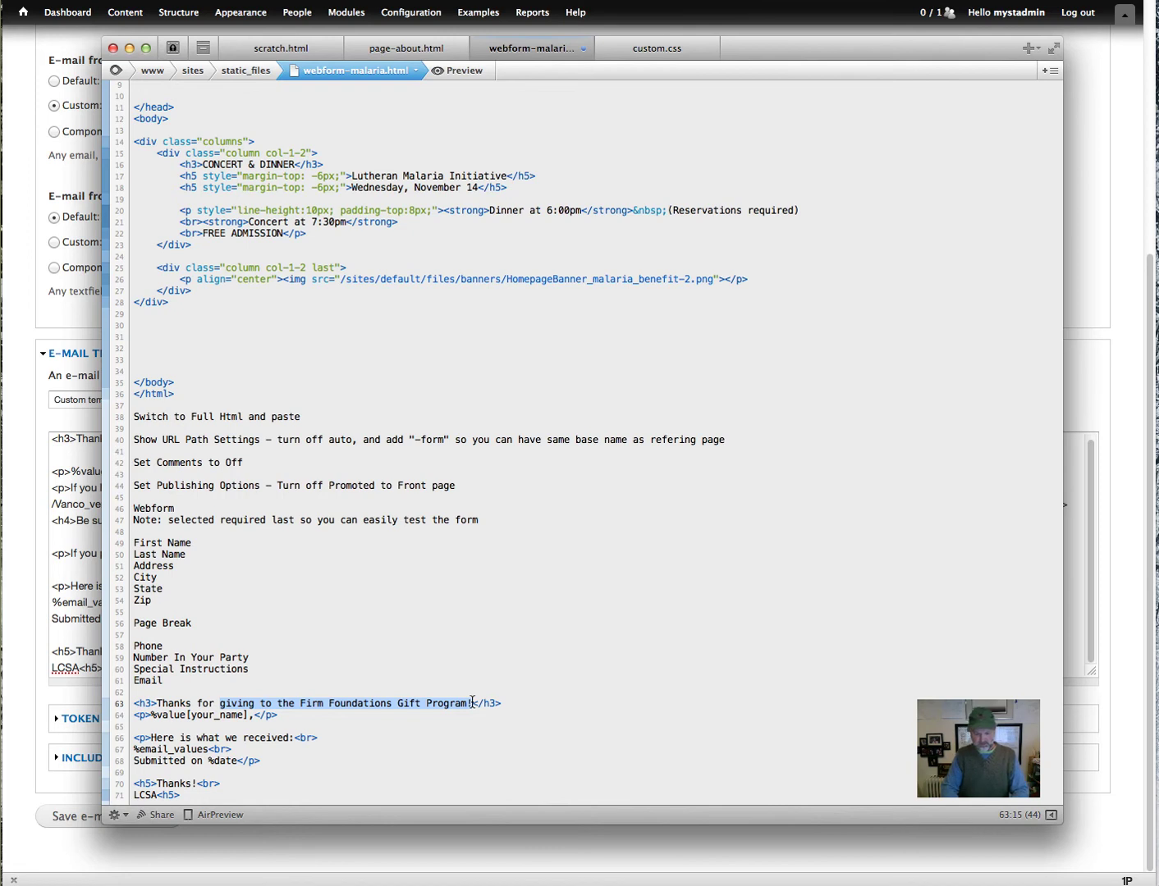
type("signing up f")
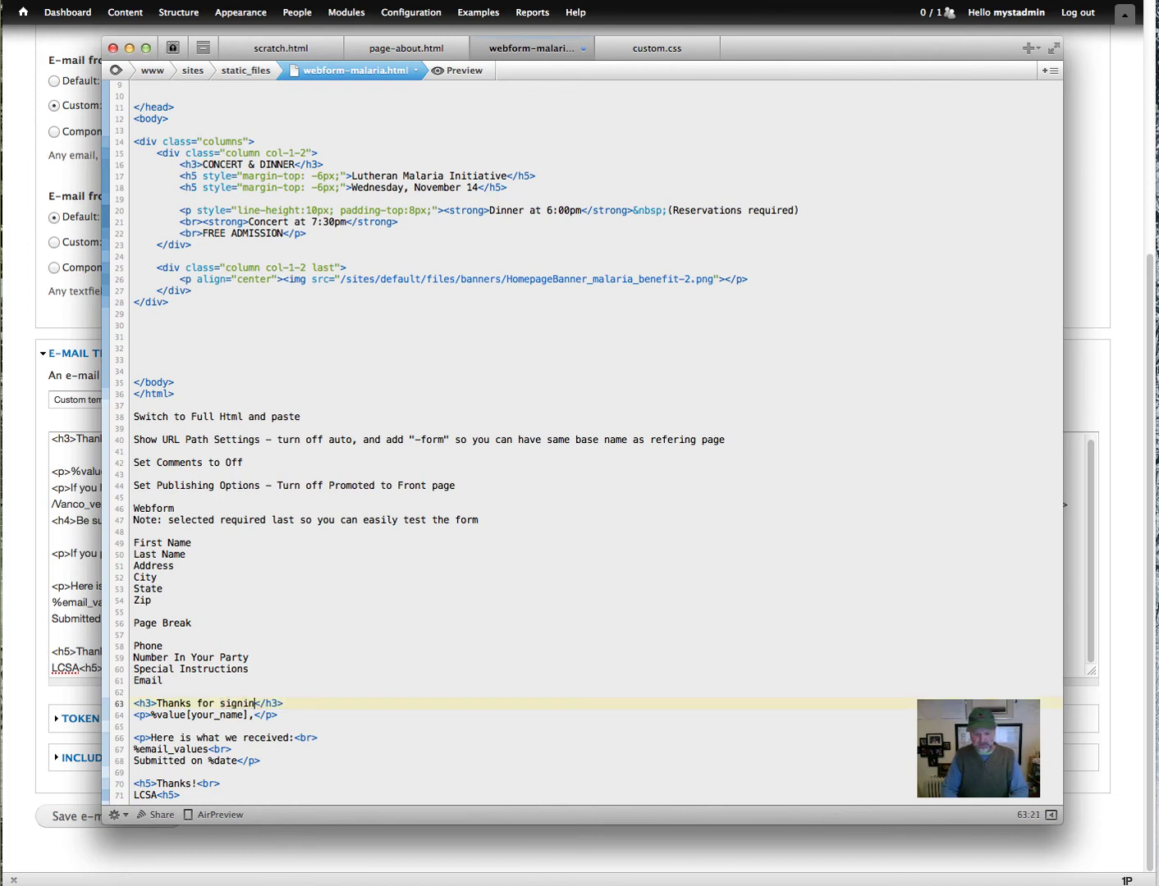
type("or the Bene")
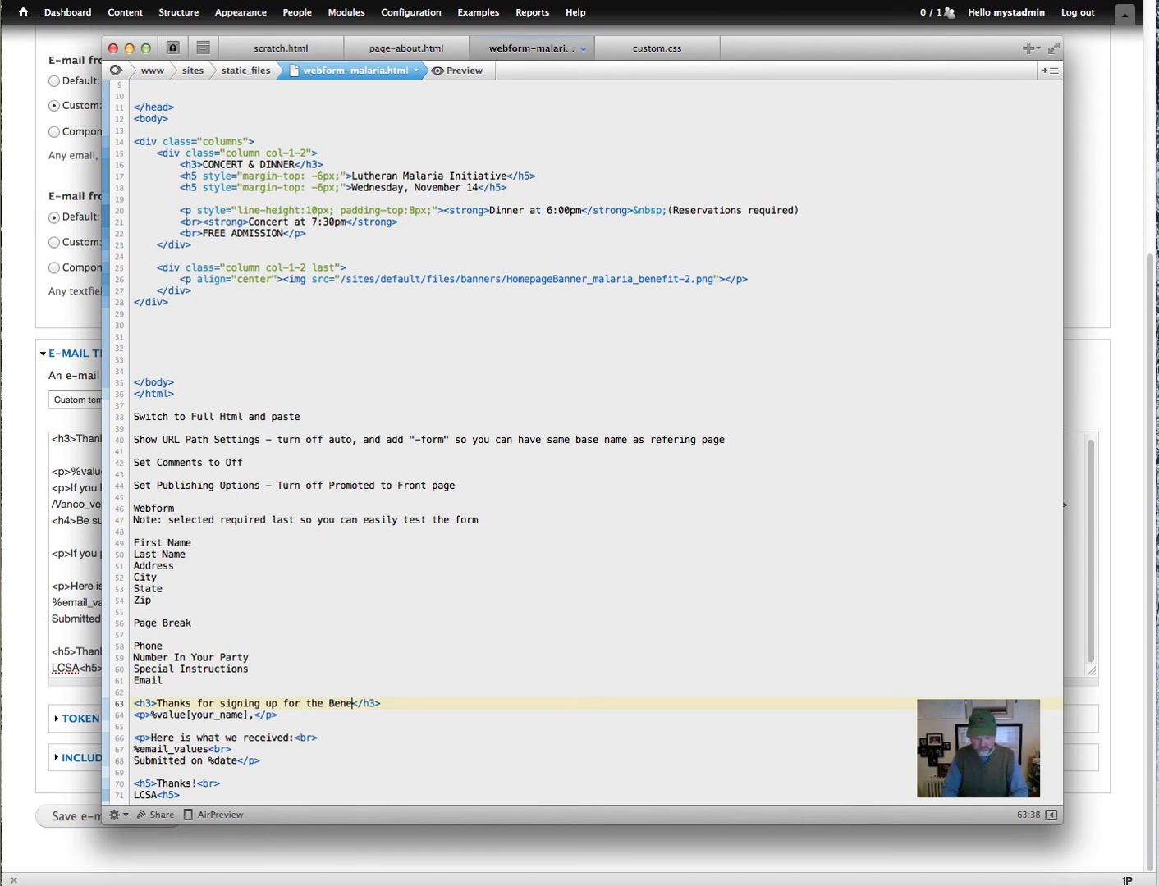
type("fit Conc")
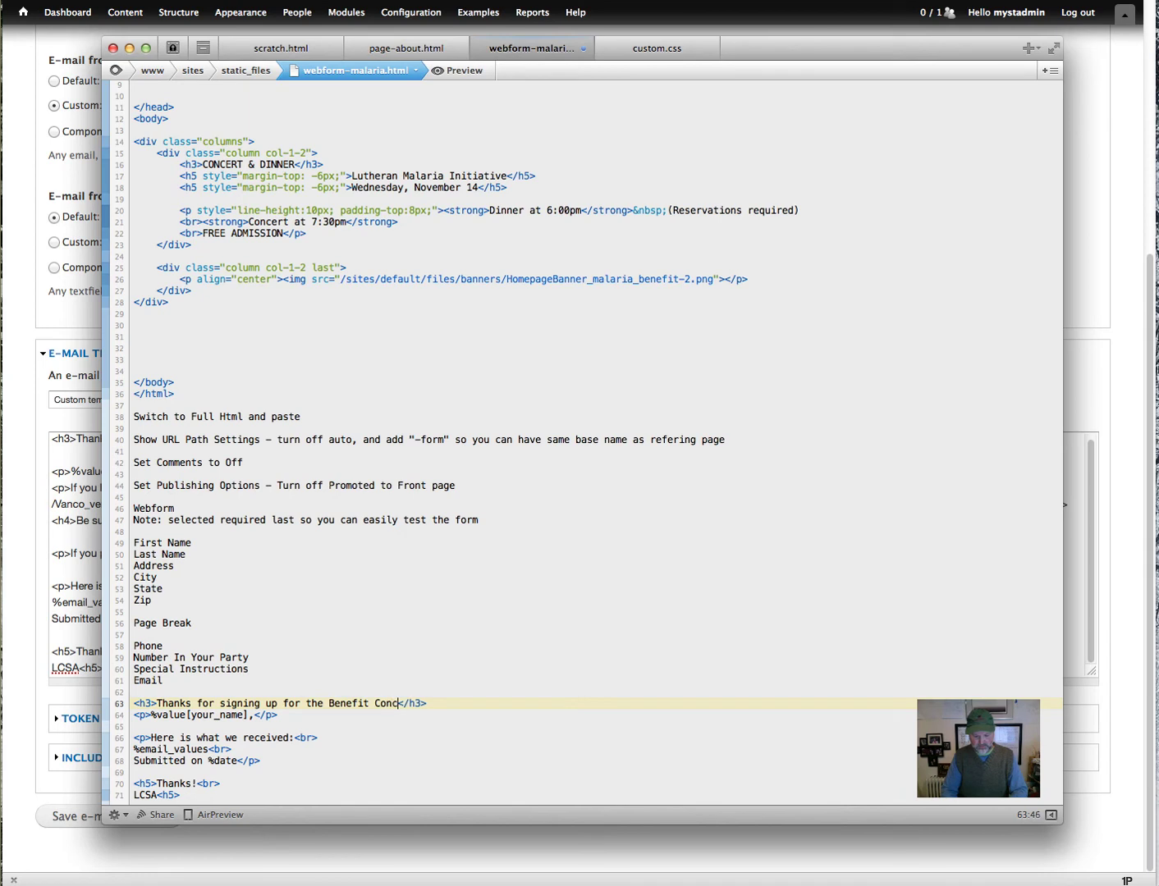
type("ert")
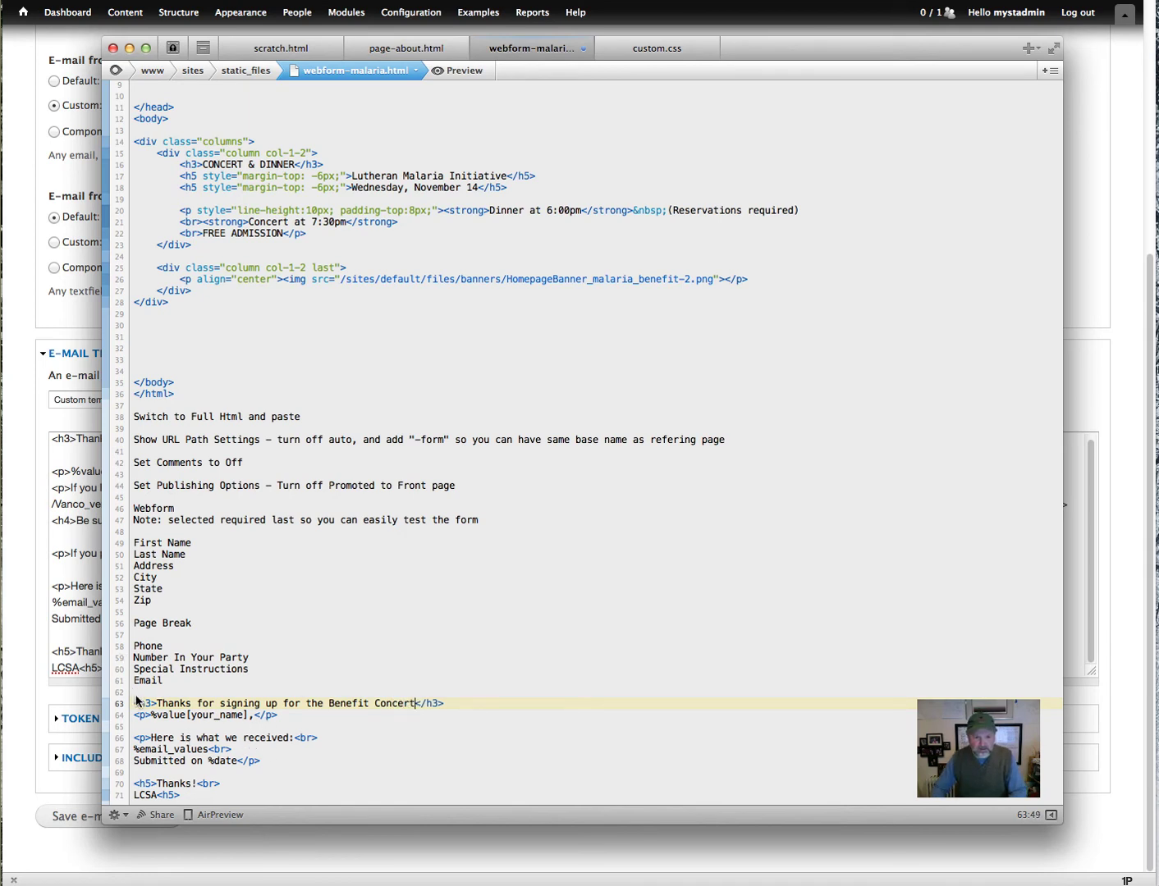
Select the finished template on lines 63–71 and return to Drupal's e-mail settings
left_click_drag(136, 705, 197, 798)
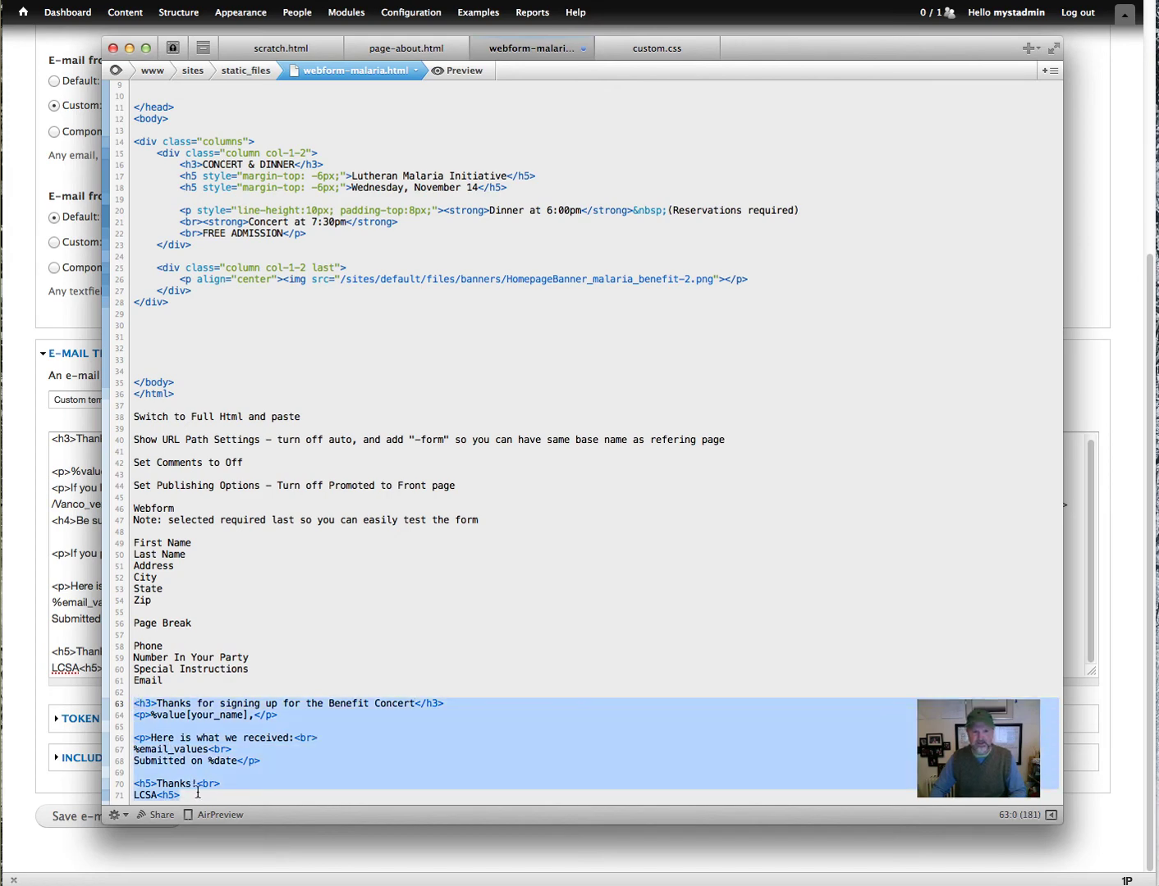
left_click(31, 674)
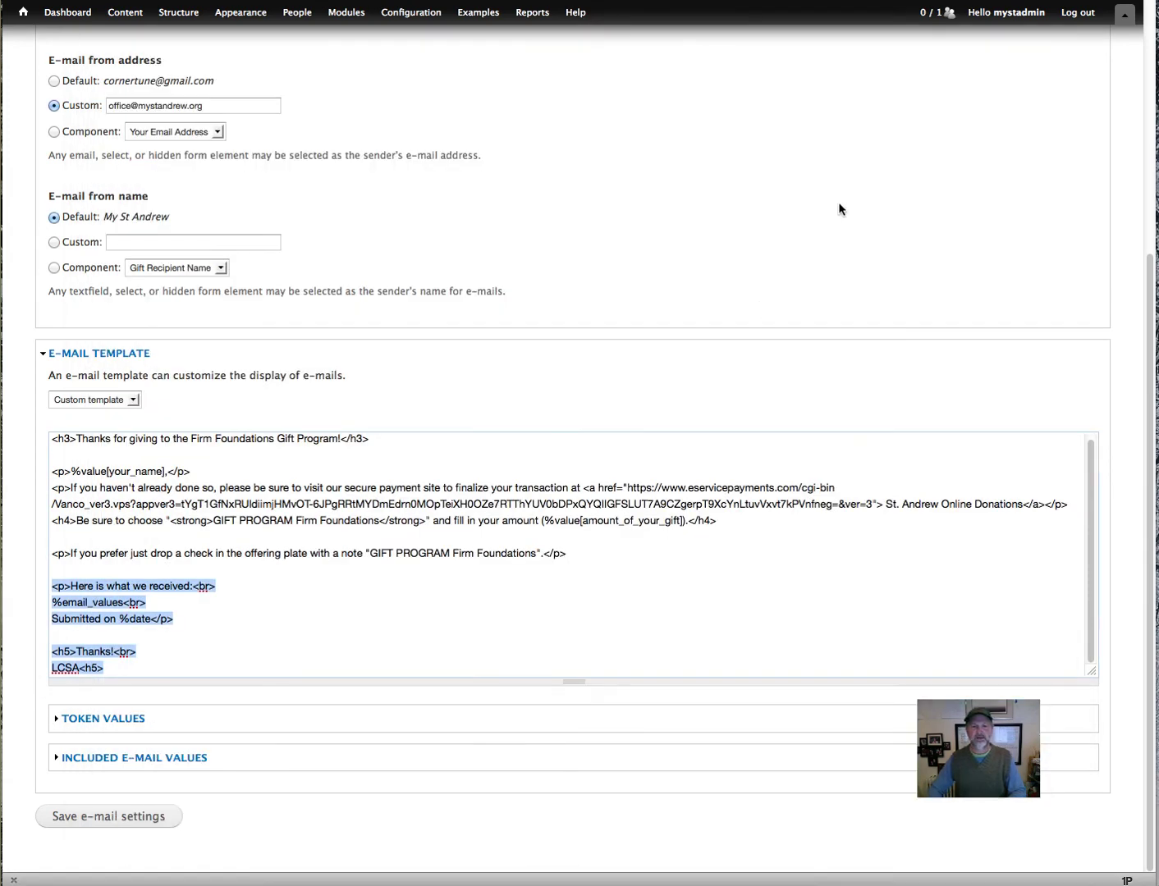
scroll(838, 228, "up", 5)
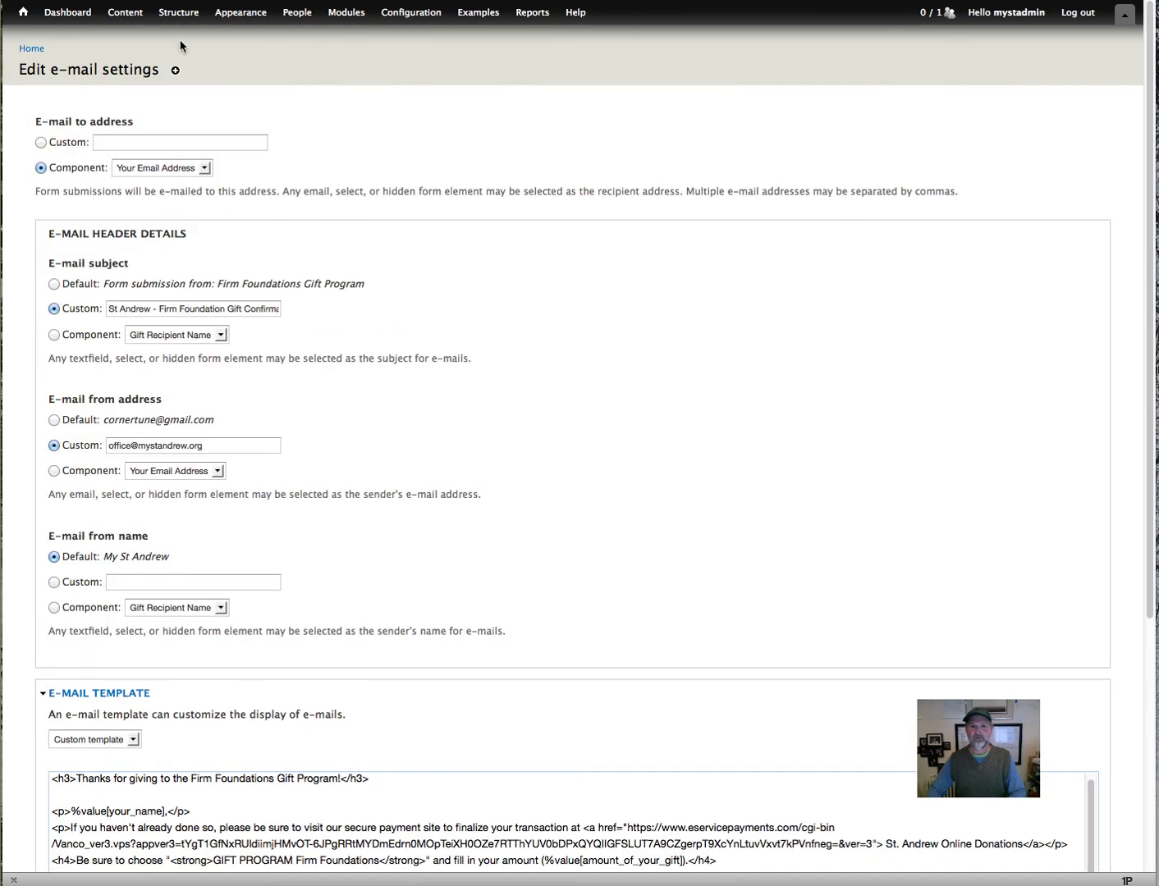
Go from Content > Webforms to the Malaria Benefit Concert webform's E-mails list
mouse_move(128, 15)
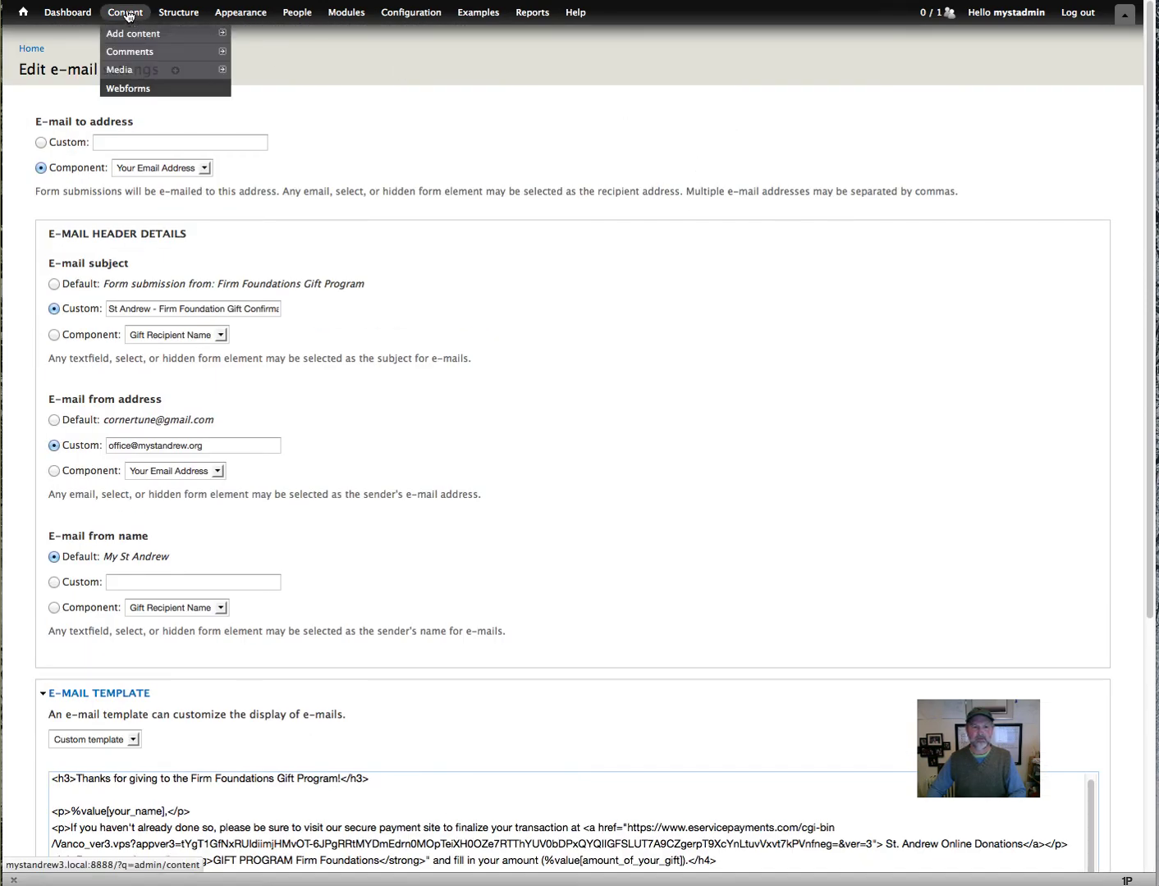
left_click(136, 89)
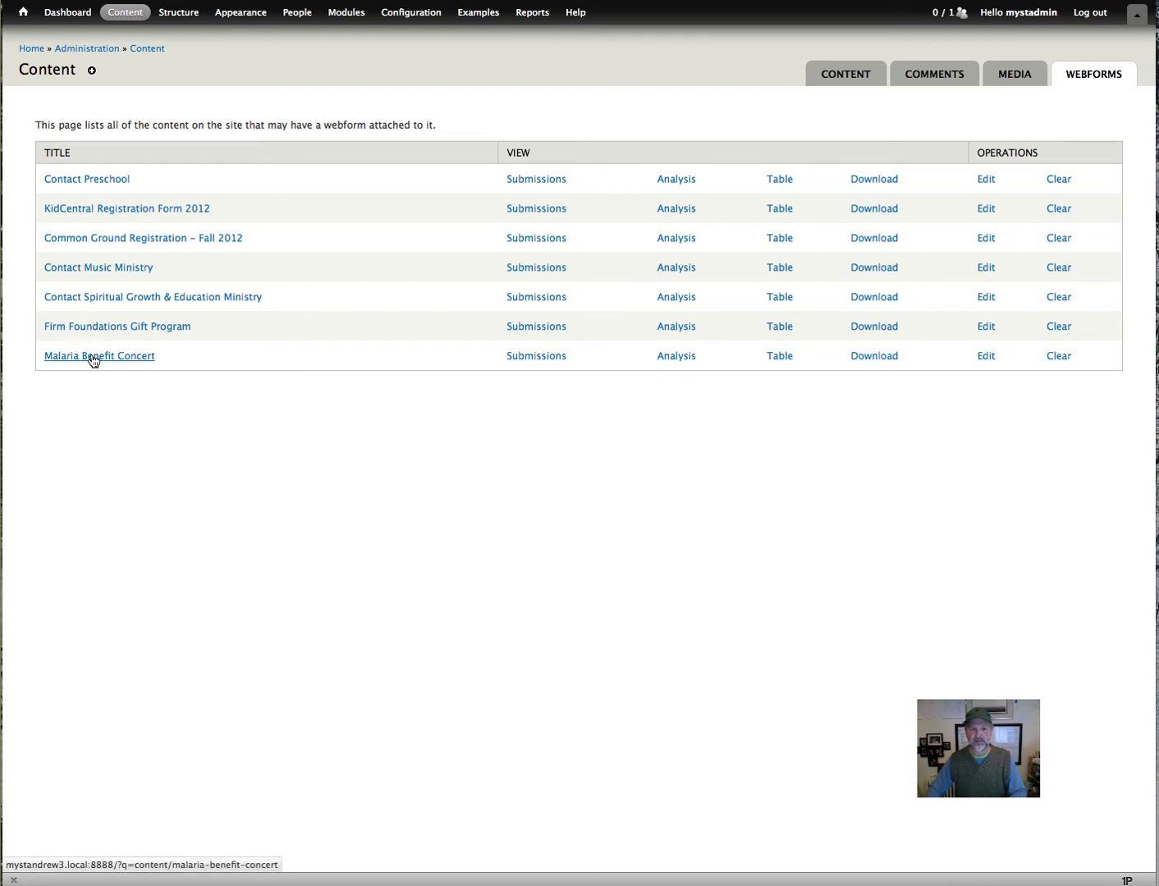
left_click(987, 359)
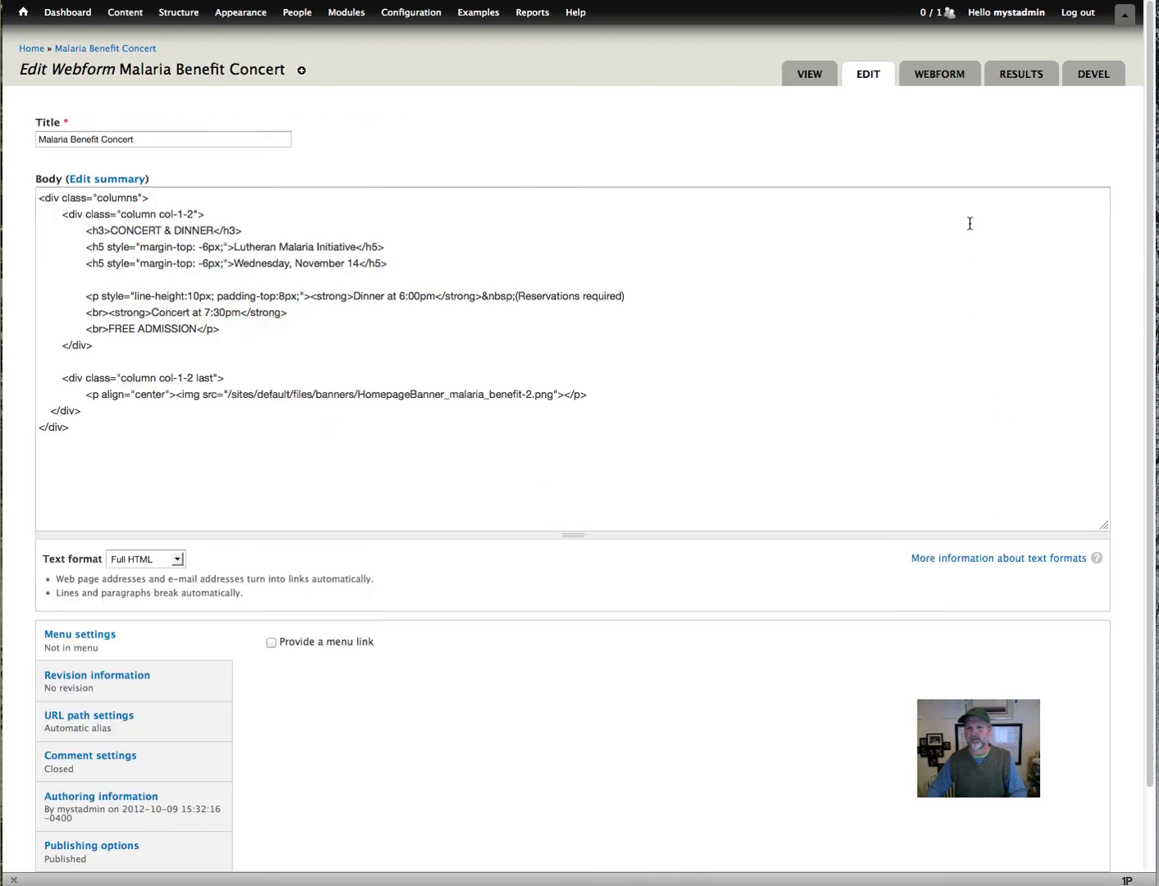
left_click(942, 85)
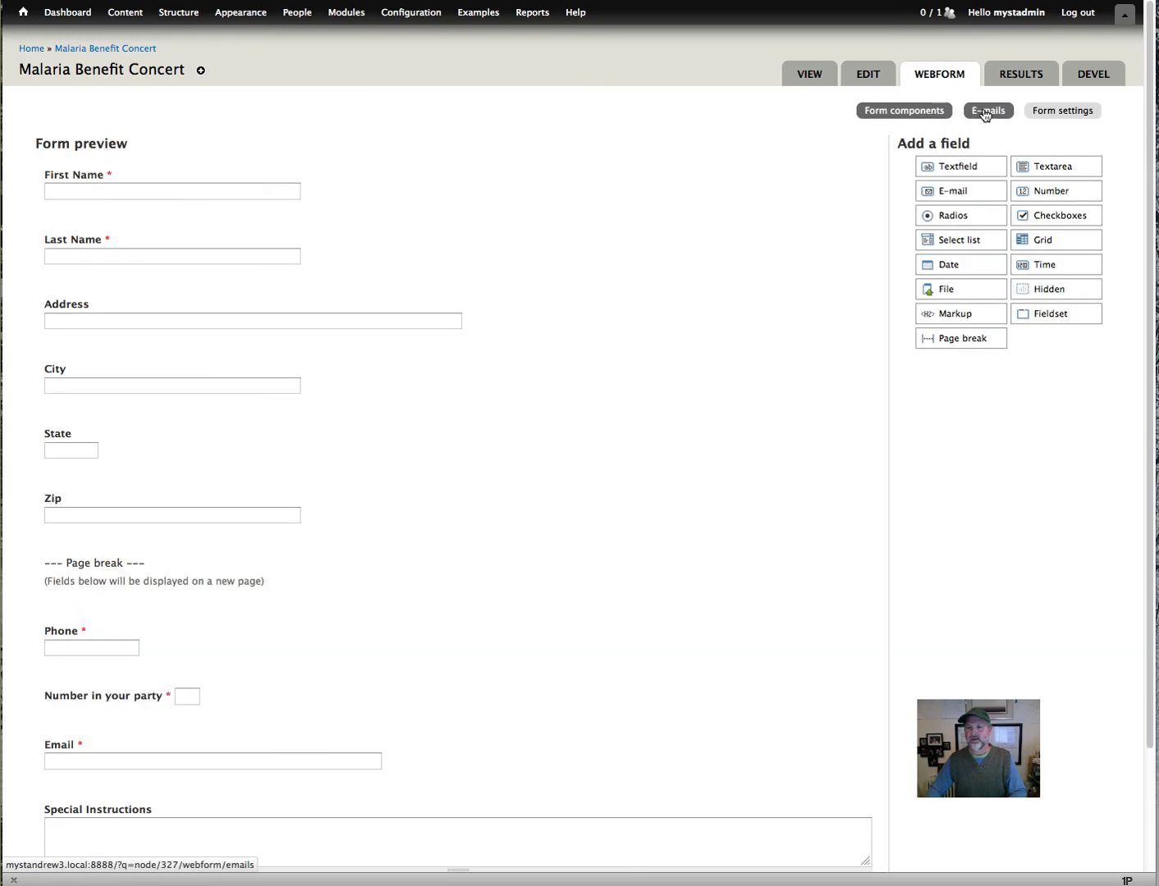
left_click(986, 112)
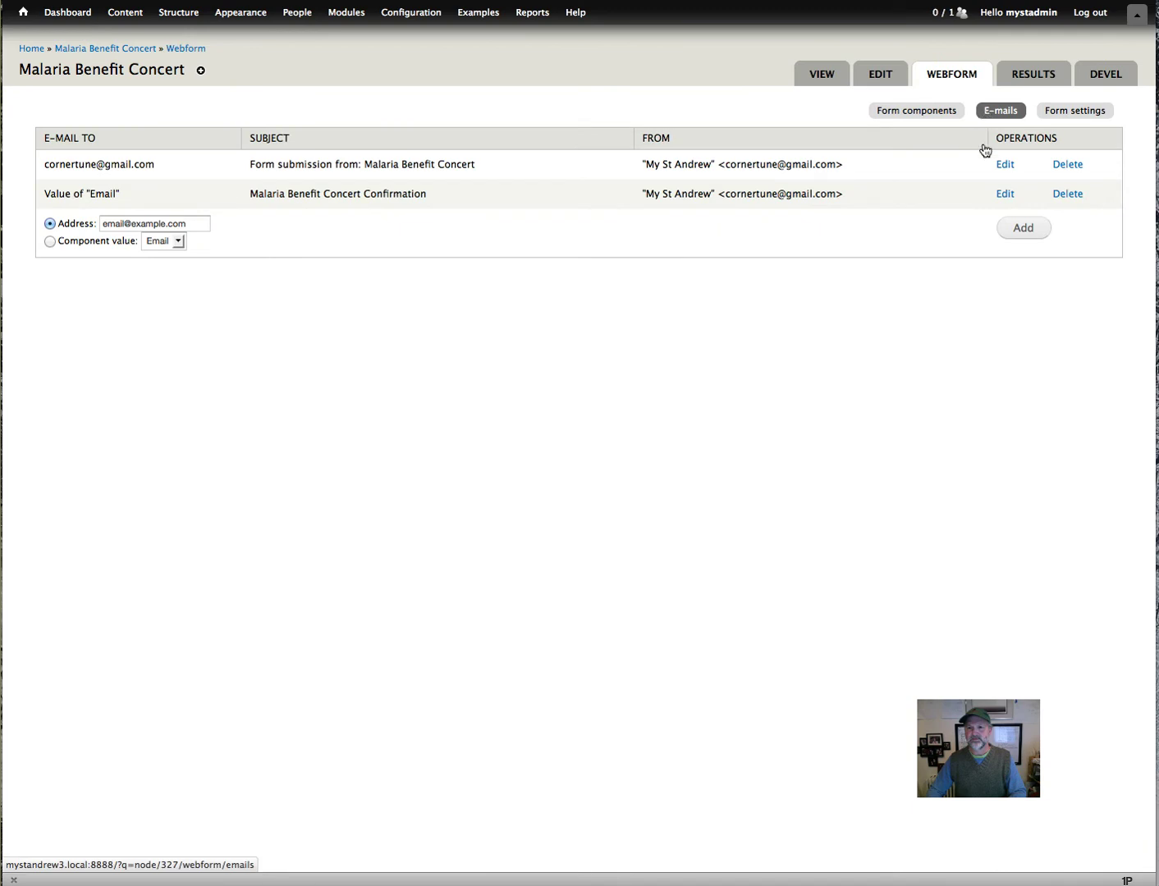
Replace the confirmation e-mail's default template with the pasted Benefit Concert HTML and save the settings
left_click(1004, 196)
scroll(637, 594, "down", 5)
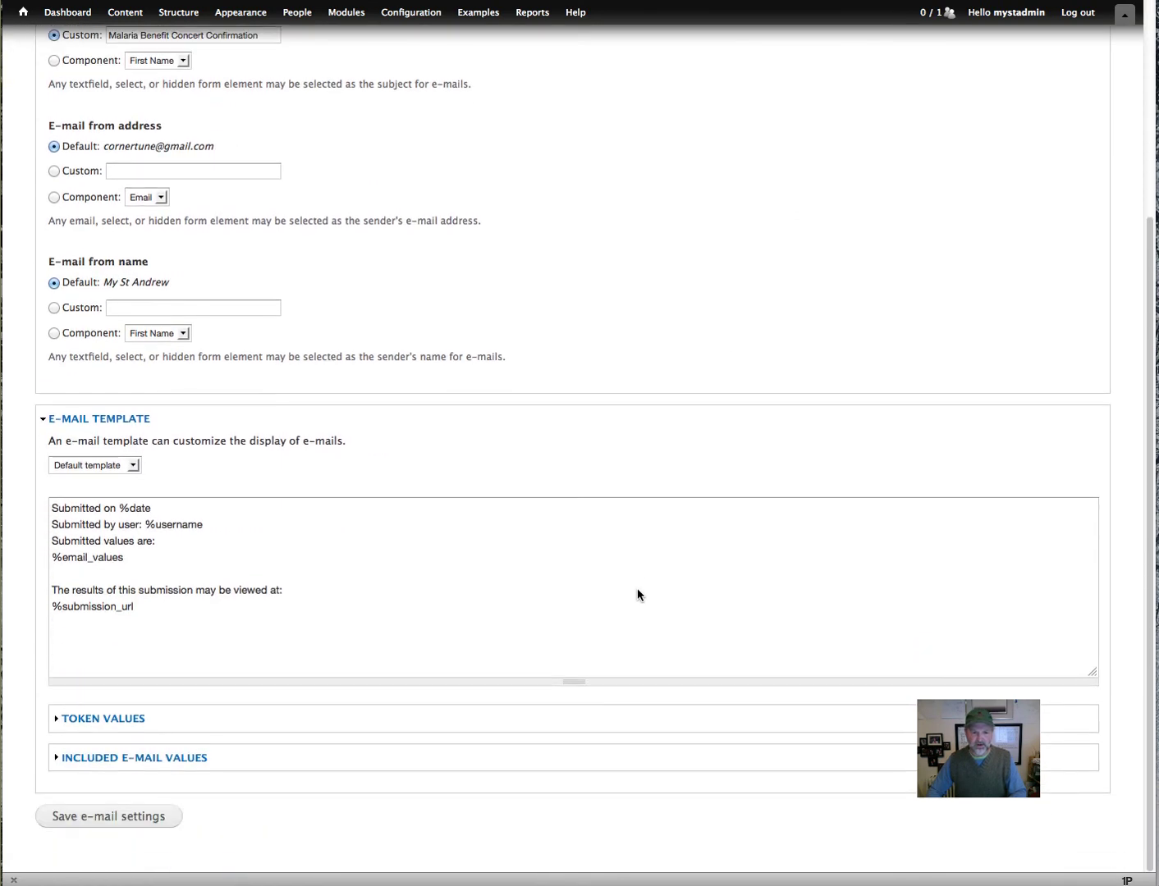
left_click(51, 508)
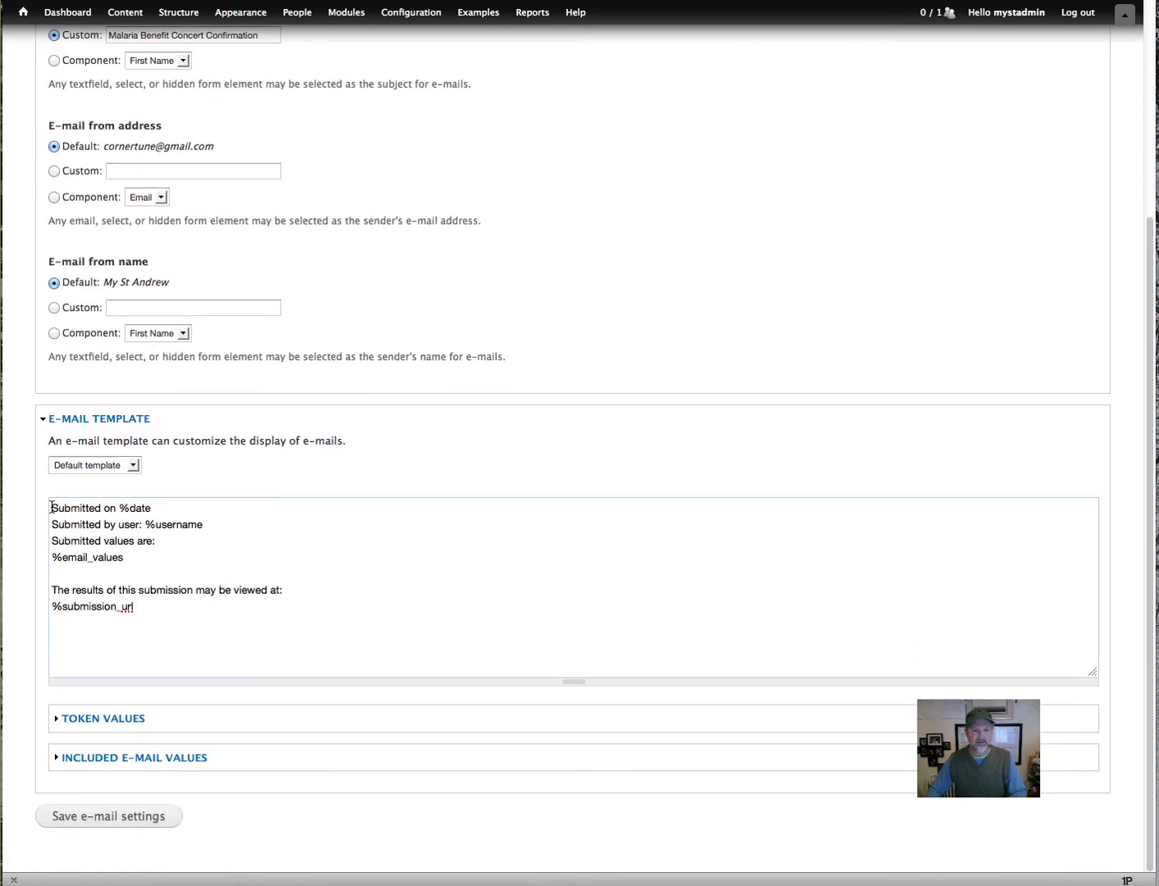
left_click_drag(64, 516, 151, 616)
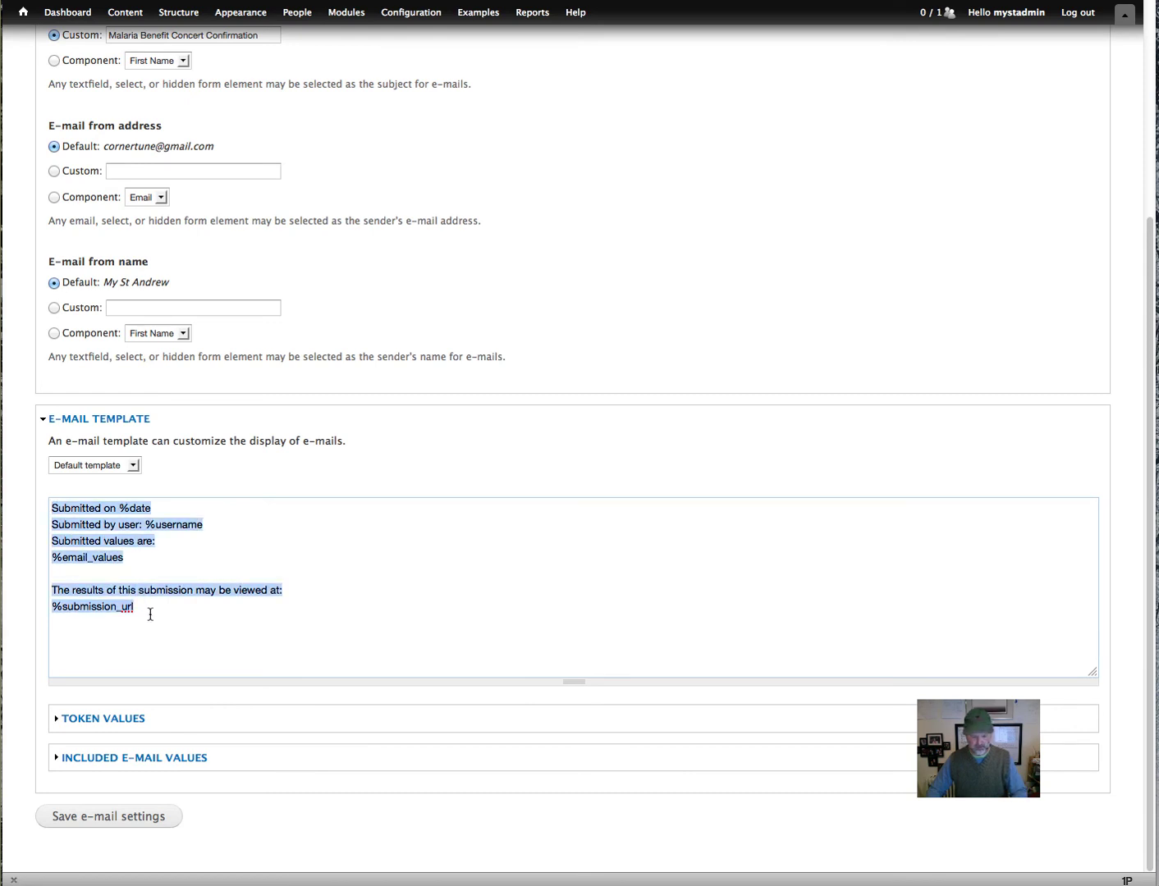
type("<h3>Thanks for signing up for the Benefit Concert</h3> <p>%value[your_name],</p>  <p>Here is what we received:<br> %email_values<br> Submitted on %date</p>  <h5>Thanks!<br> LCSA<h5>")
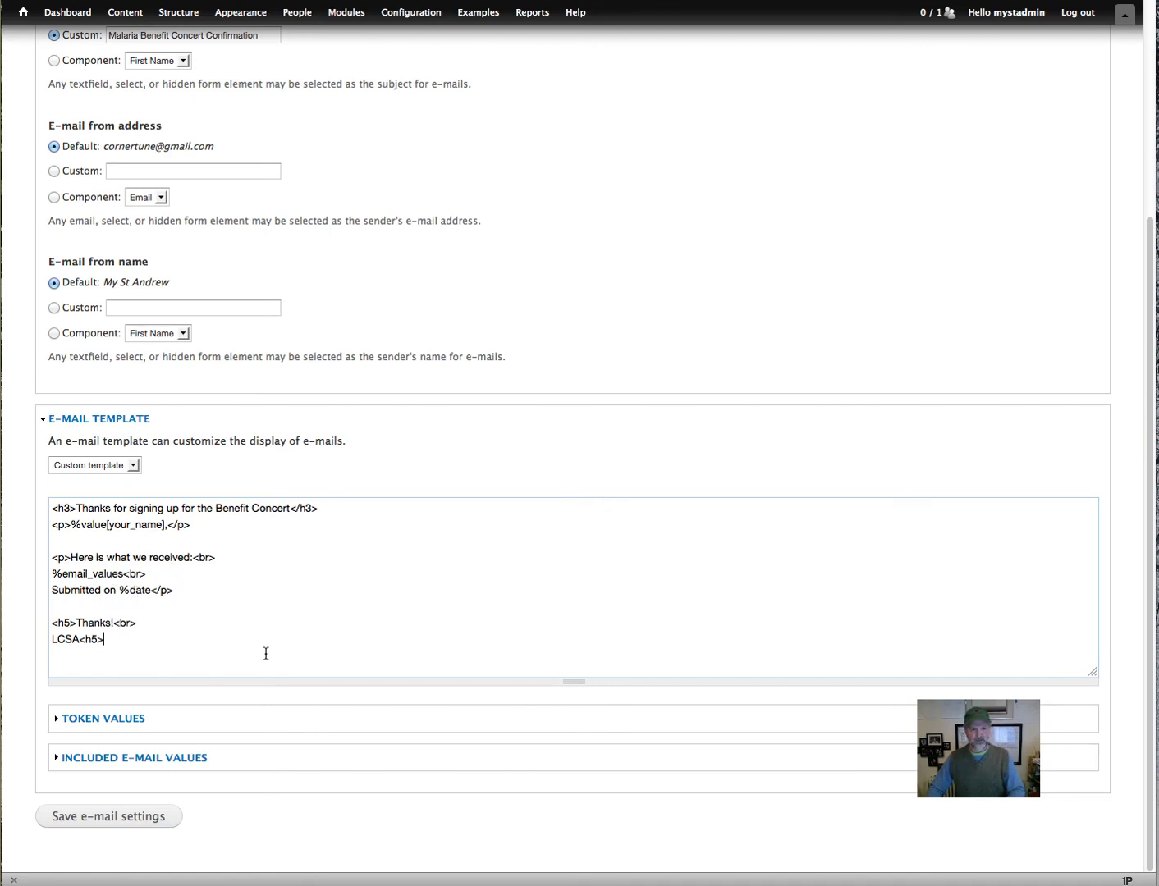
left_click(114, 818)
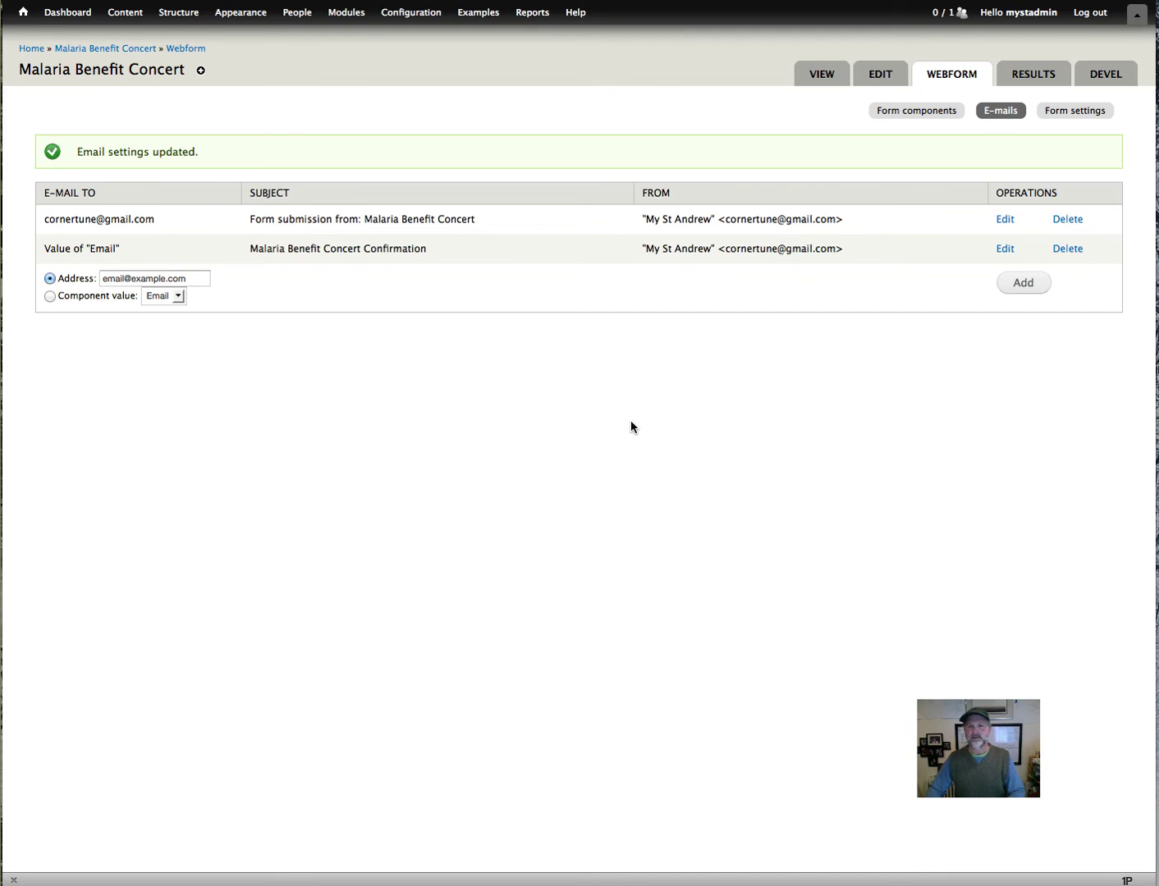
On the concert page, enter the test registrant's name, address, city, state and zip
left_click(819, 79)
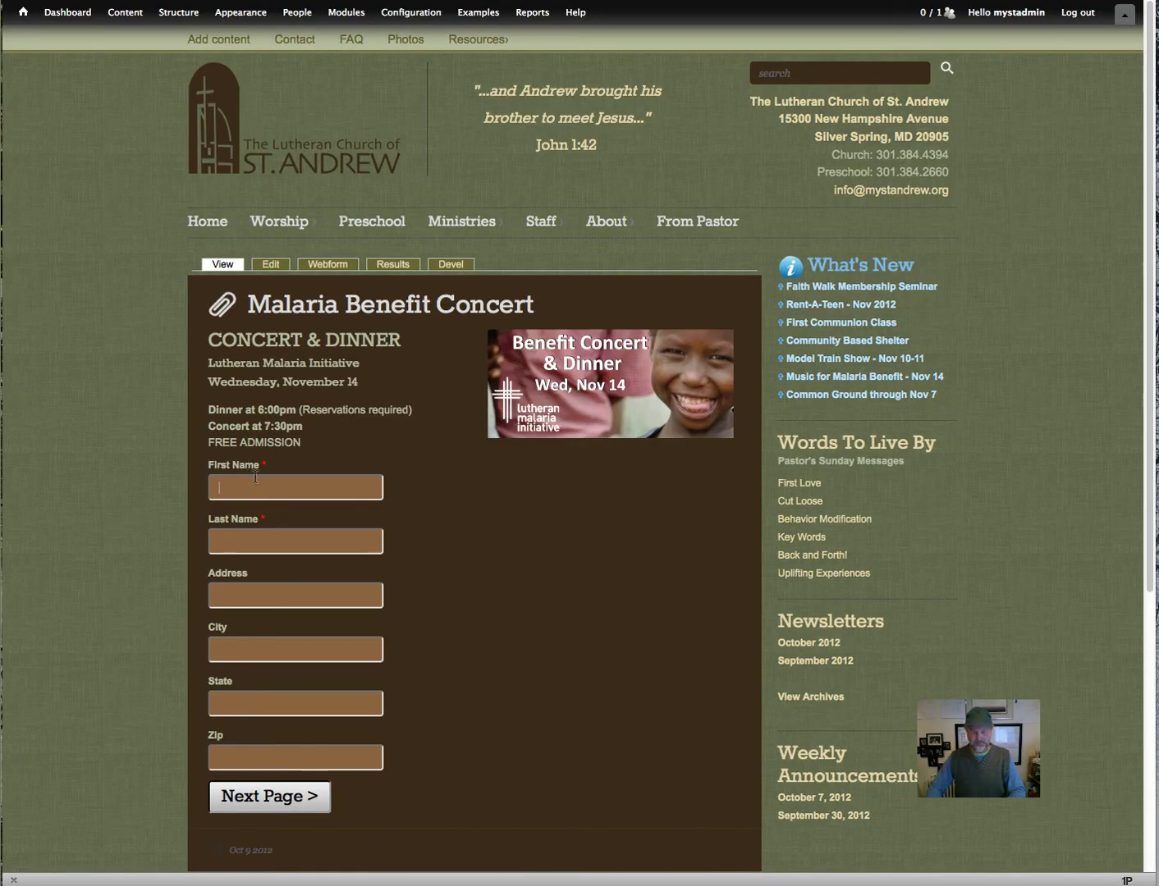
type("Mi")
key("BackSpace")
key("BackSpace")
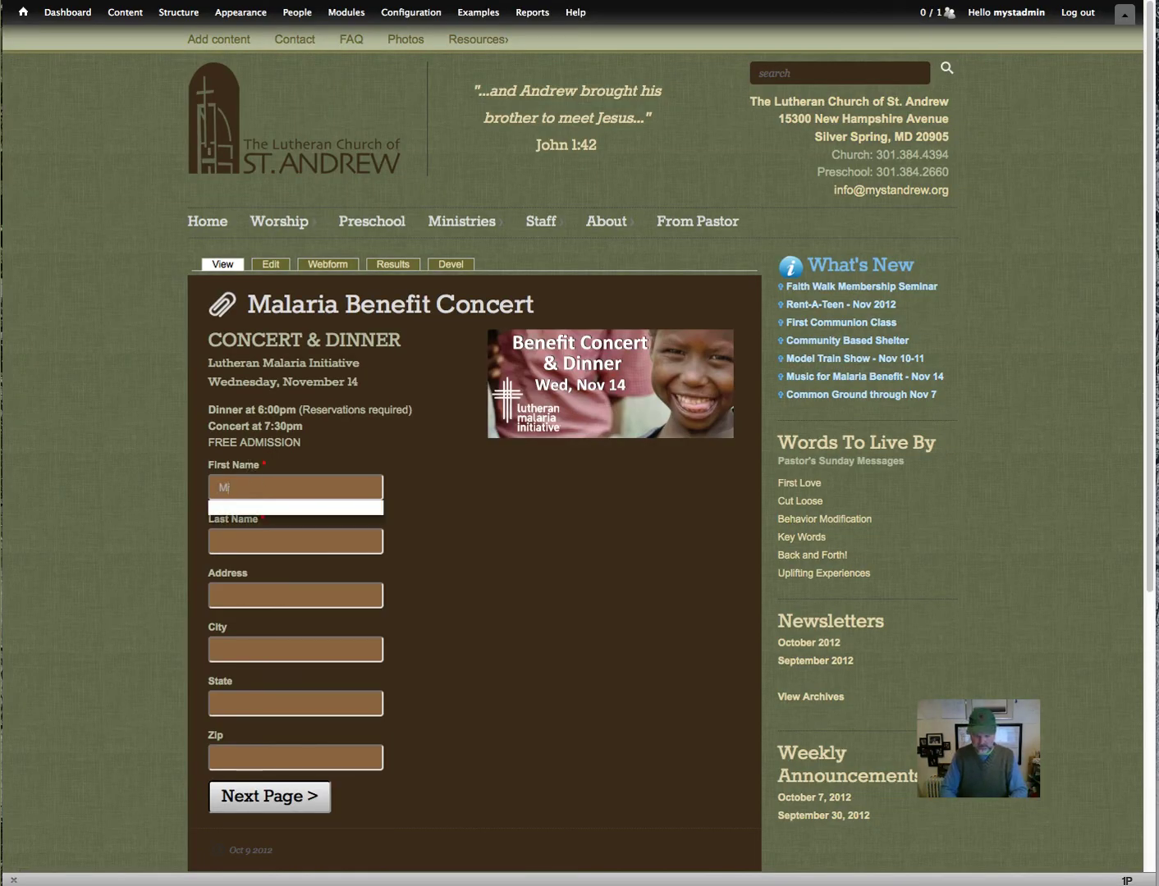
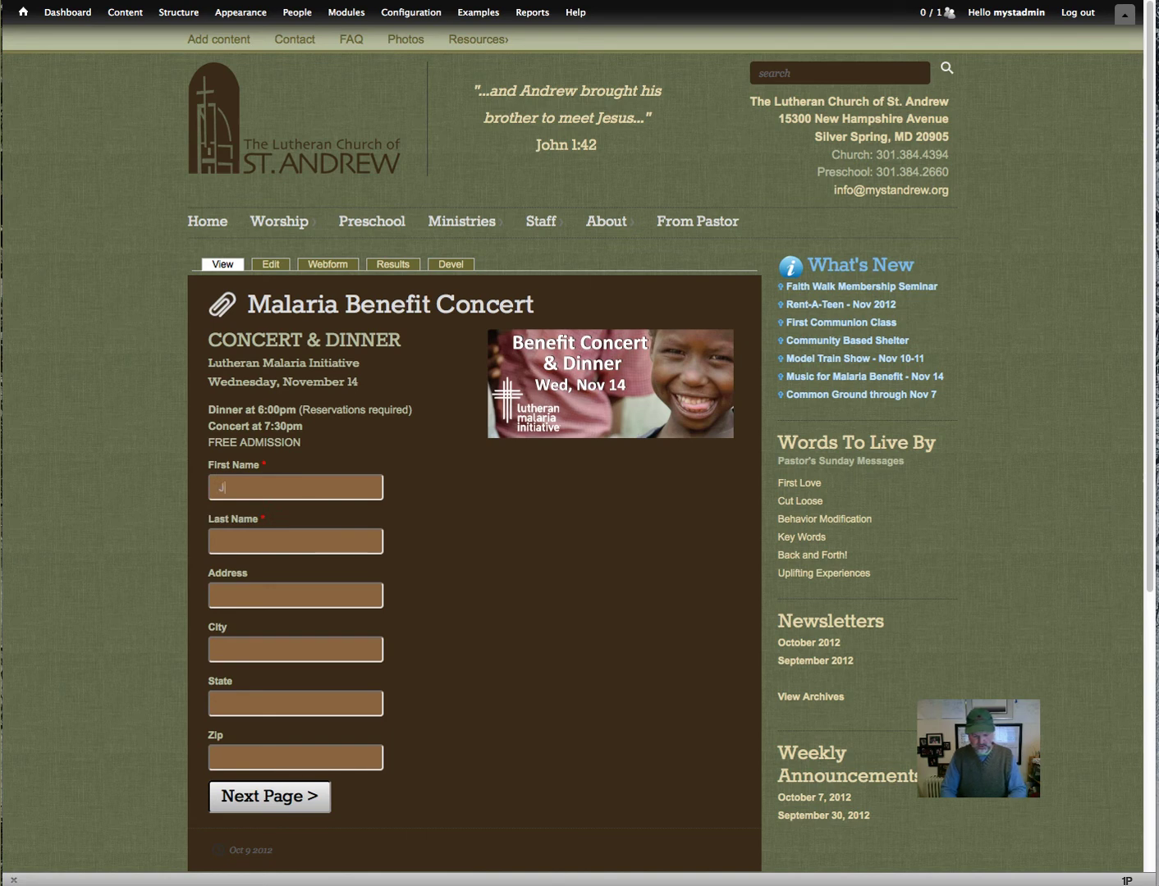
key("Tab")
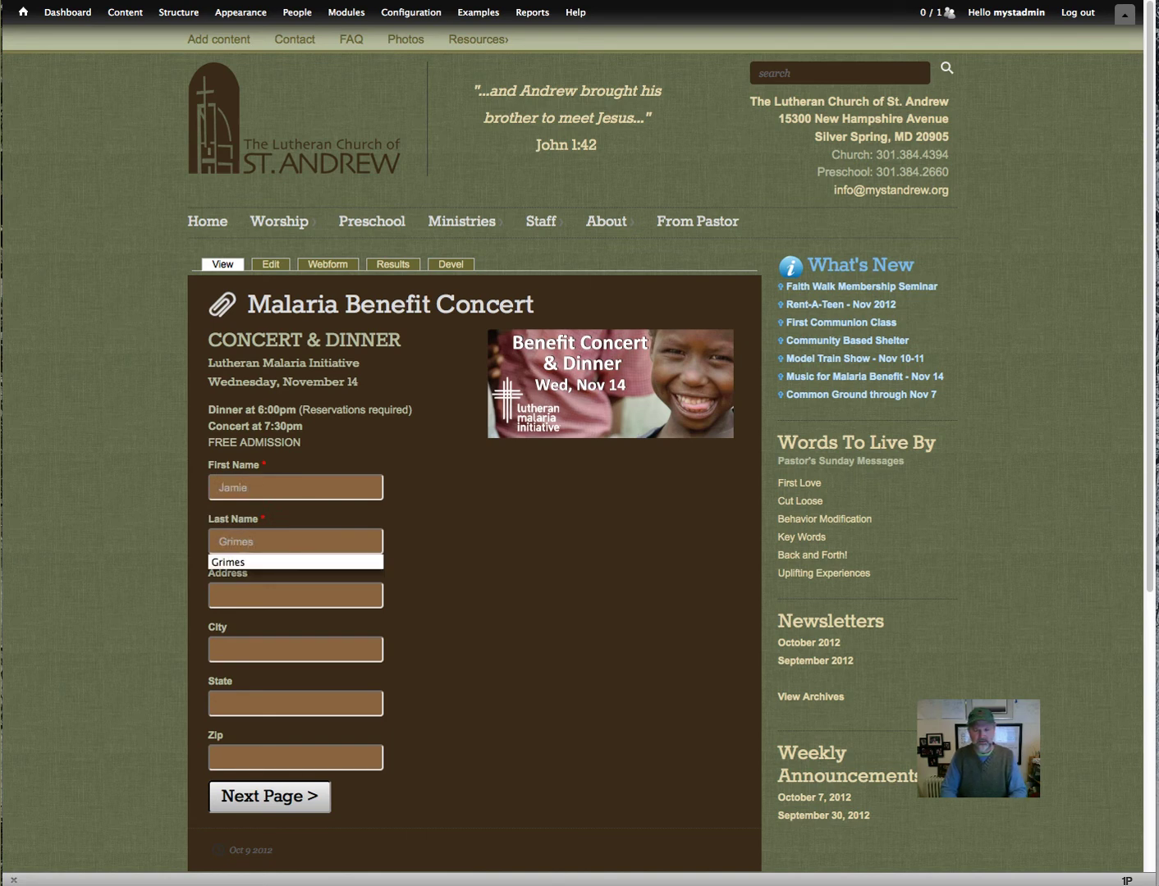
key("Tab")
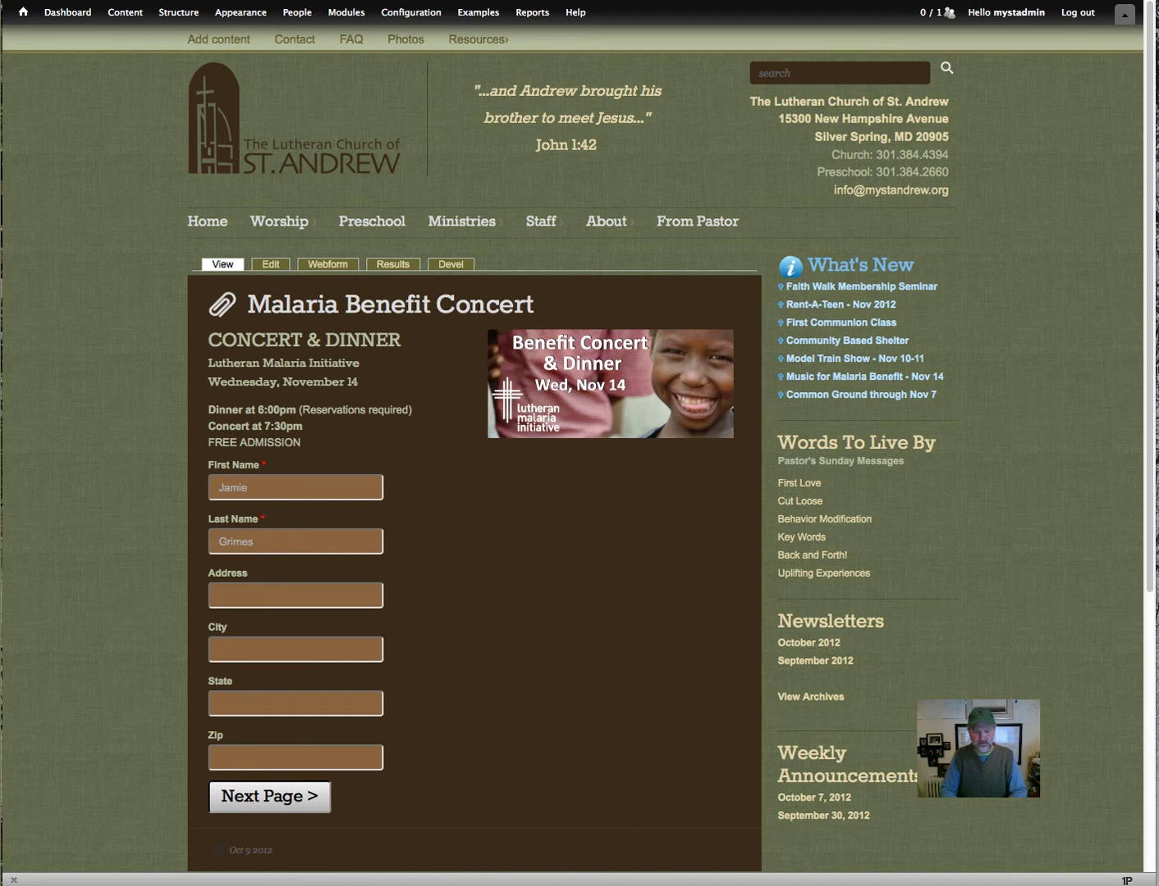
type("123")
type(" Address")
type("Silver Spring")
type("MD")
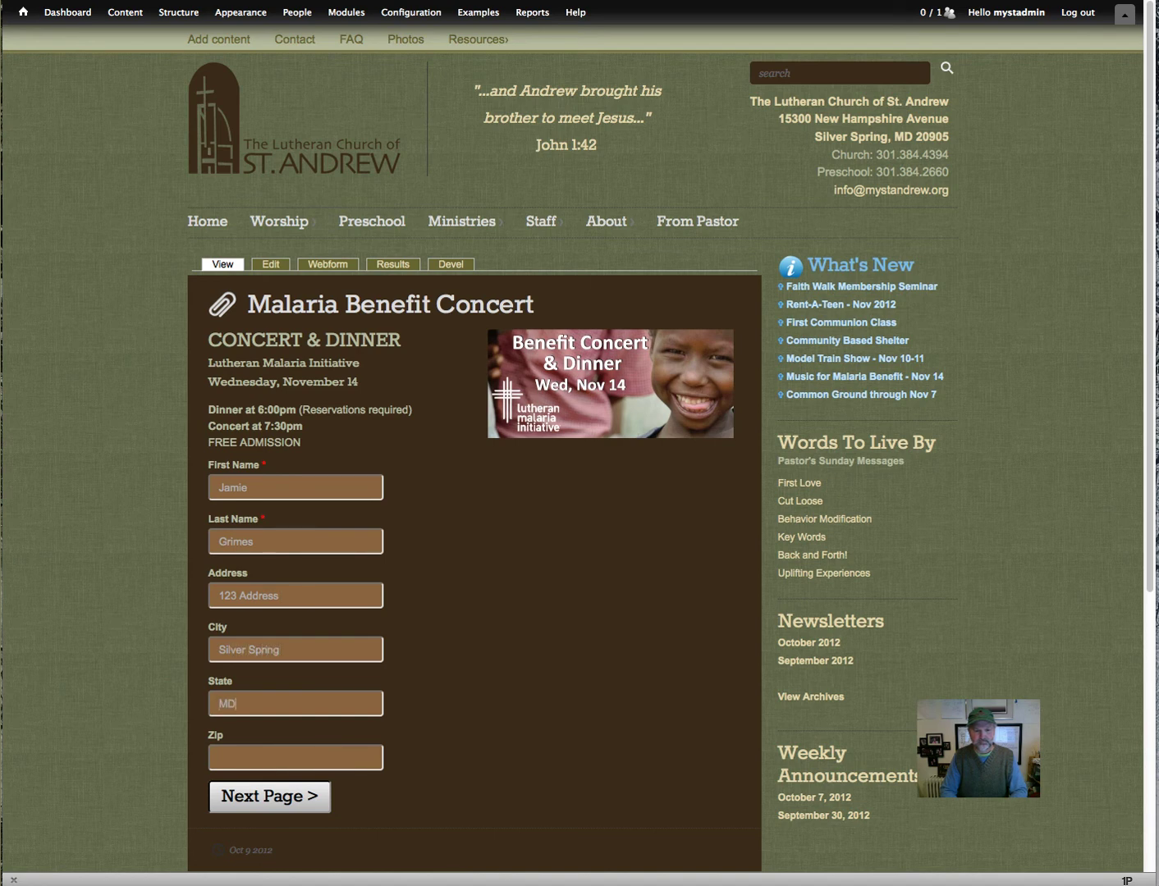
type("20902")
left_click(279, 796)
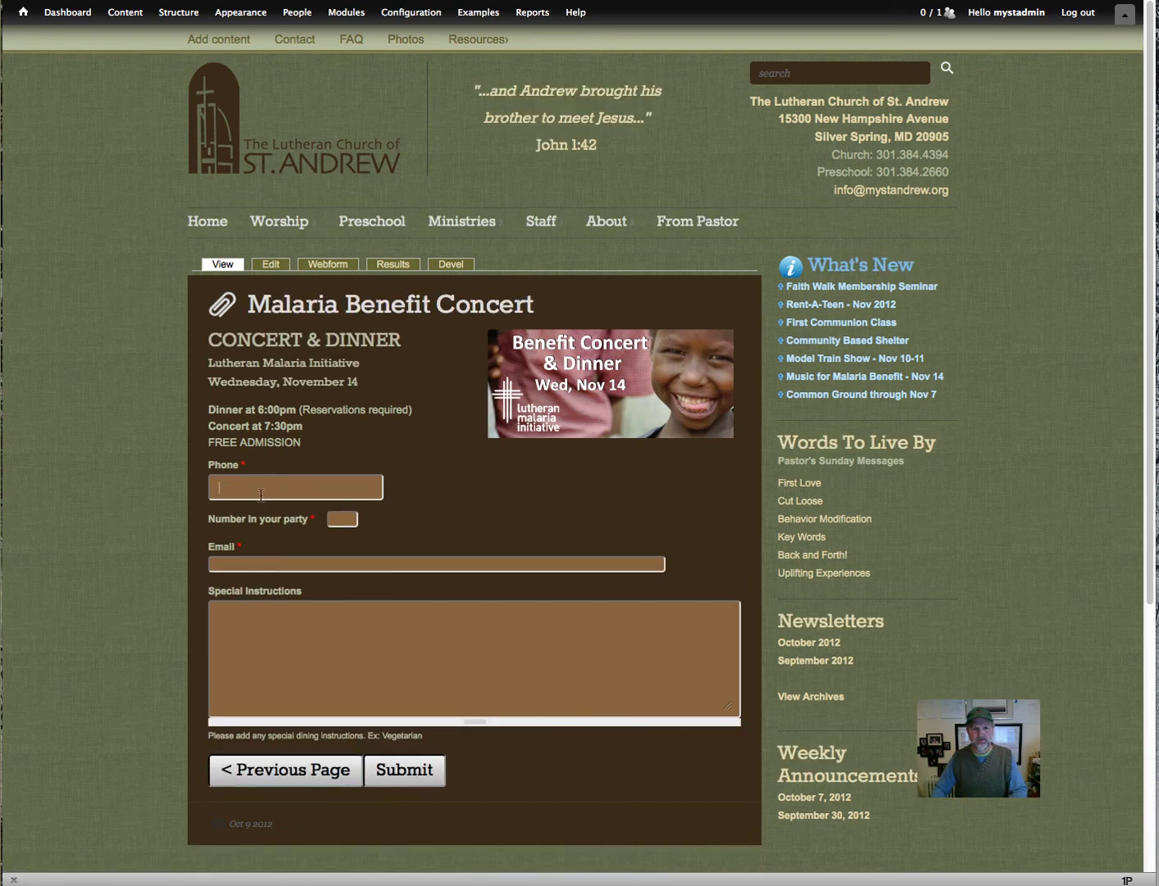
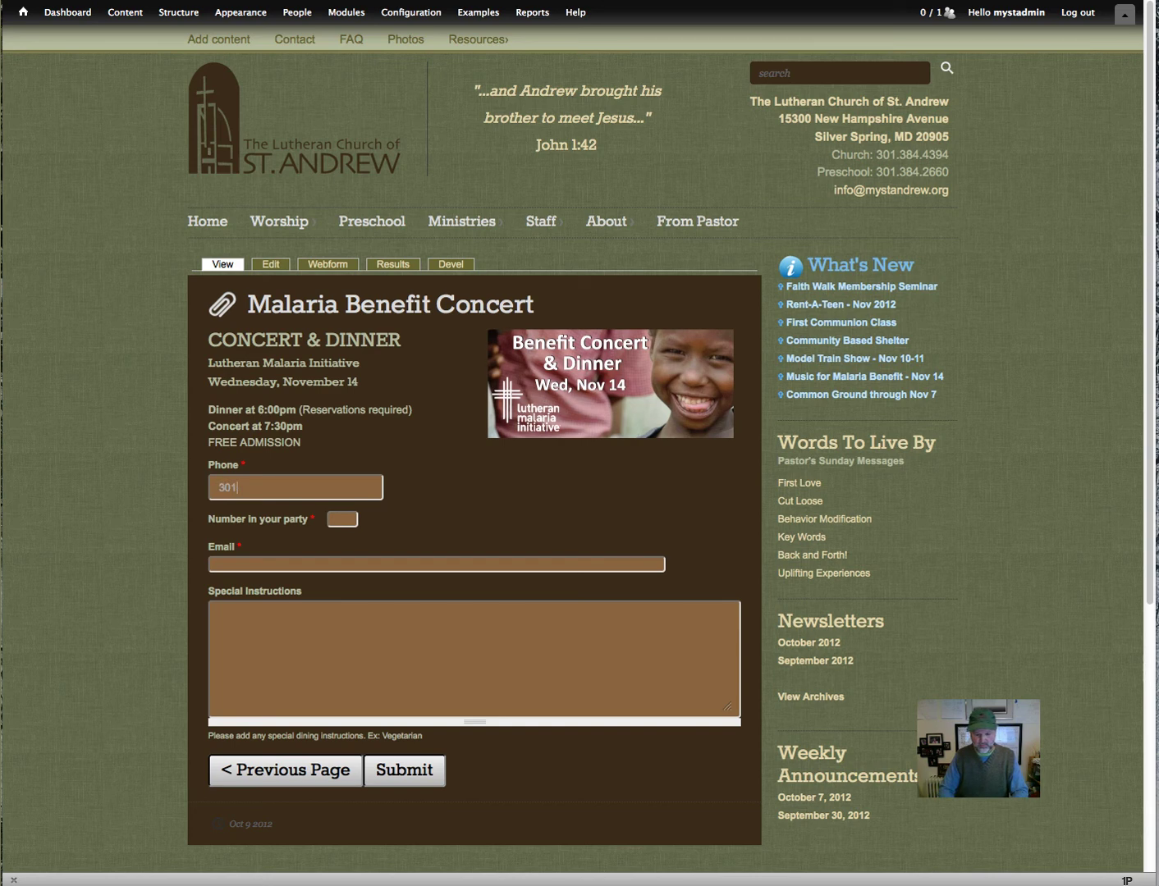
On page two, enter the registrant's phone and e-mail, a party of 3, and the instructions 'Good food'
type("the")
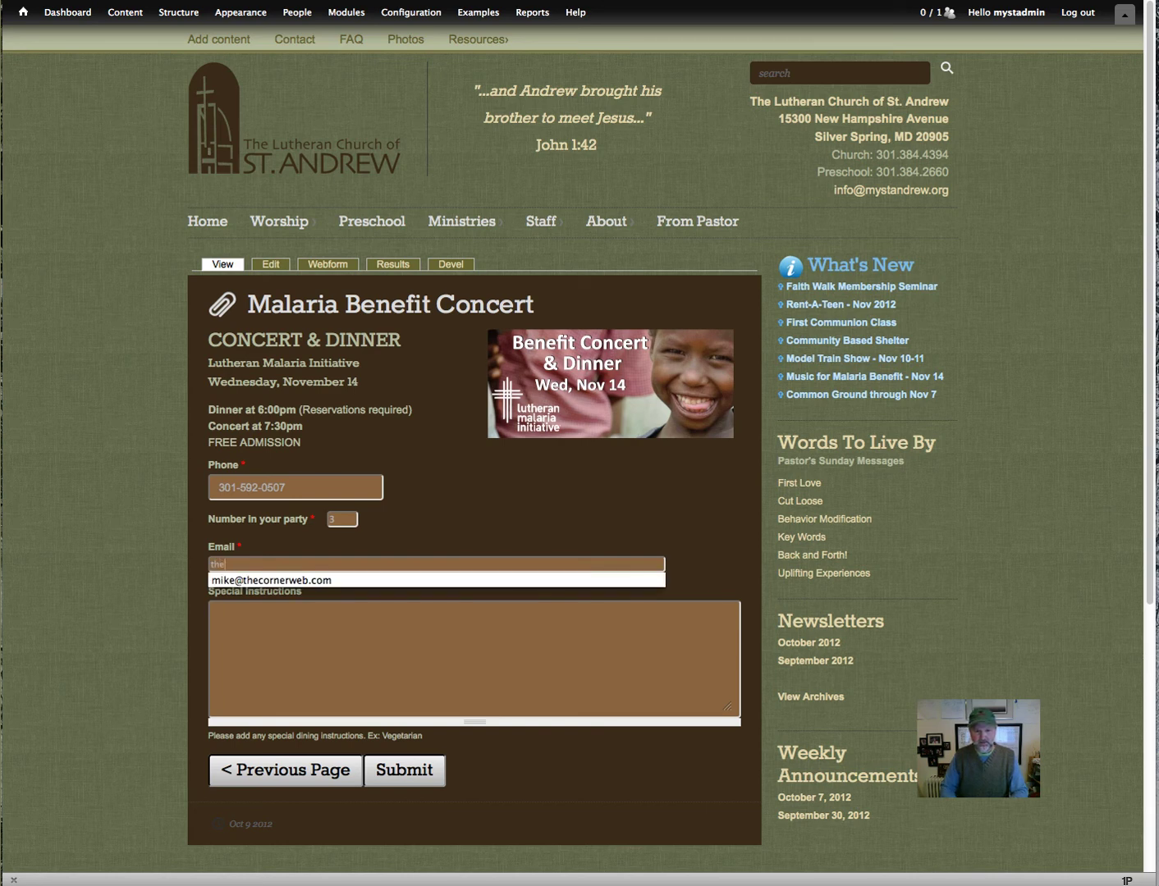
key("Down")
key("Return")
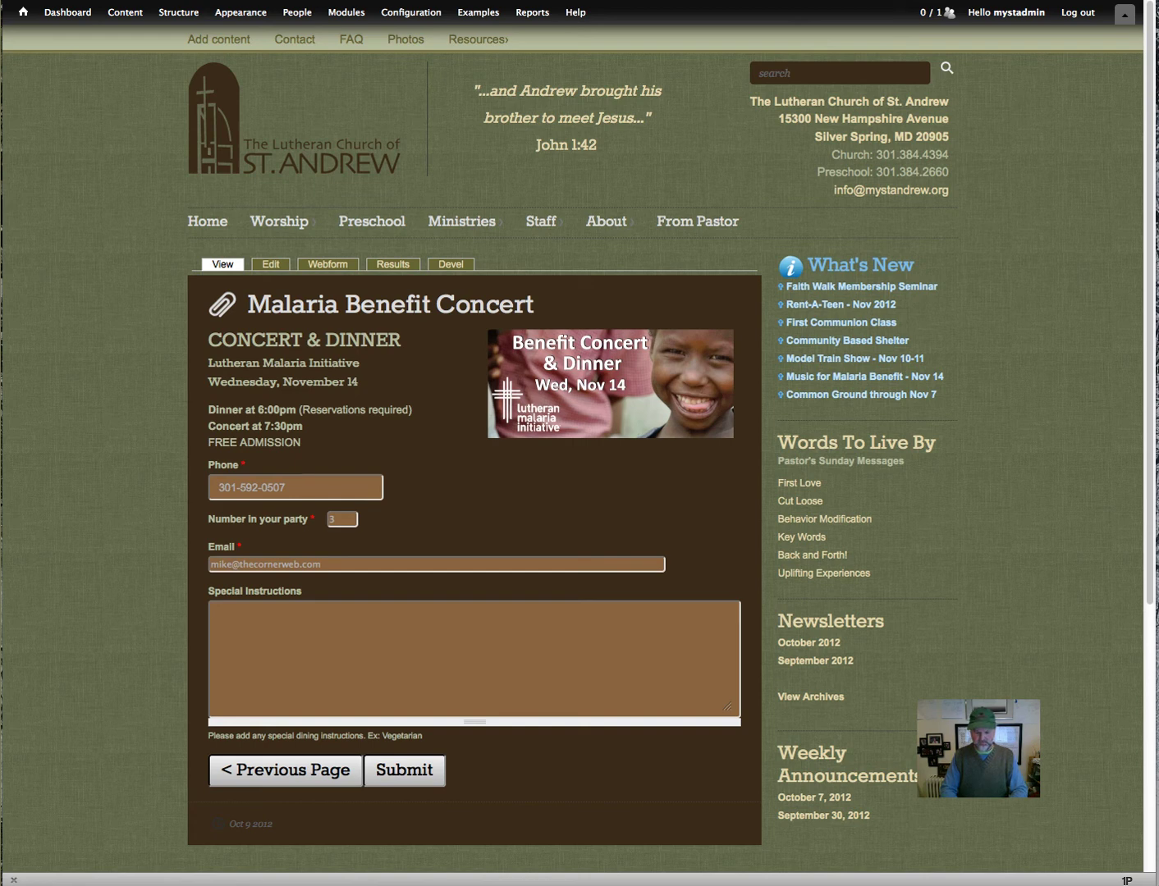
type("Good food!")
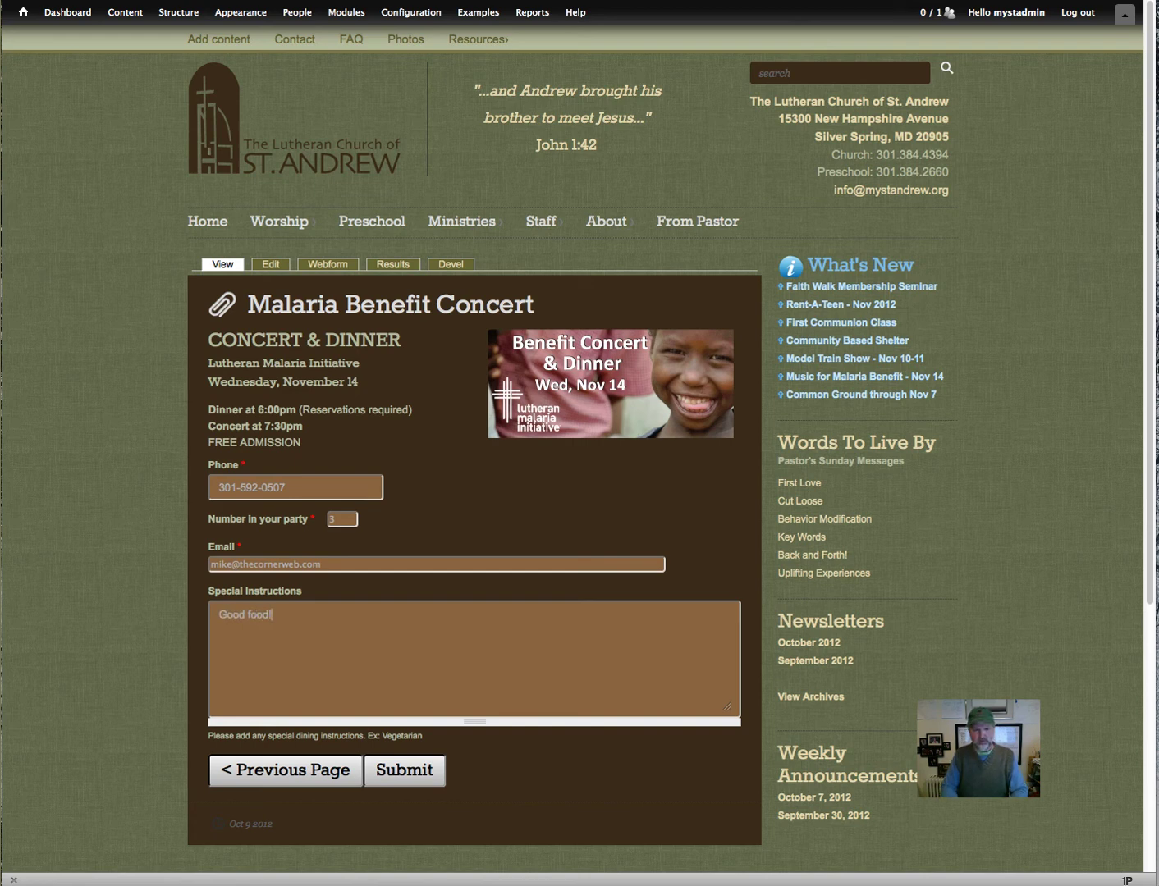
Submit the test registration, go back to the form, and open the Webform tab
left_click(425, 770)
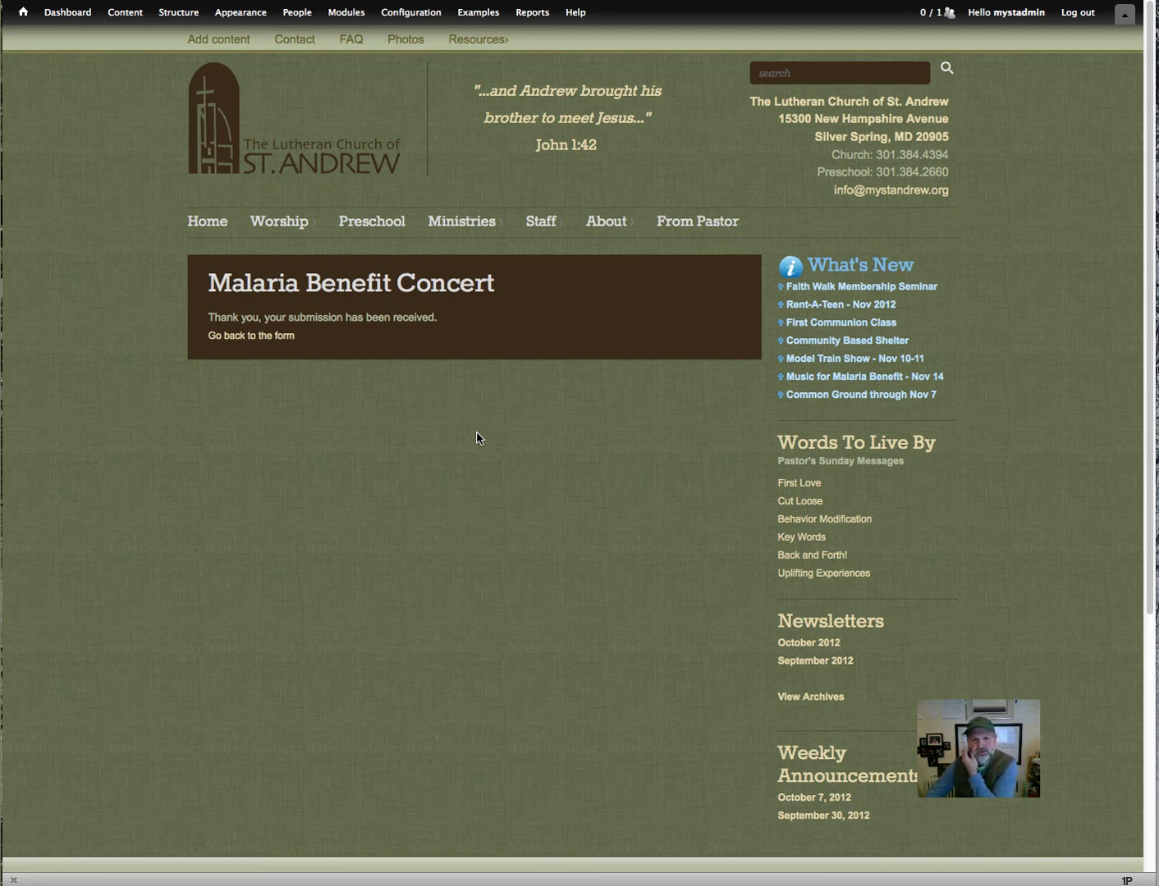
left_click(280, 338)
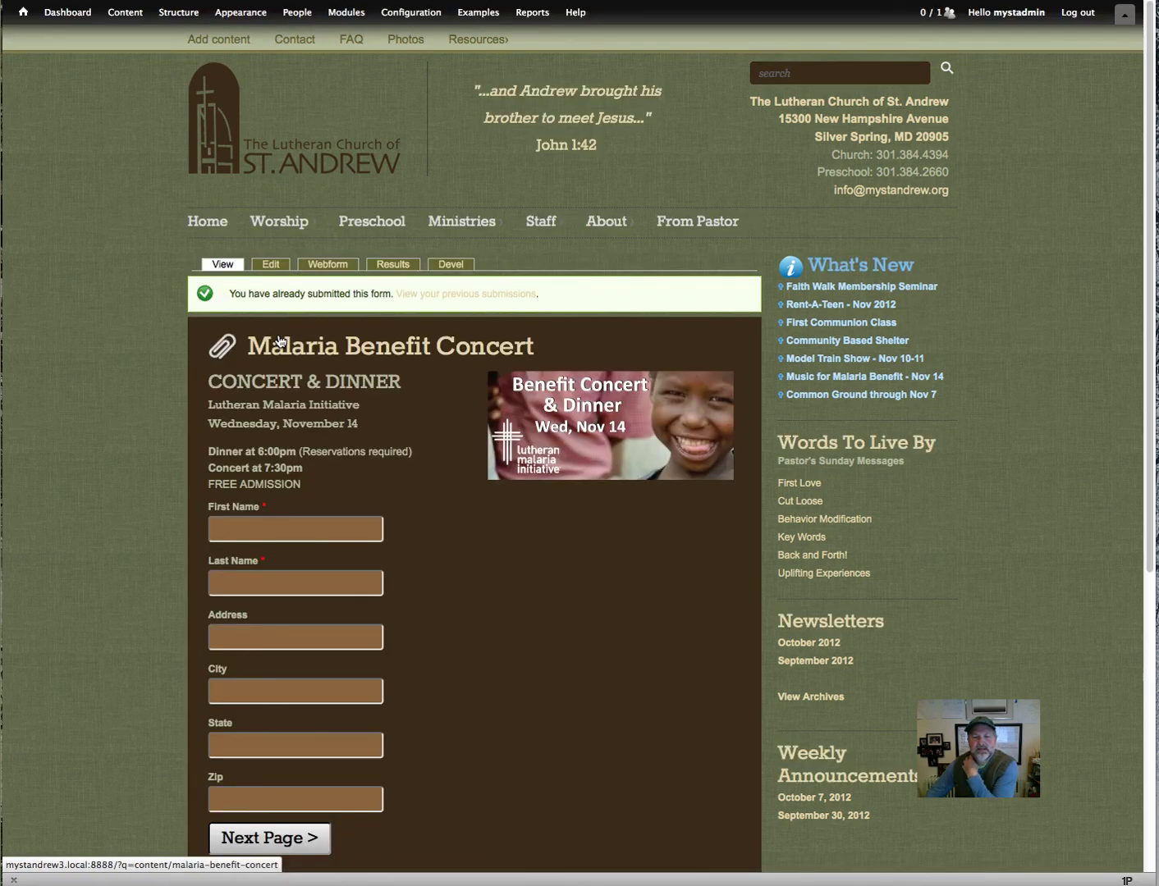
left_click(327, 268)
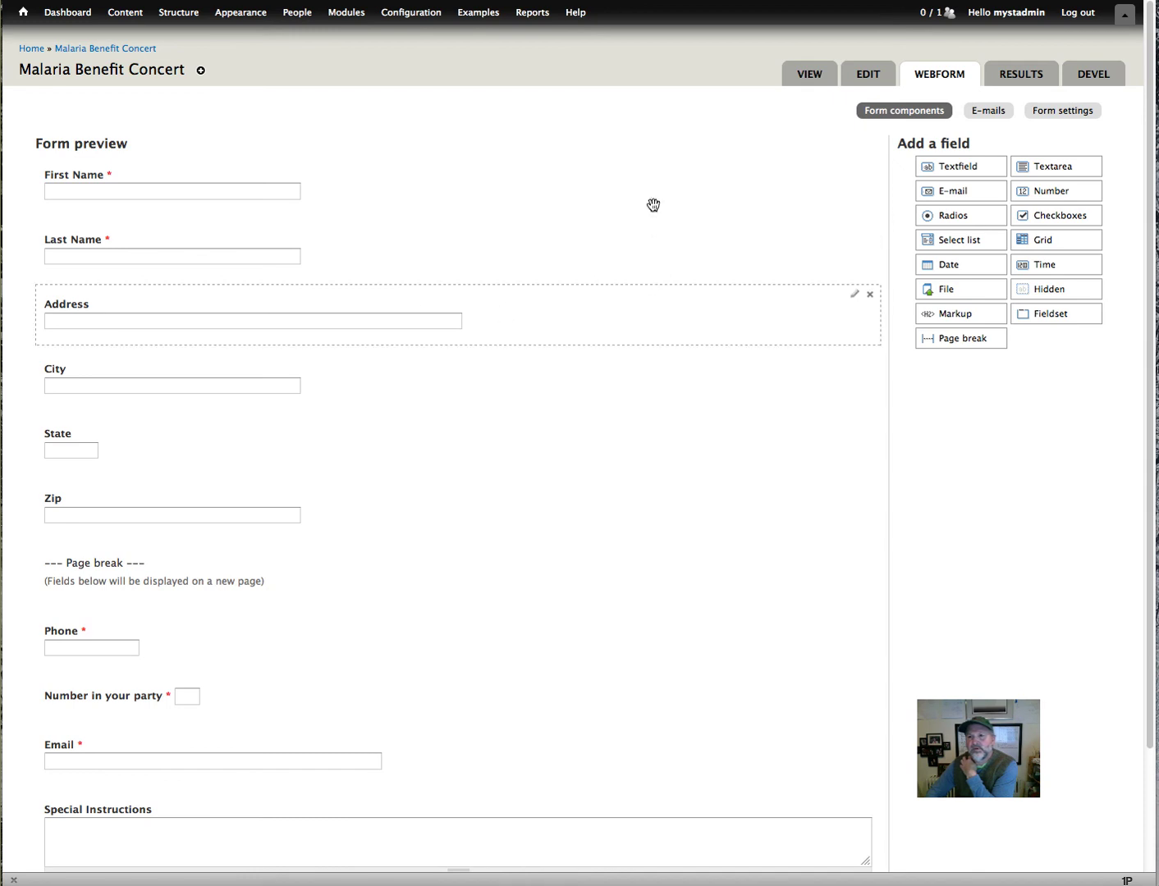
Open Form settings and review the empty confirmation message and unlimited submissions setting
left_click(1065, 112)
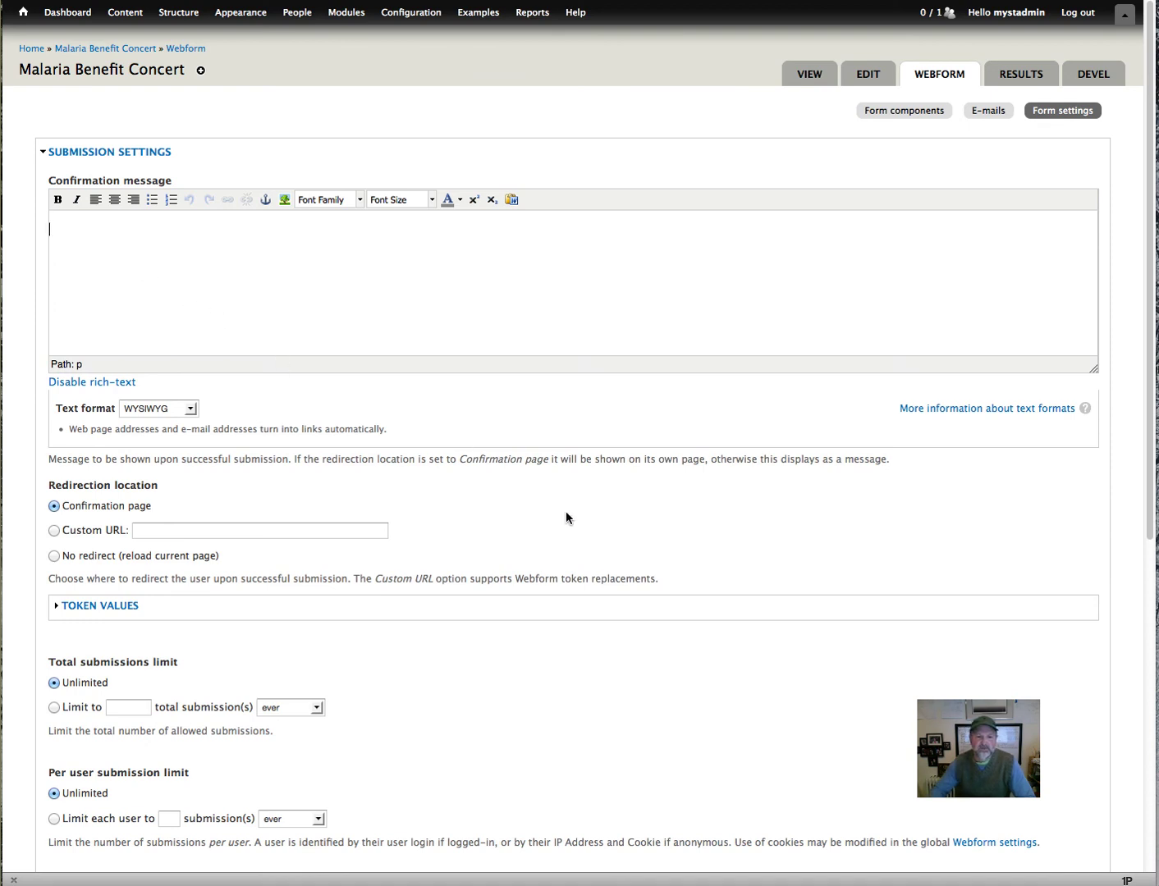
scroll(565, 512, "down", 5)
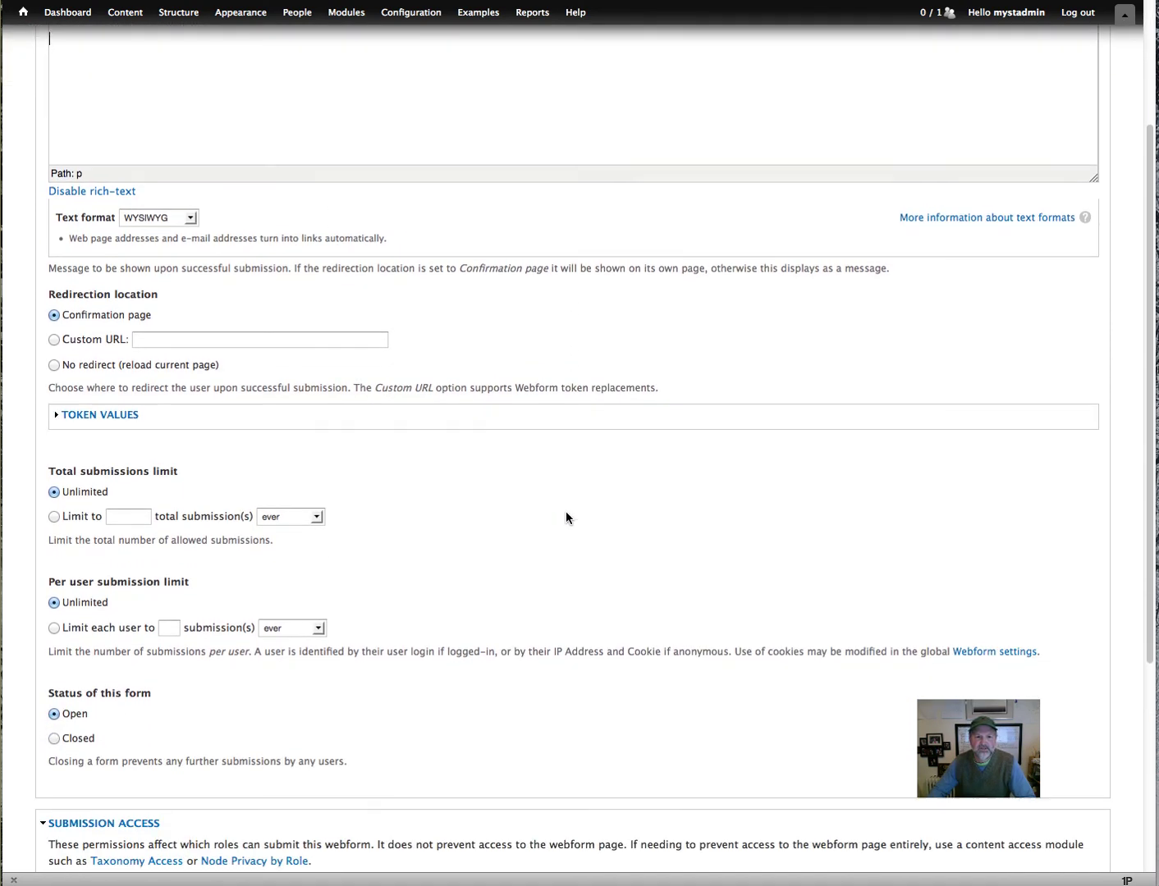
scroll(565, 513, "down", 6)
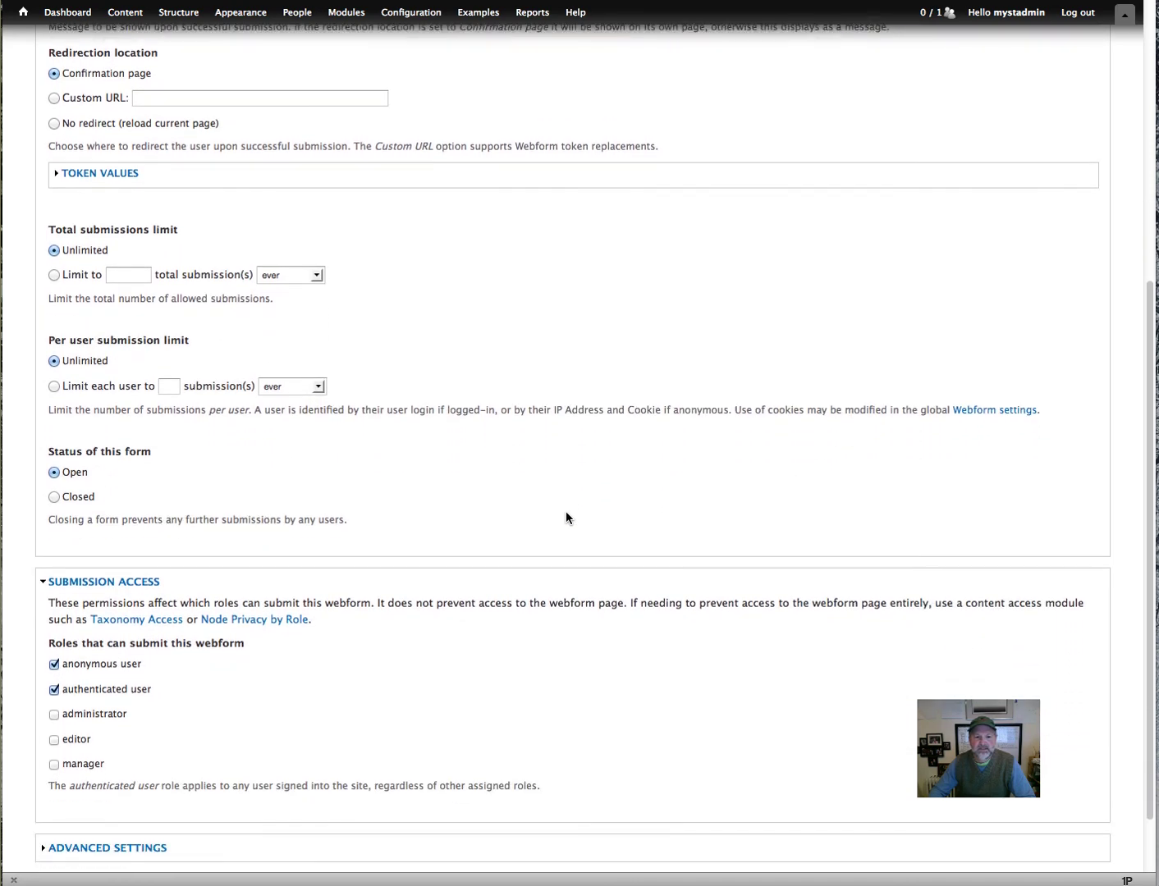
scroll(565, 511, "down", 2)
scroll(566, 512, "up", 13)
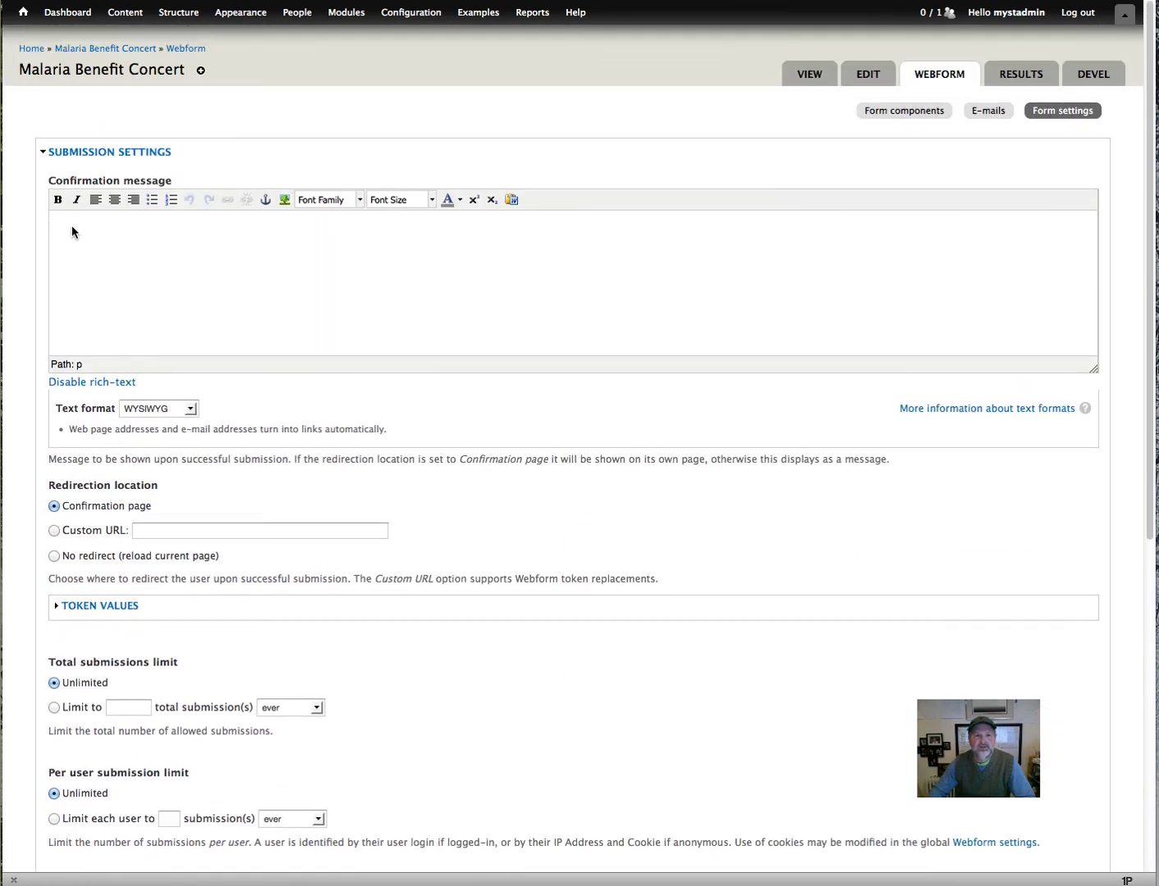